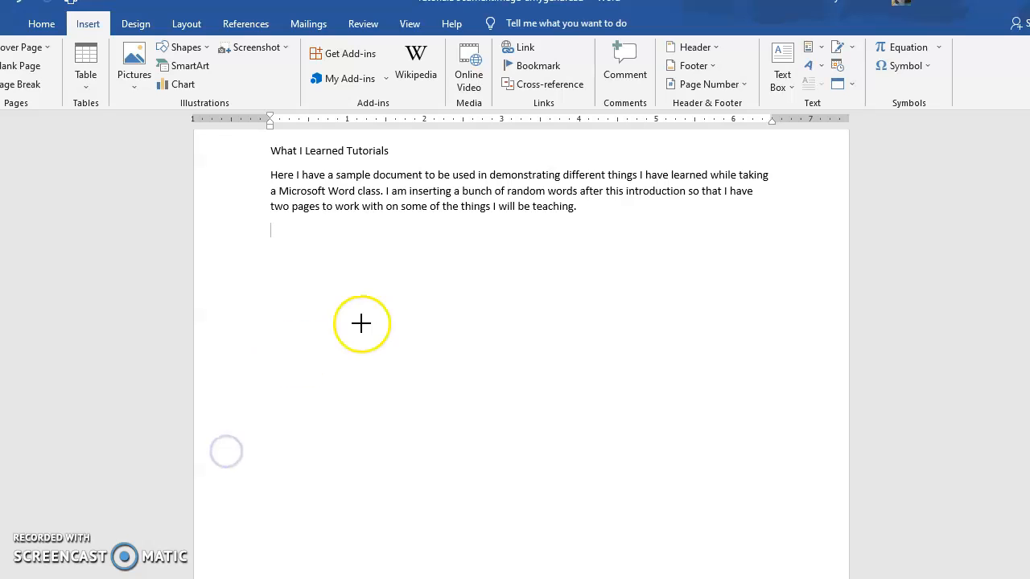
Draw a six-pointed star about 2.7 by 2.42 inches and place it directly beneath the introductory paragraph.
mouse_move(320, 273)
mouse_down()
mouse_move(510, 416)
mouse_move(528, 460)
mouse_up()
drag(429, 363, 373, 328)
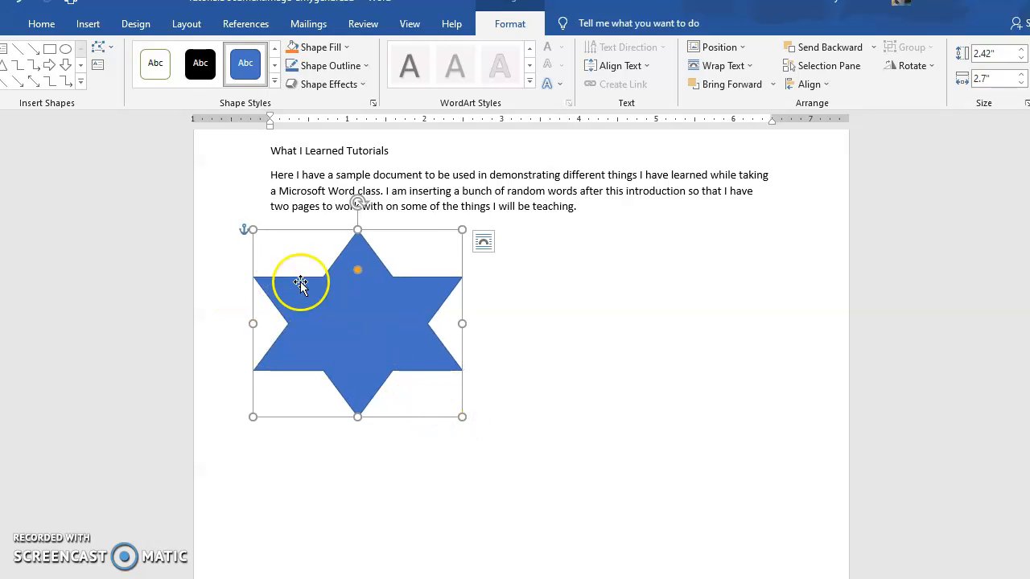
Try the star with no fill and set its fill to standard purple.
click(348, 47)
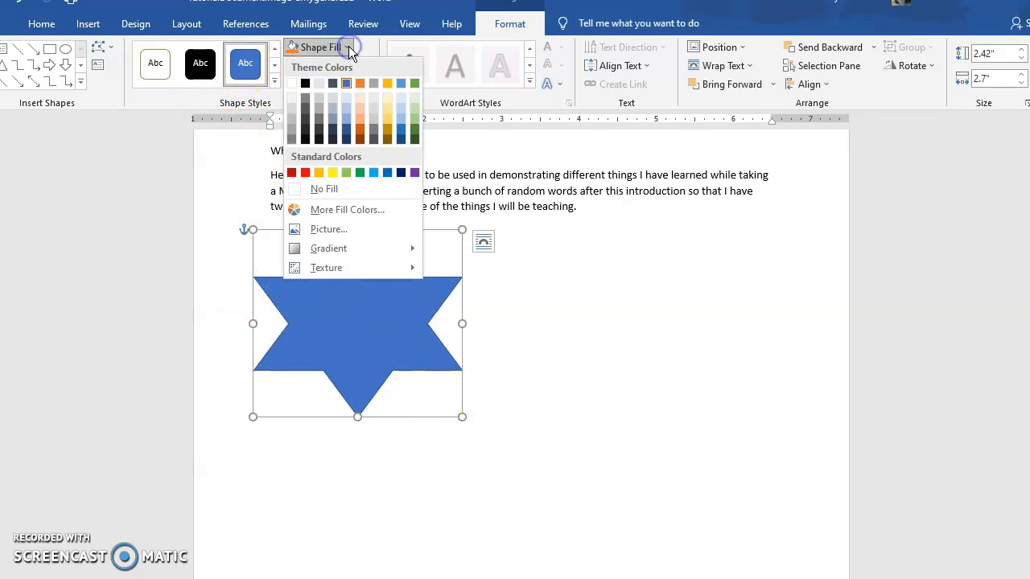
click(338, 187)
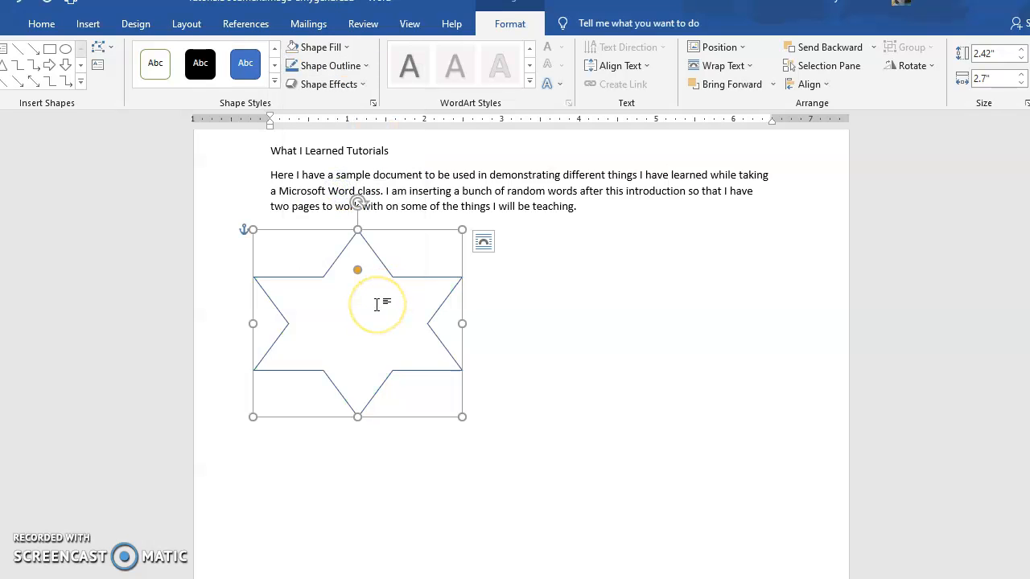
click(342, 50)
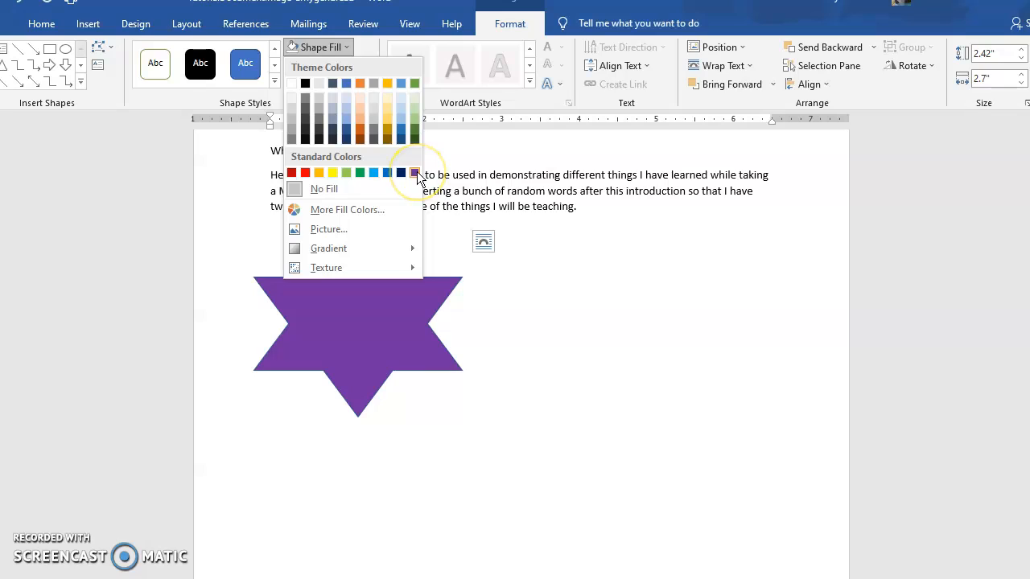
click(415, 173)
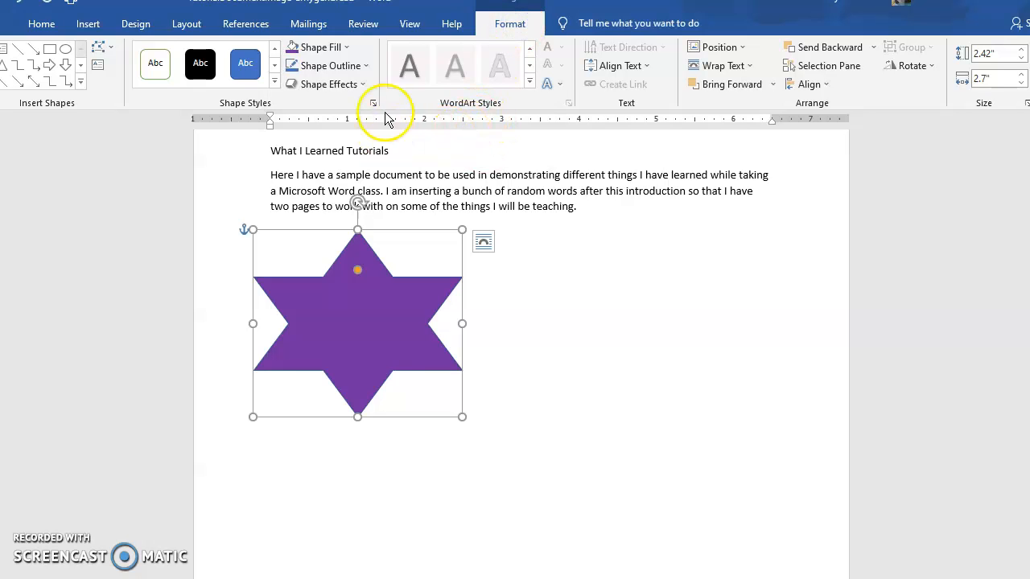
Apply a dark-variation gradient that radiates from the centre to the star's fill.
click(345, 47)
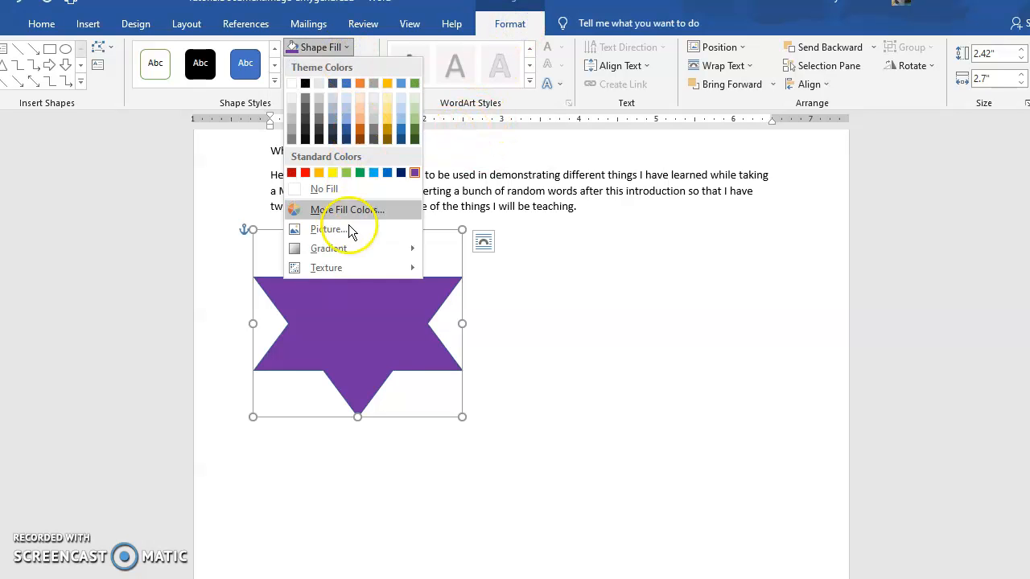
mouse_move(335, 249)
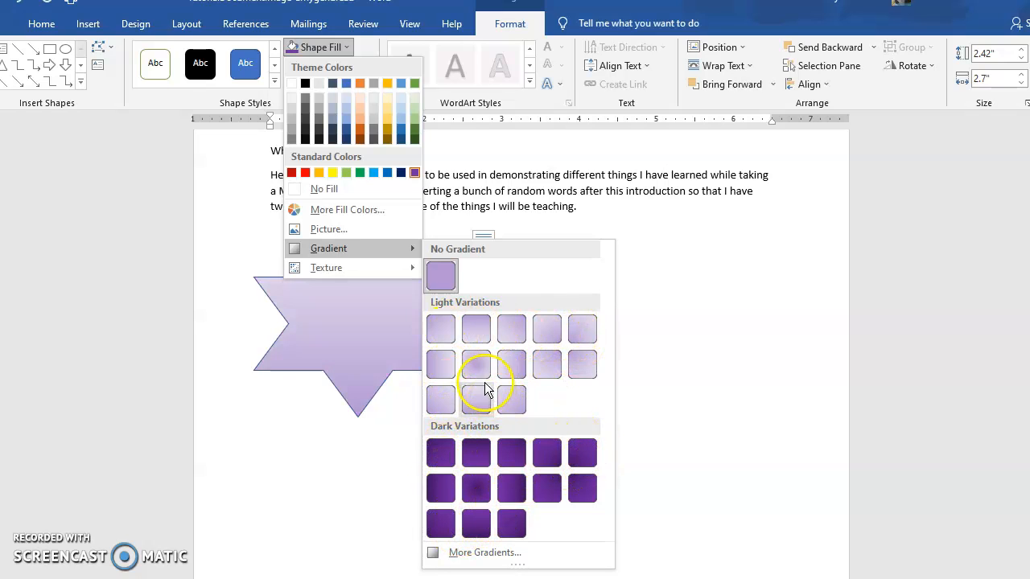
click(474, 486)
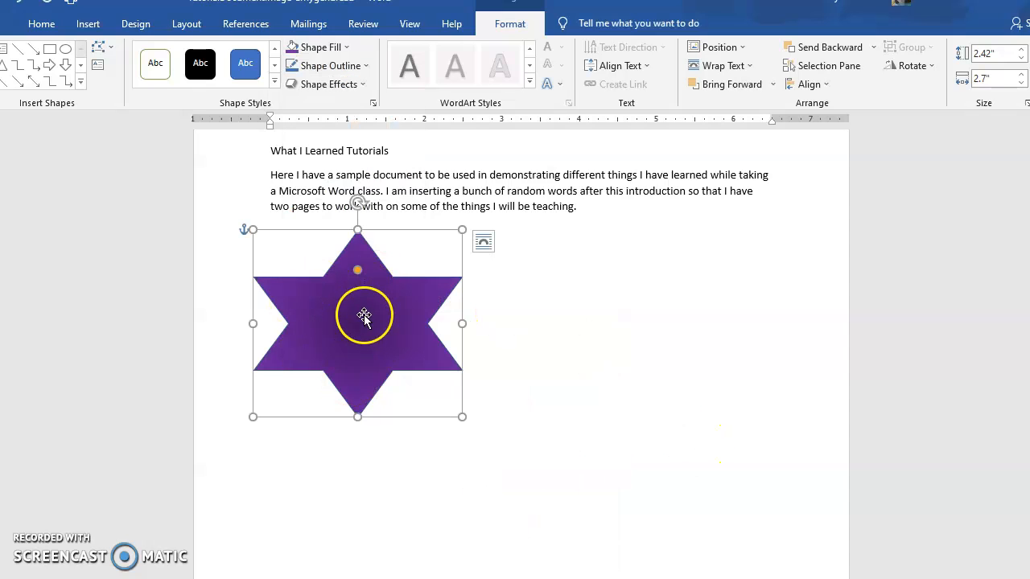
Add a soft, rounded bevel effect to the star's edges.
click(364, 84)
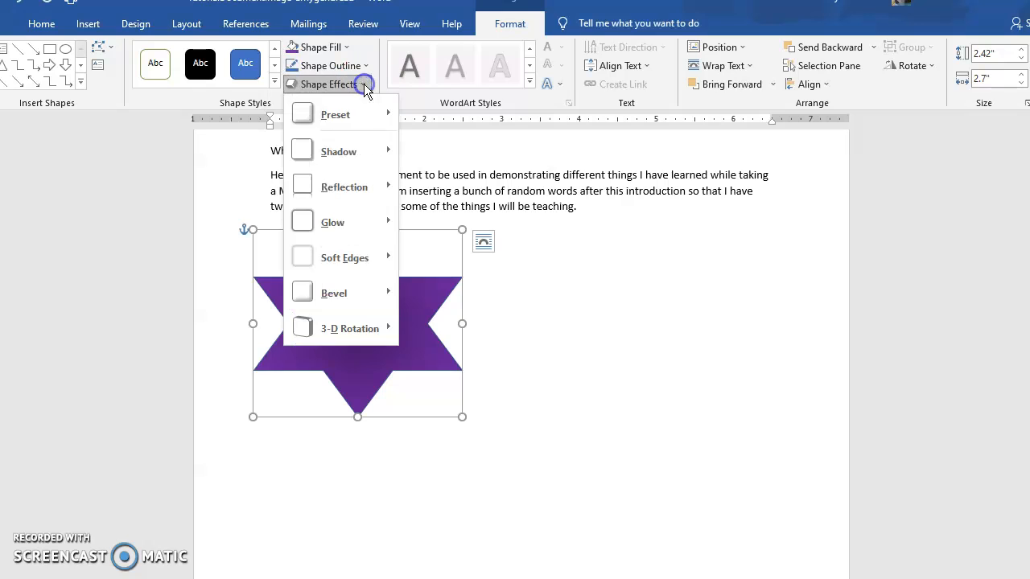
mouse_move(355, 293)
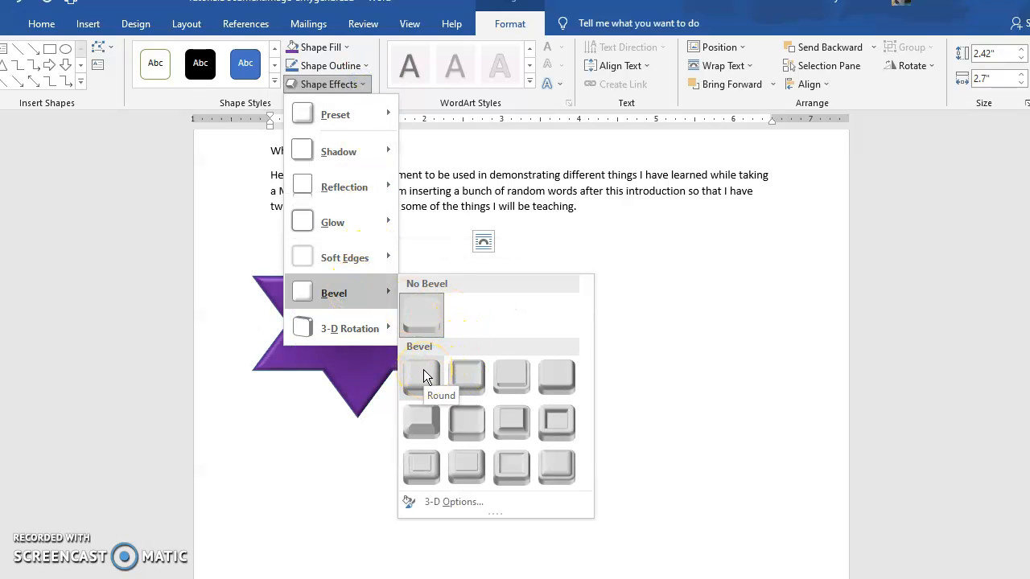
click(448, 429)
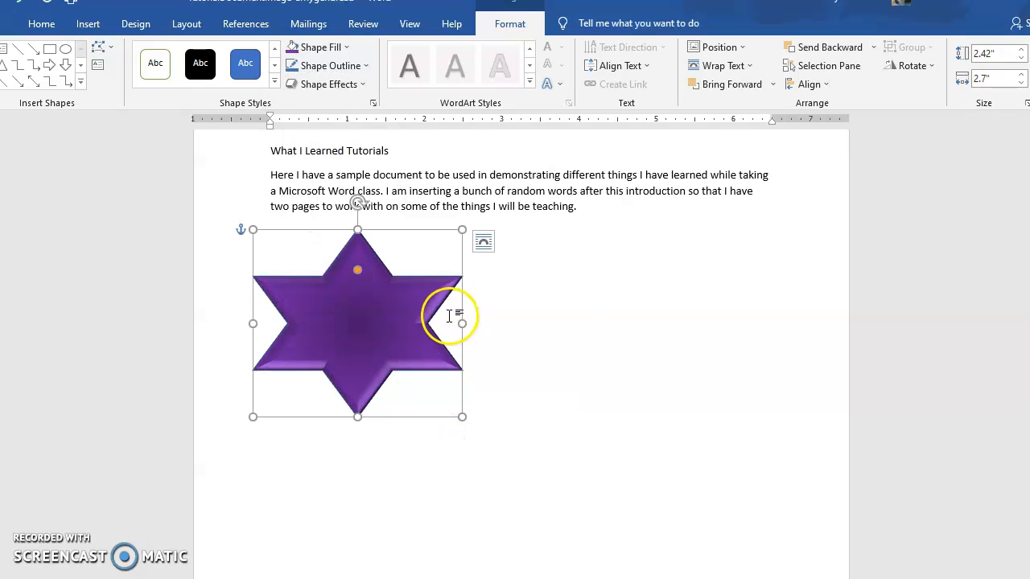
Apply a Perspective 3-D rotation that tilts the star vertically, and deselect the shape.
click(359, 84)
mouse_move(380, 336)
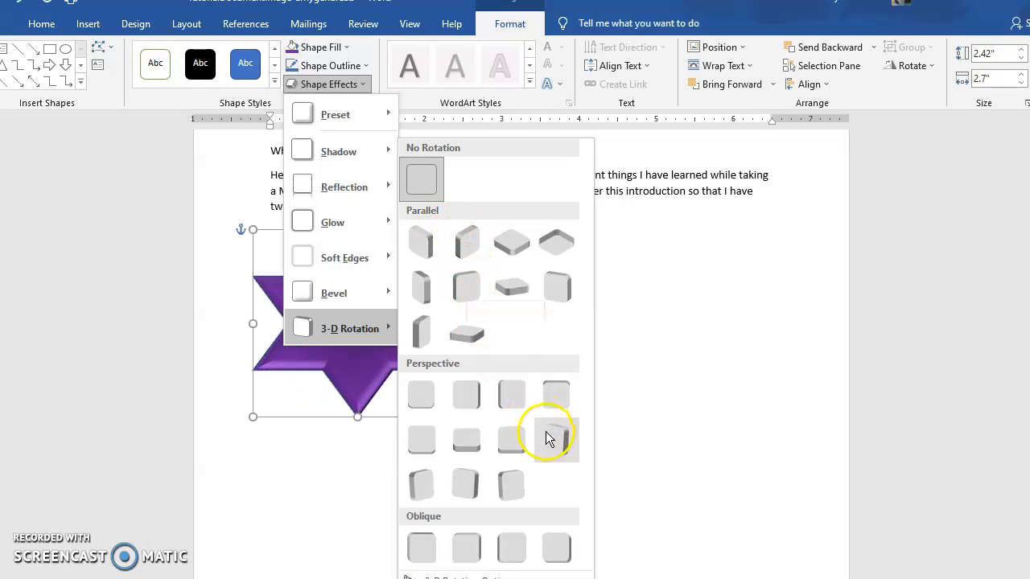
click(463, 443)
click(466, 262)
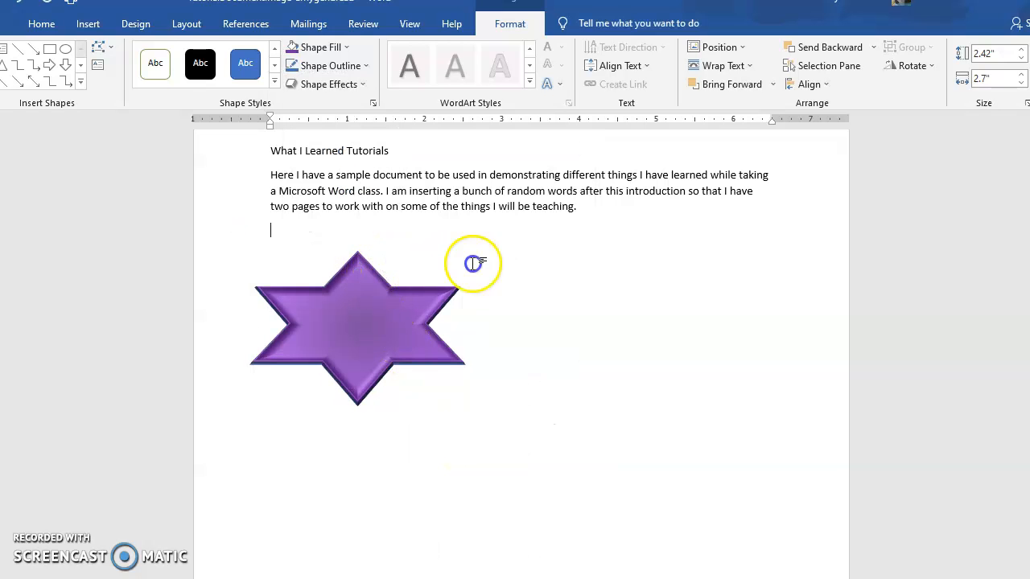
Move the star to the horizontal centre of the page below the paragraph and show its detailed Fill settings for formatting the shape.
click(373, 292)
drag(374, 292, 528, 300)
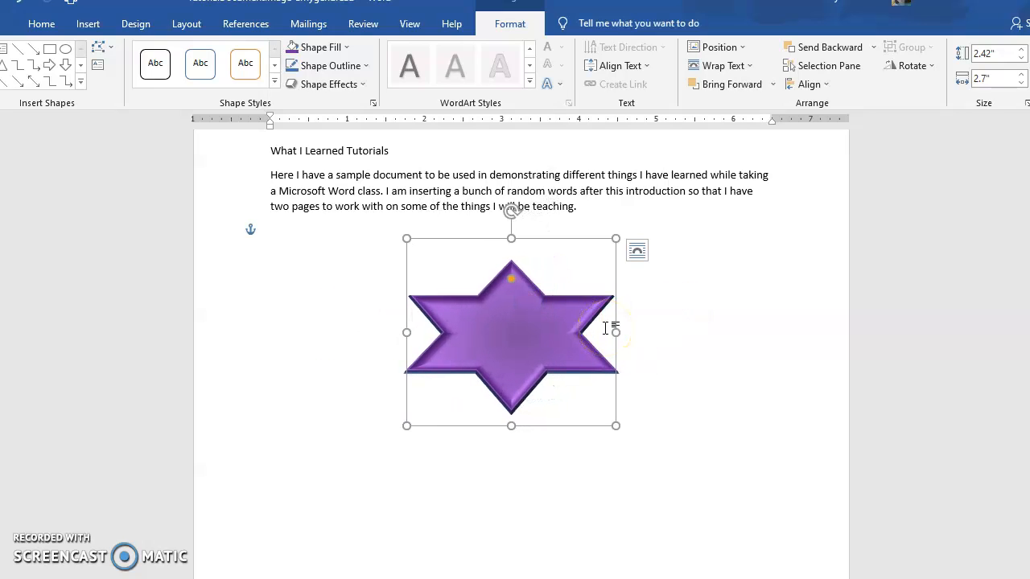
drag(615, 330, 615, 331)
right_click(615, 332)
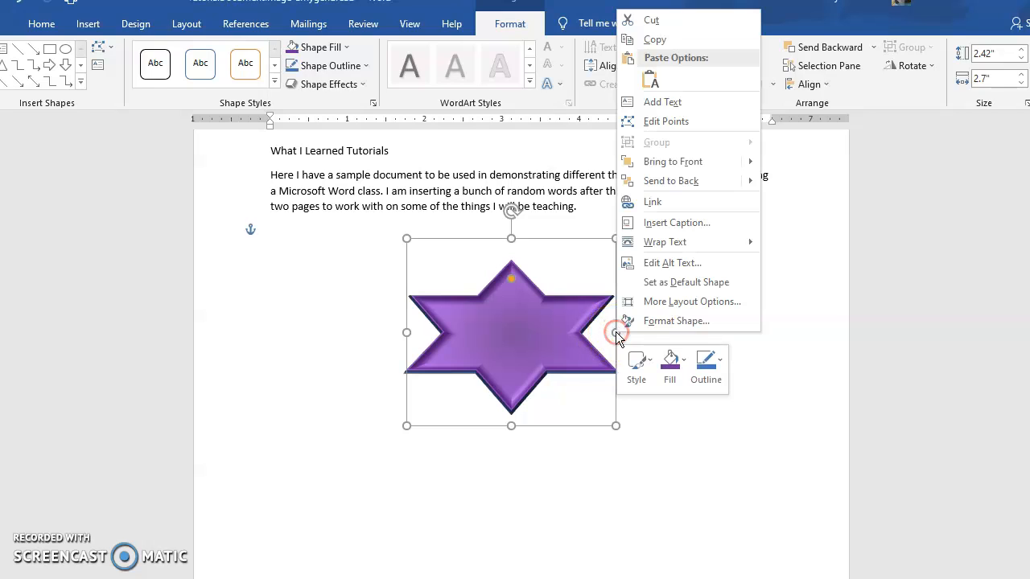
click(679, 322)
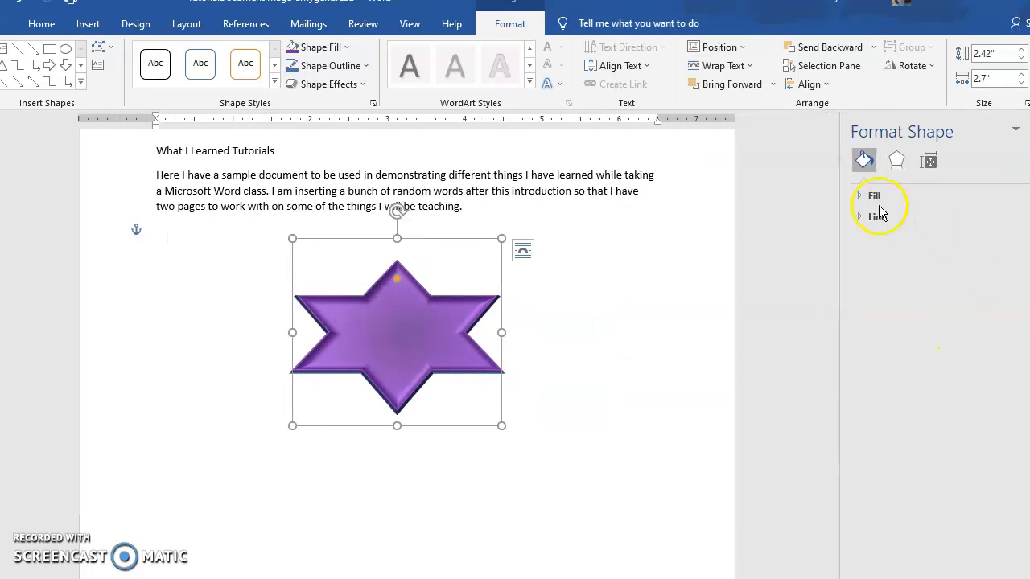
click(864, 196)
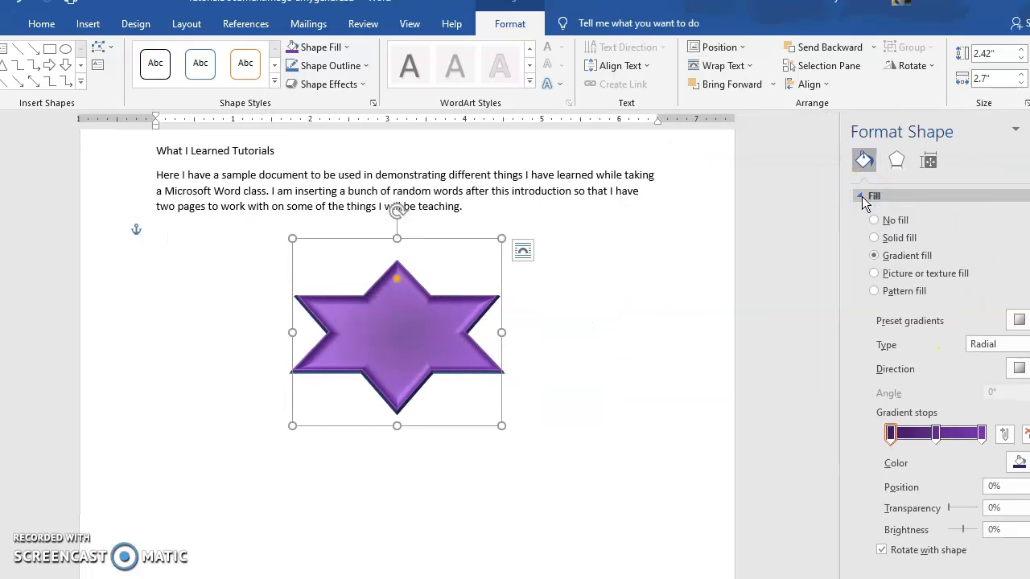
Set the star's first gradient stop at 0% to standard purple.
click(935, 435)
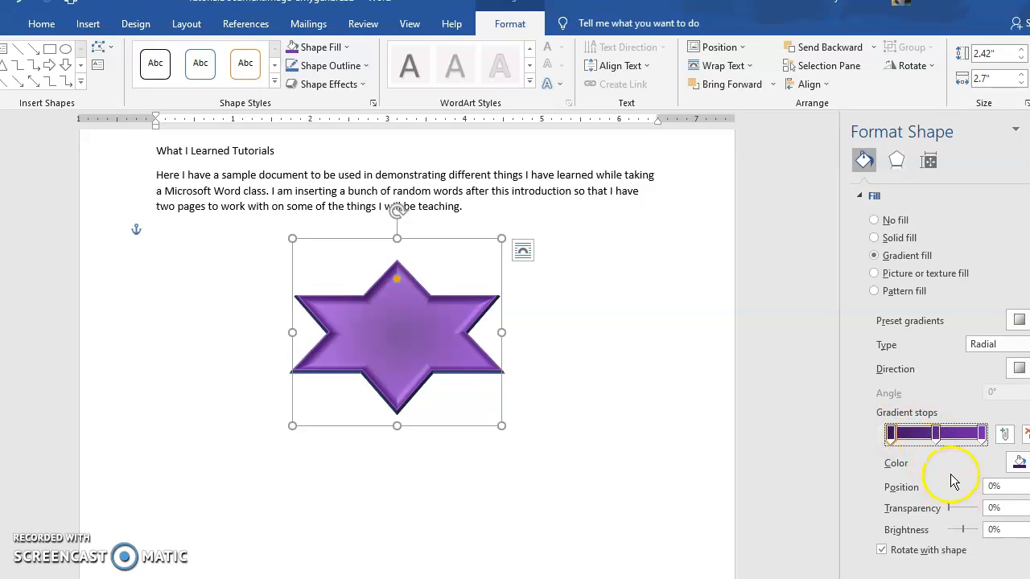
click(1020, 465)
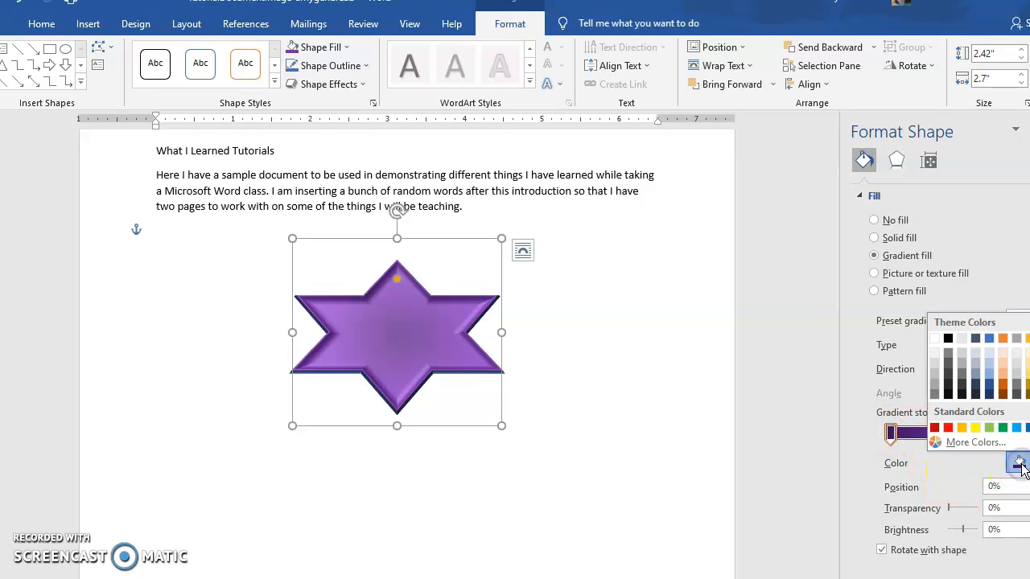
click(1029, 428)
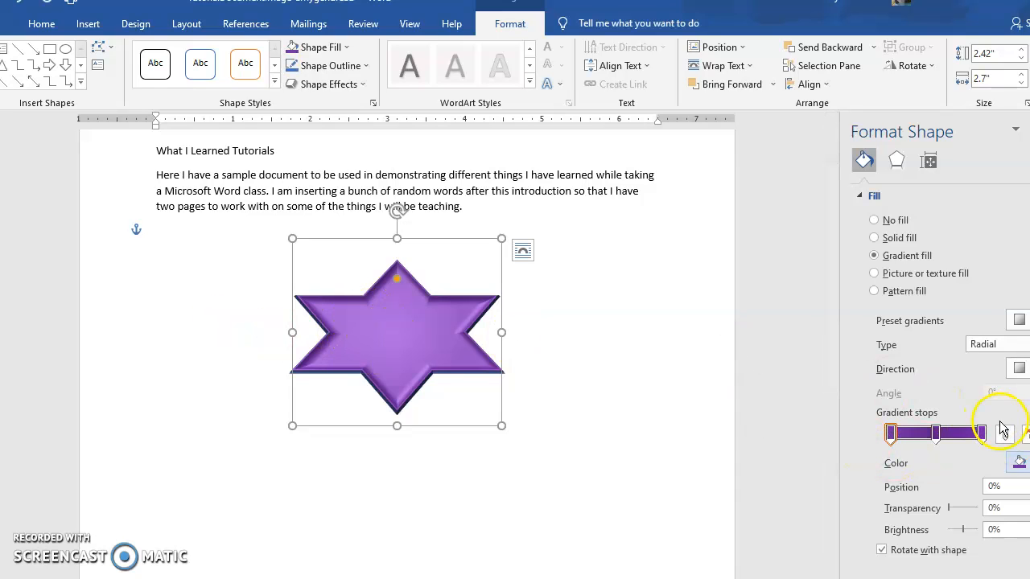
Set the middle gradient stop at 50% to 25% darker gray and return it to standard purple.
click(936, 434)
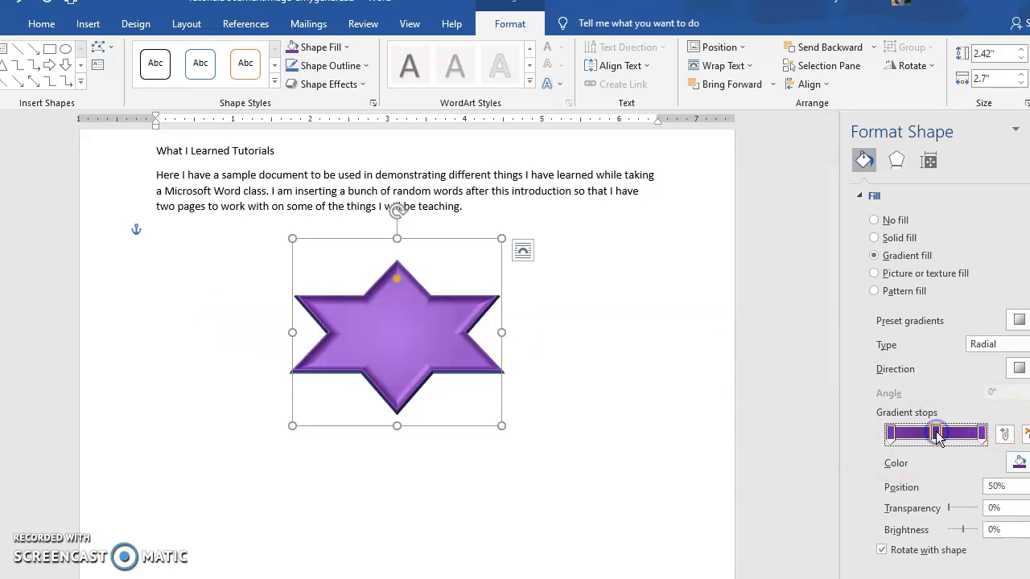
click(1022, 463)
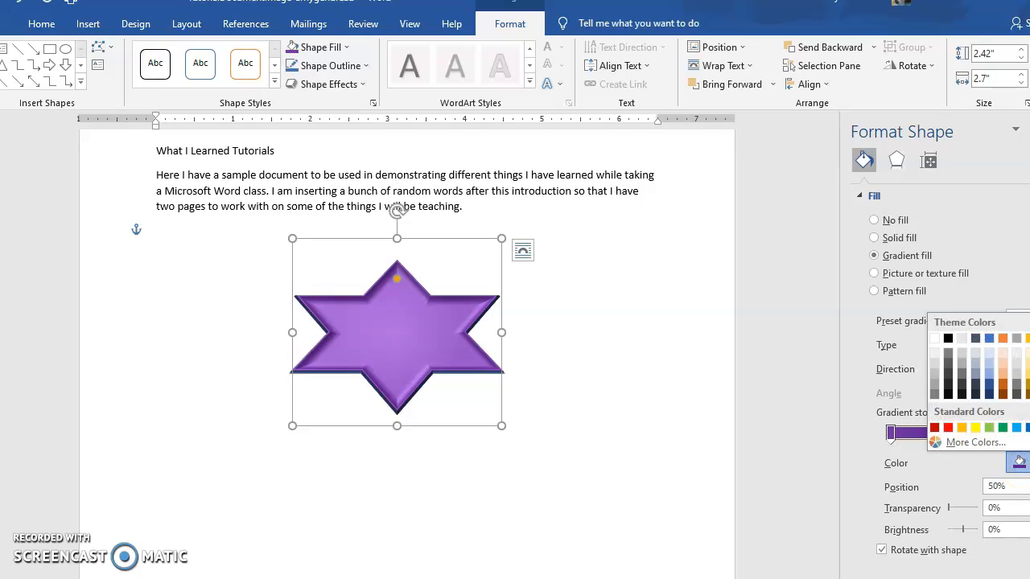
click(1017, 389)
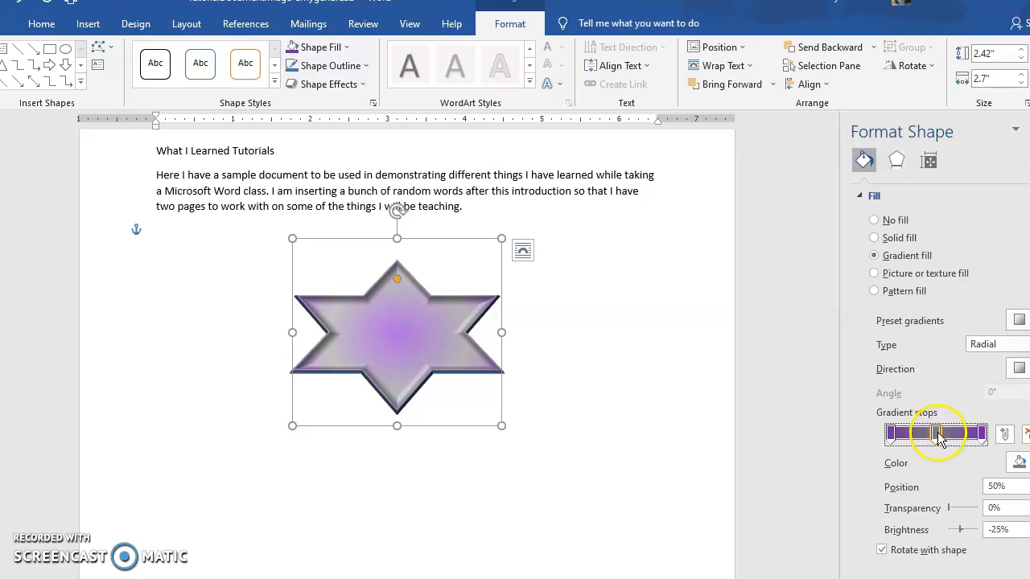
click(1019, 462)
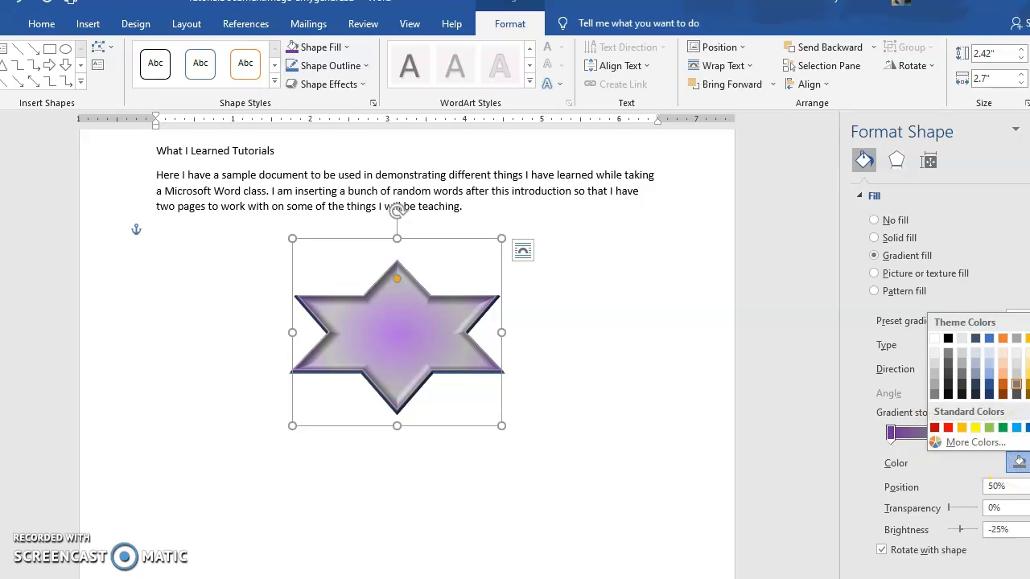
click(1029, 428)
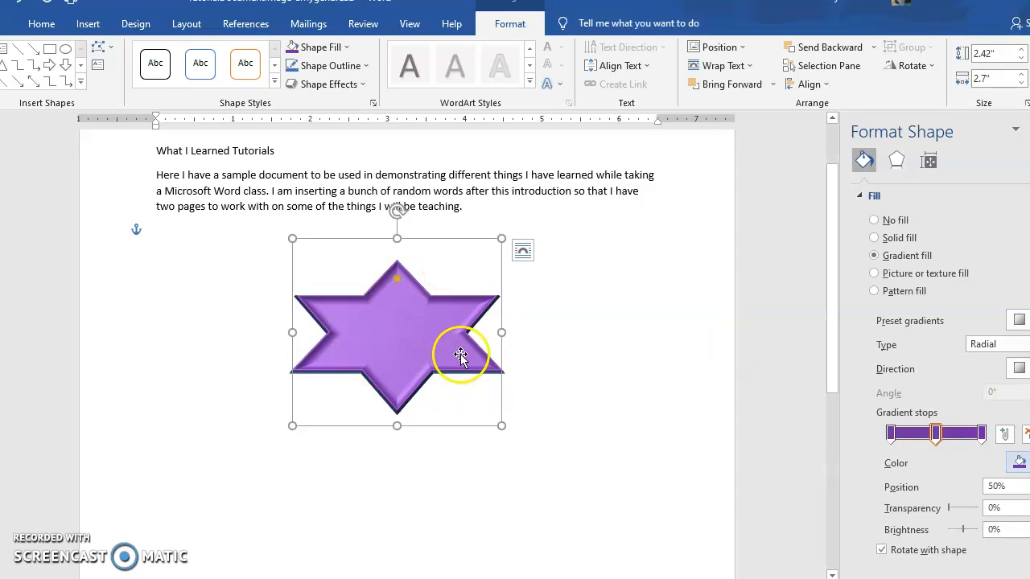
Set the star's middle gradient stop to 40% lighter gray.
click(892, 434)
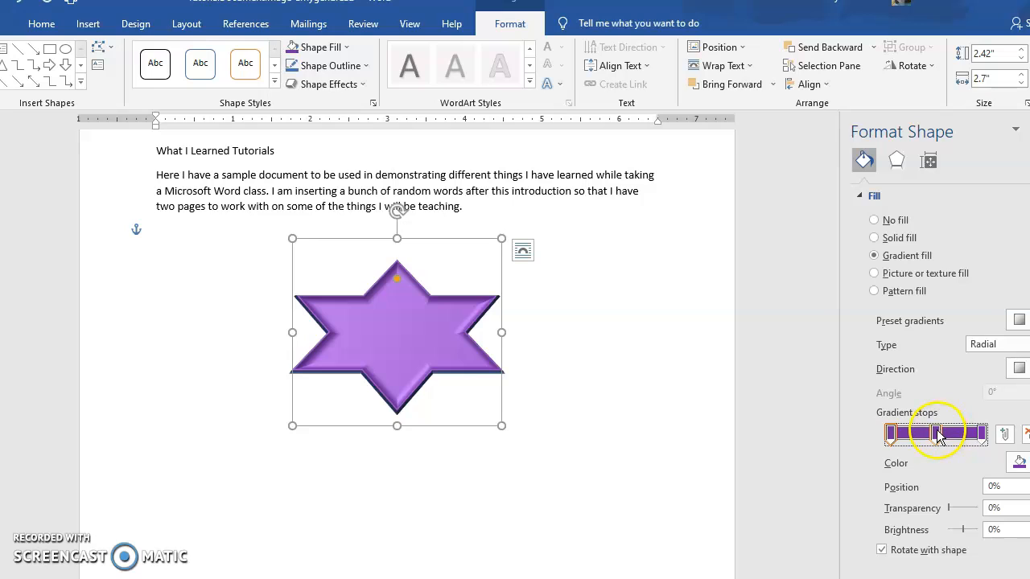
click(1018, 462)
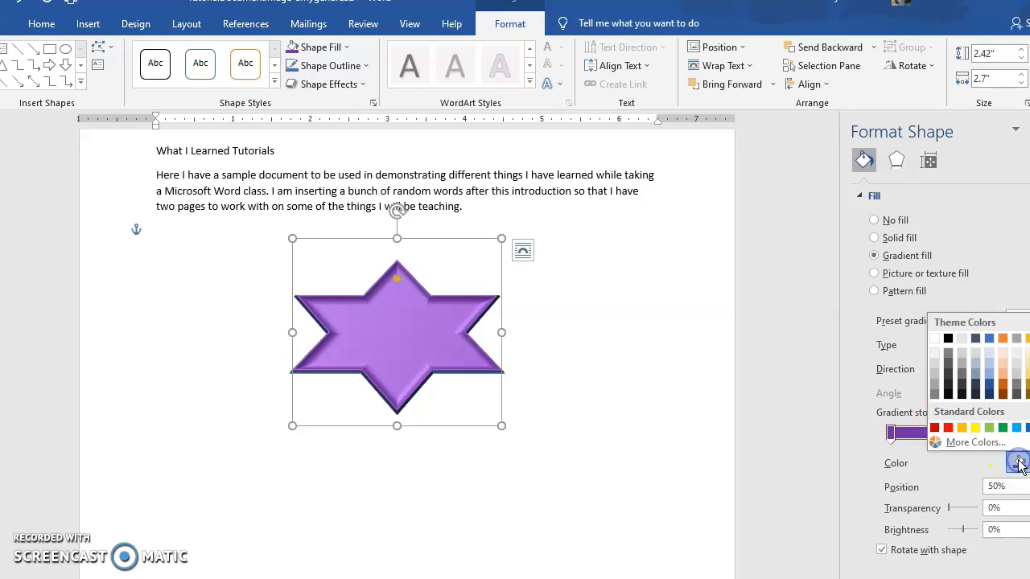
click(1016, 383)
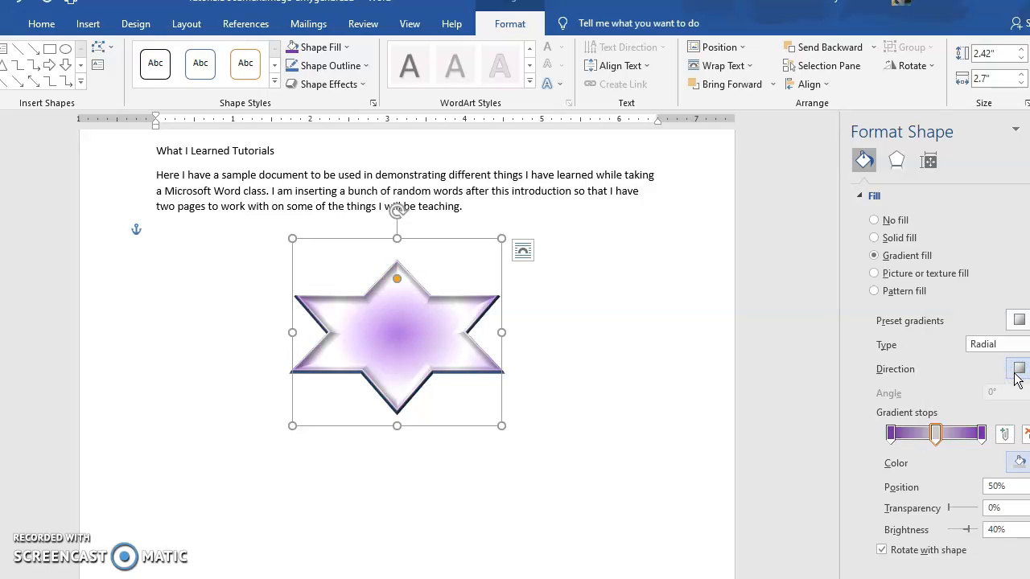
Change the star's first gradient stop at 0% to dark blue.
click(891, 434)
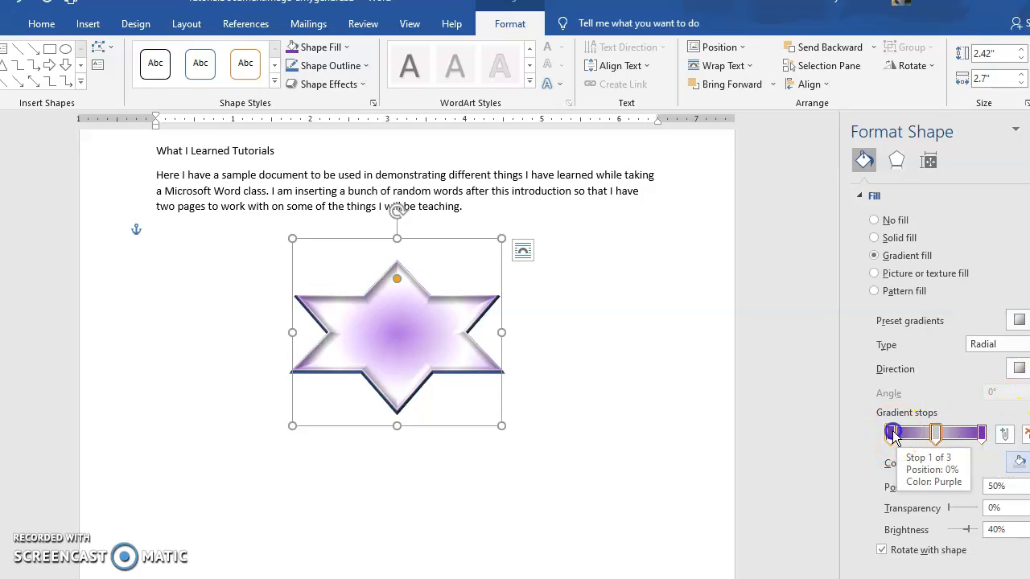
click(1019, 462)
click(989, 393)
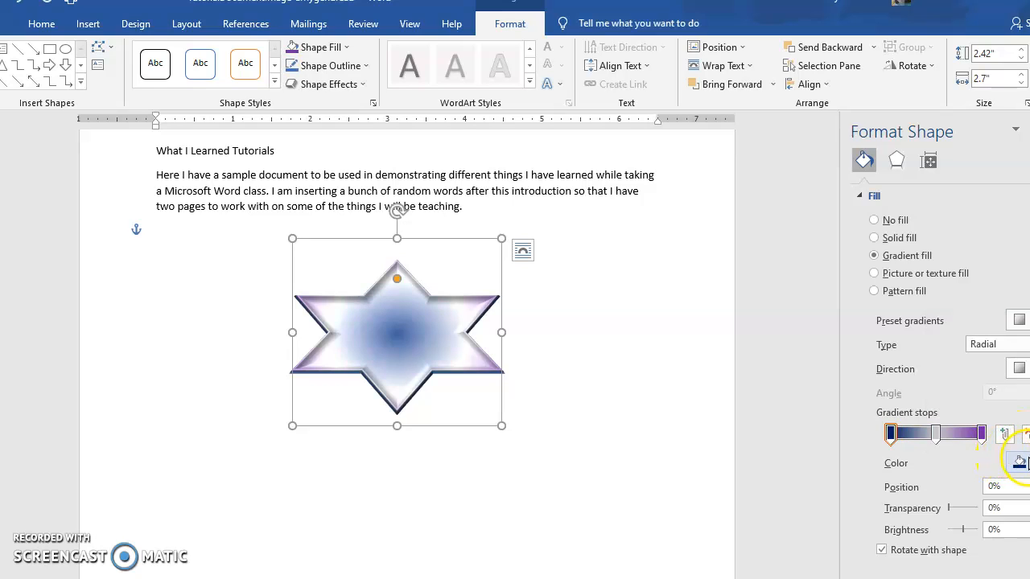
Change the star's middle gradient stop at 50% to standard purple.
click(935, 434)
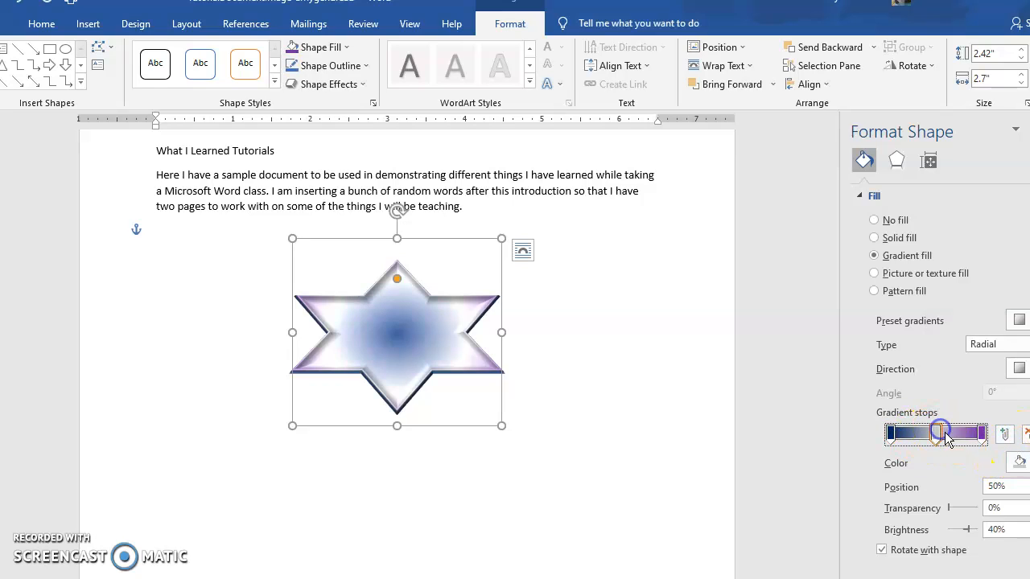
click(1020, 463)
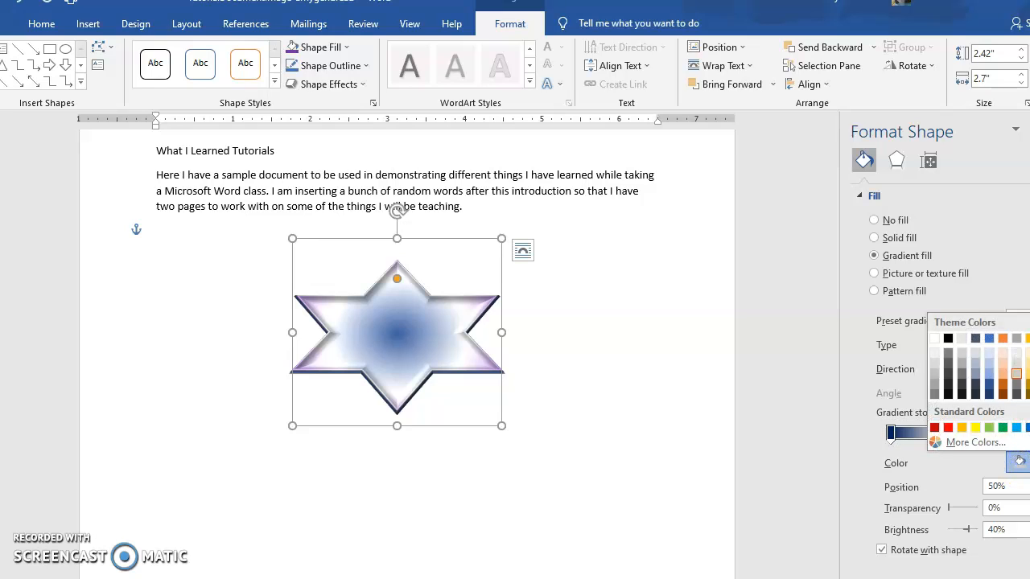
click(1029, 428)
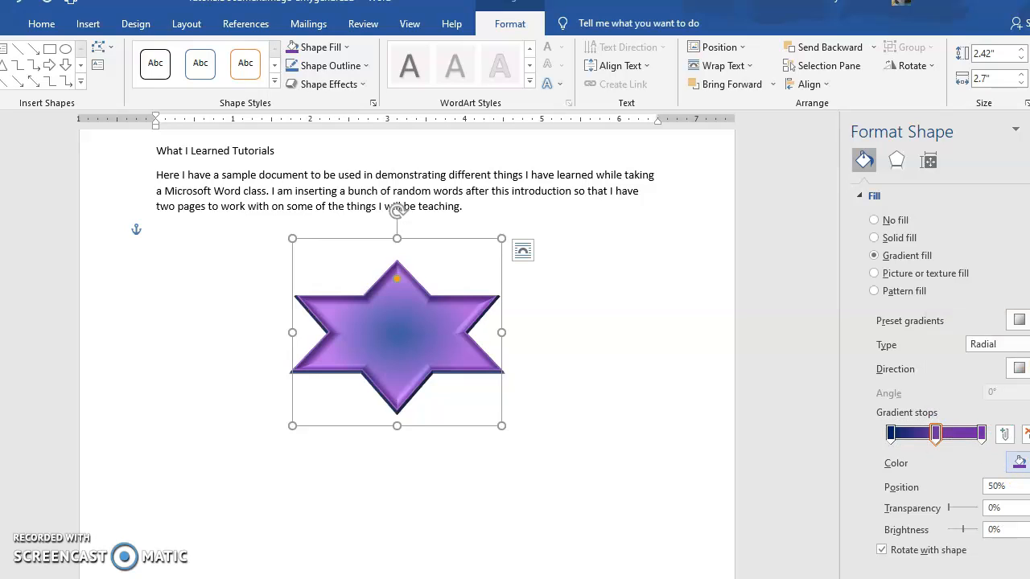
Set the star's middle gradient stop at 50% to the custom lighter purple #954ECA.
click(1020, 463)
click(917, 440)
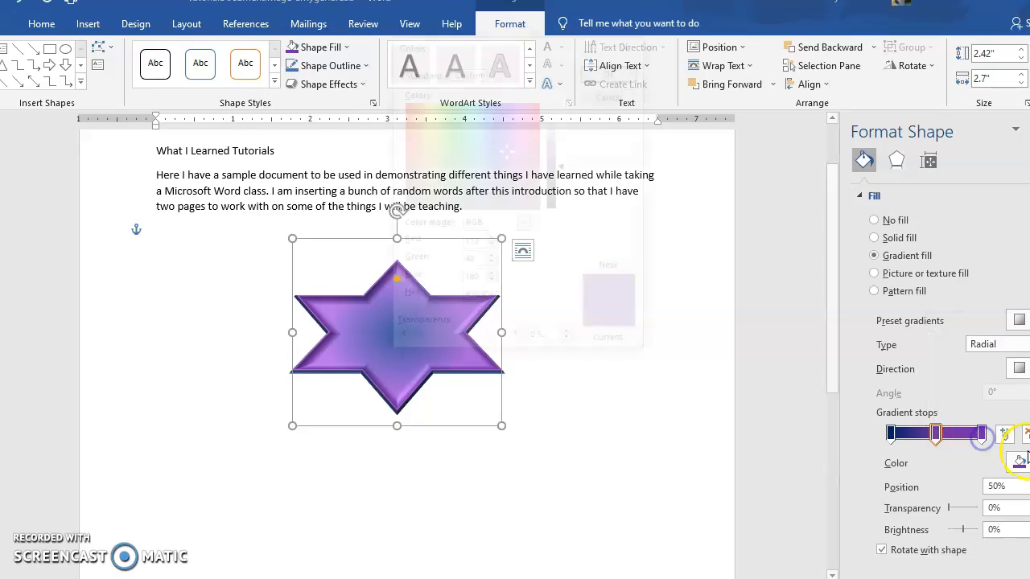
click(555, 153)
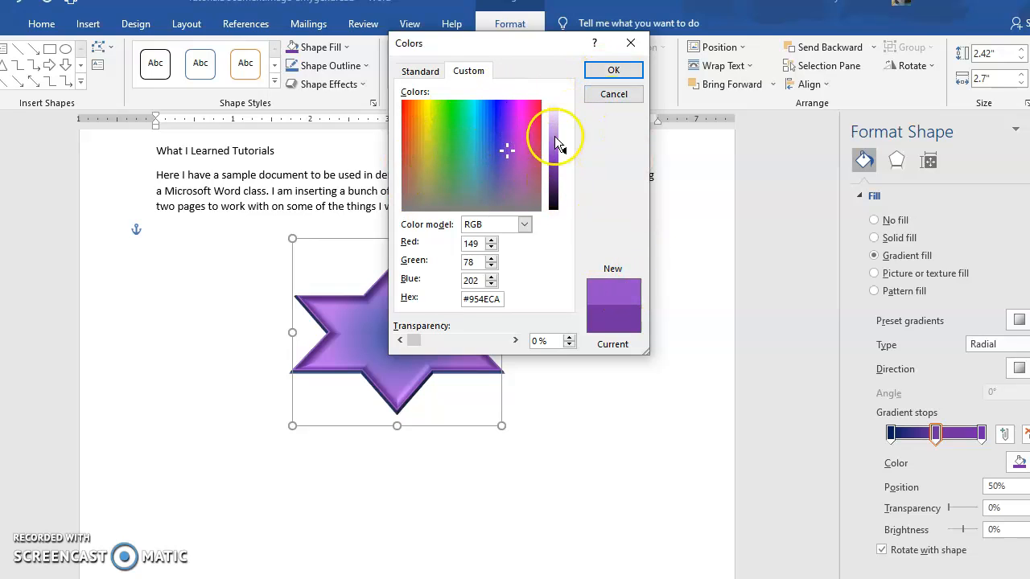
click(614, 71)
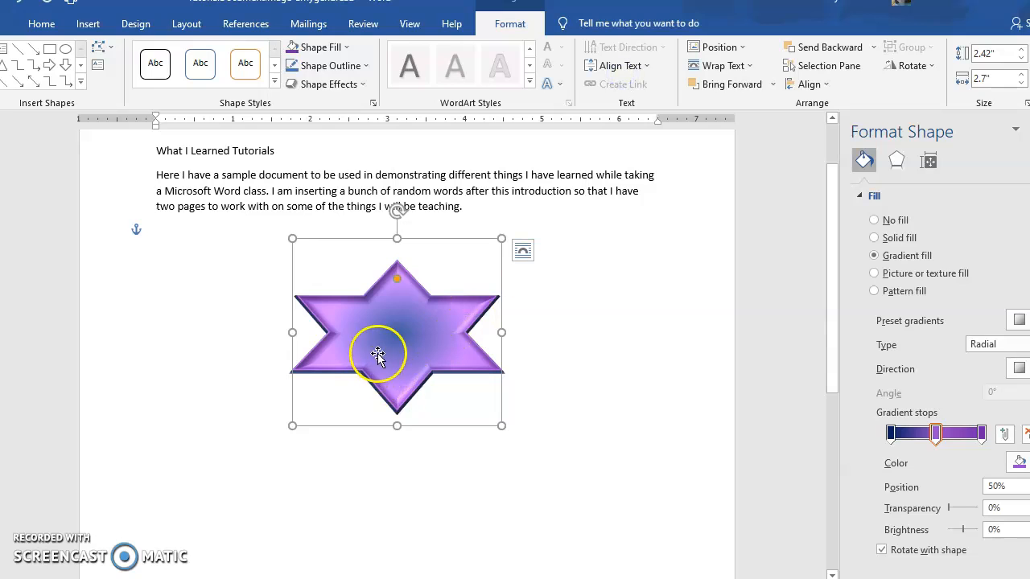
Set the star's first gradient stop at 0% to the custom darker purple #6A2D97.
click(888, 434)
click(1019, 462)
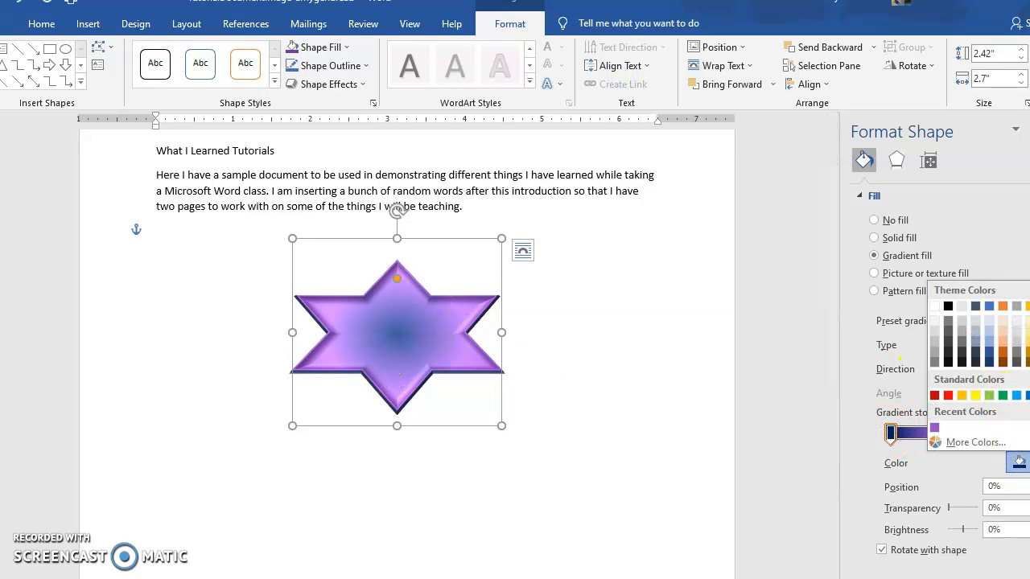
click(934, 427)
click(1019, 463)
click(974, 442)
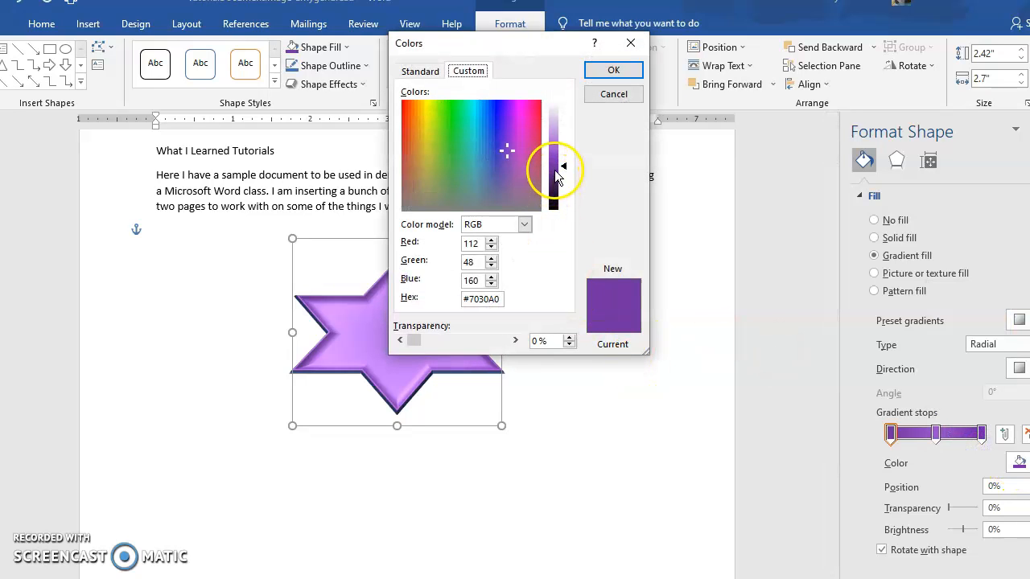
click(557, 176)
click(599, 70)
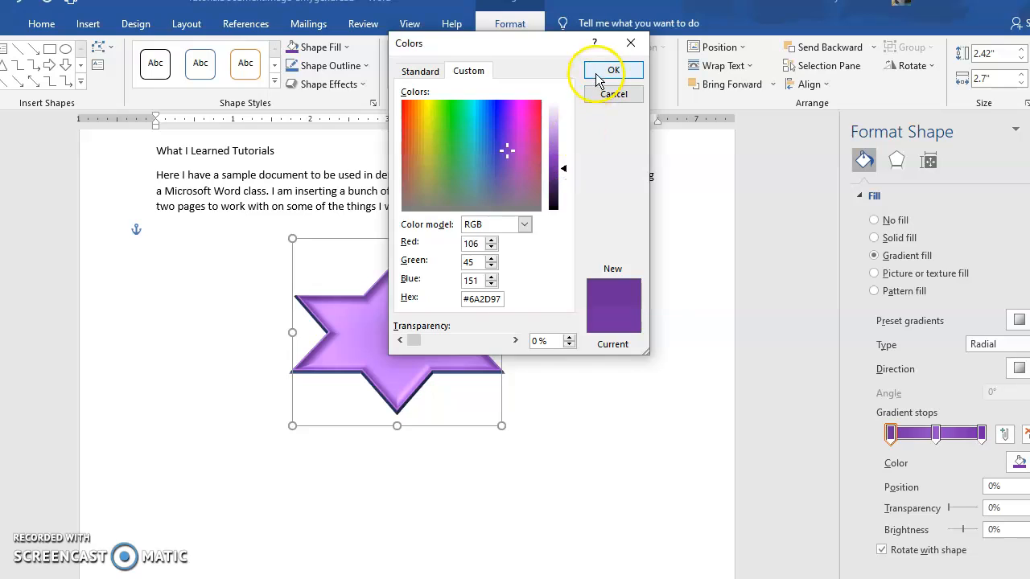
click(466, 325)
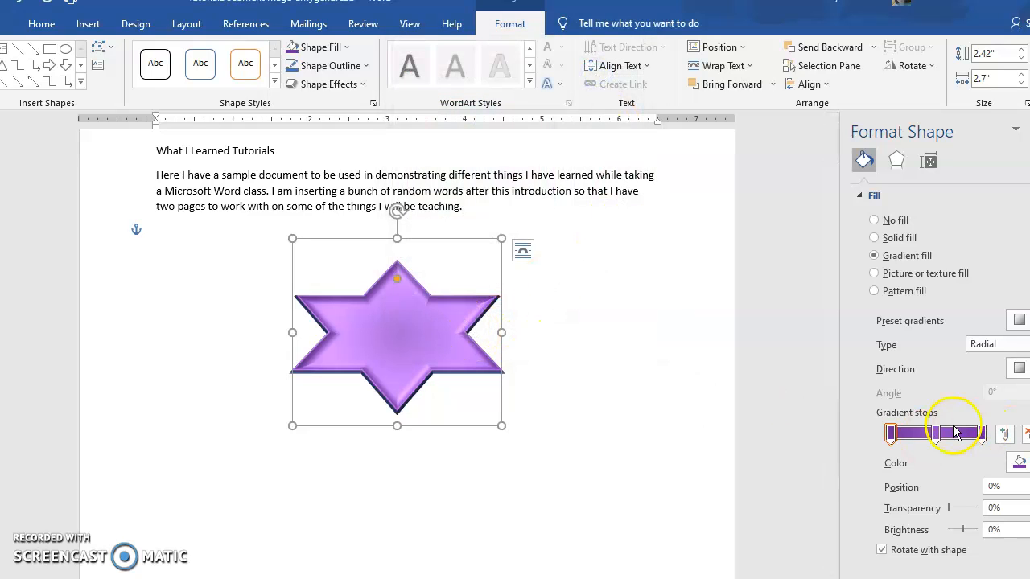
Set the star's last gradient stop at 100% to the recently used lighter purple.
click(982, 434)
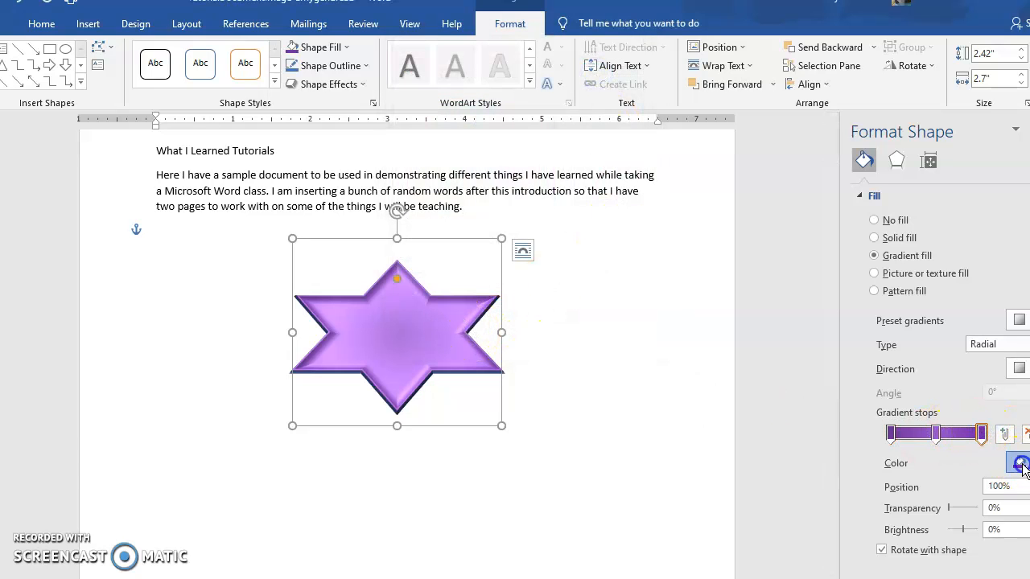
click(1020, 463)
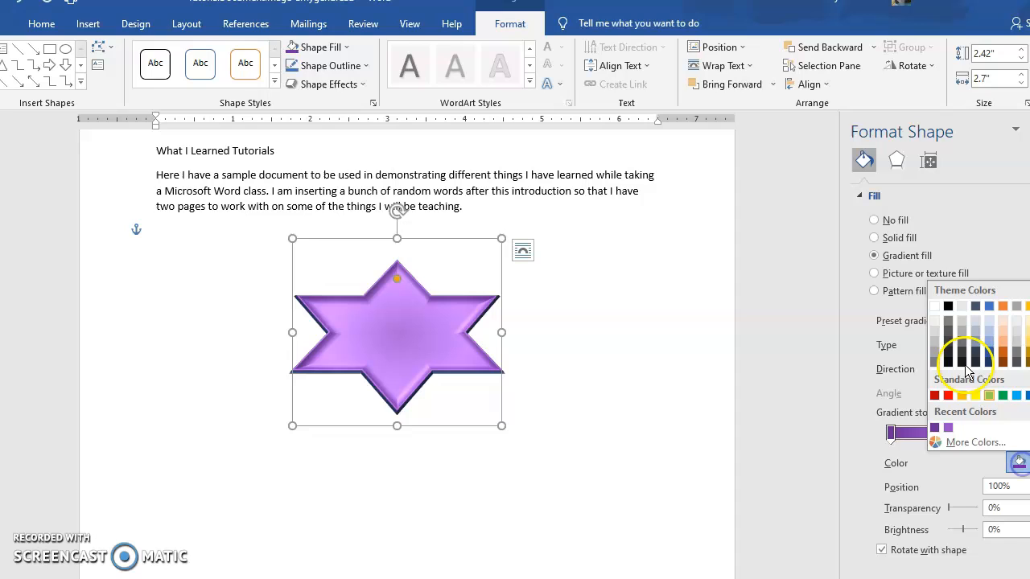
click(948, 427)
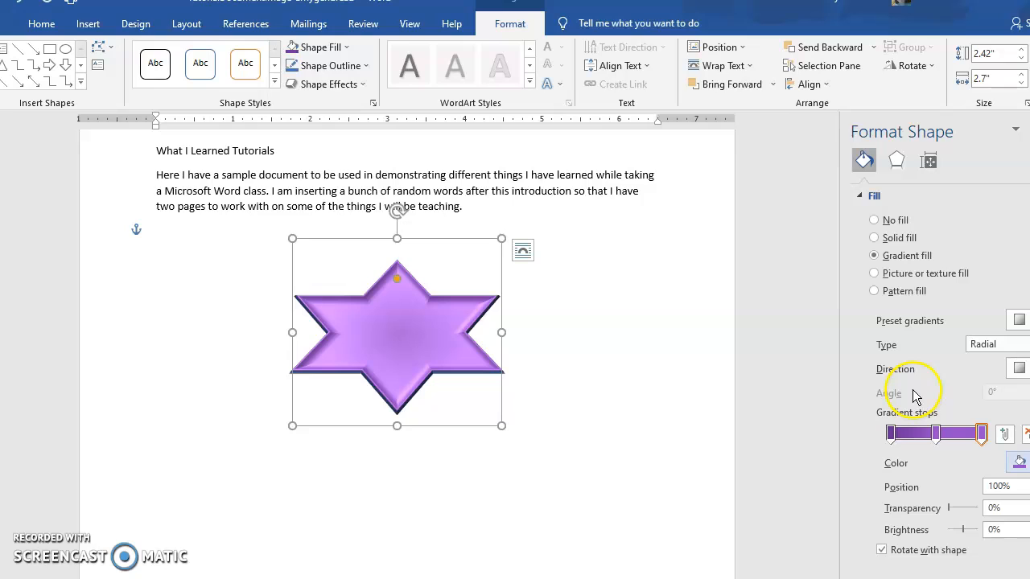
Set the transparency of the star's middle gradient stop to 23% and of the first stop to 11%.
click(950, 512)
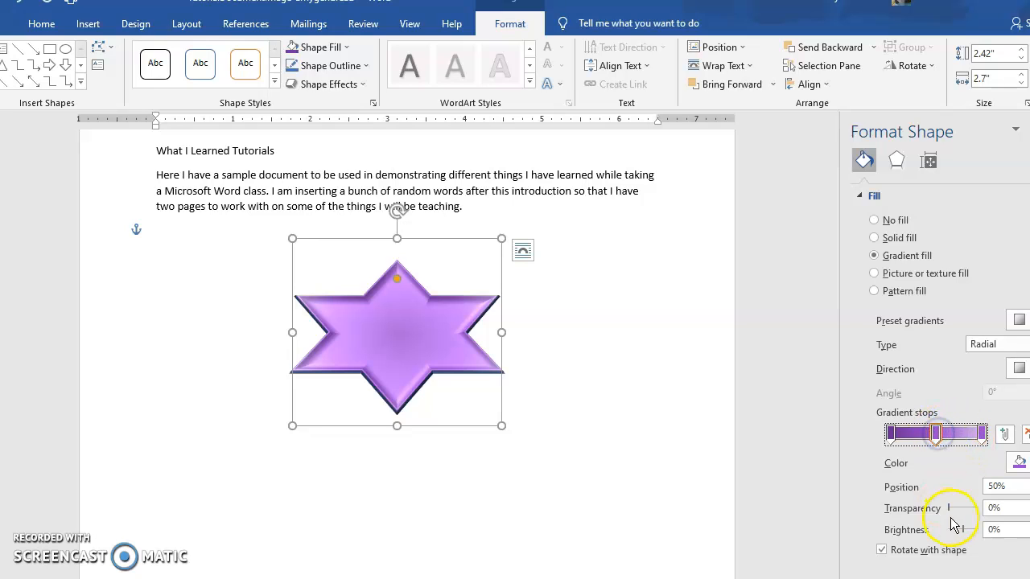
drag(948, 508, 954, 510)
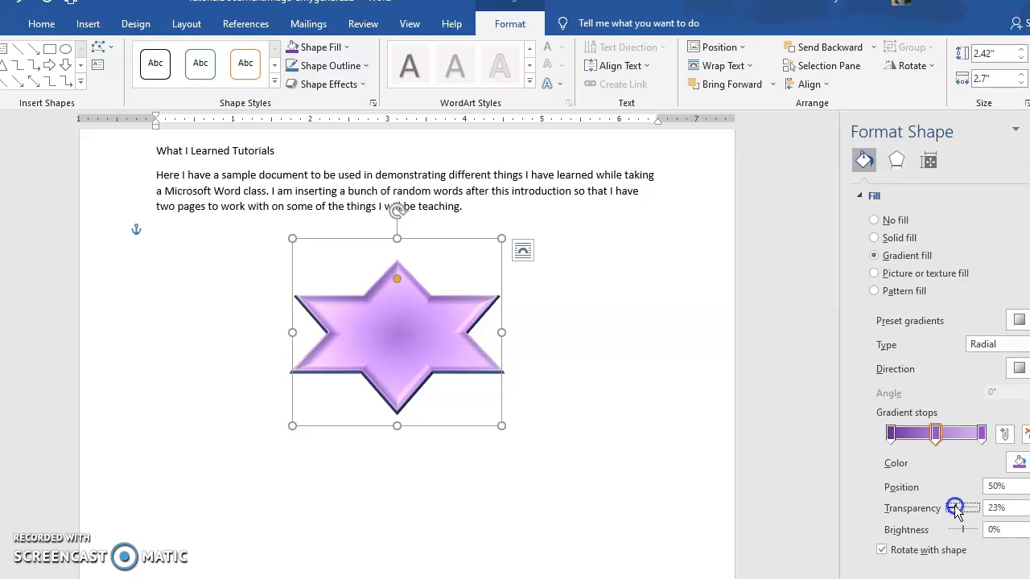
click(891, 435)
mouse_move(949, 508)
mouse_down()
mouse_move(974, 509)
mouse_move(941, 510)
mouse_move(952, 512)
mouse_up()
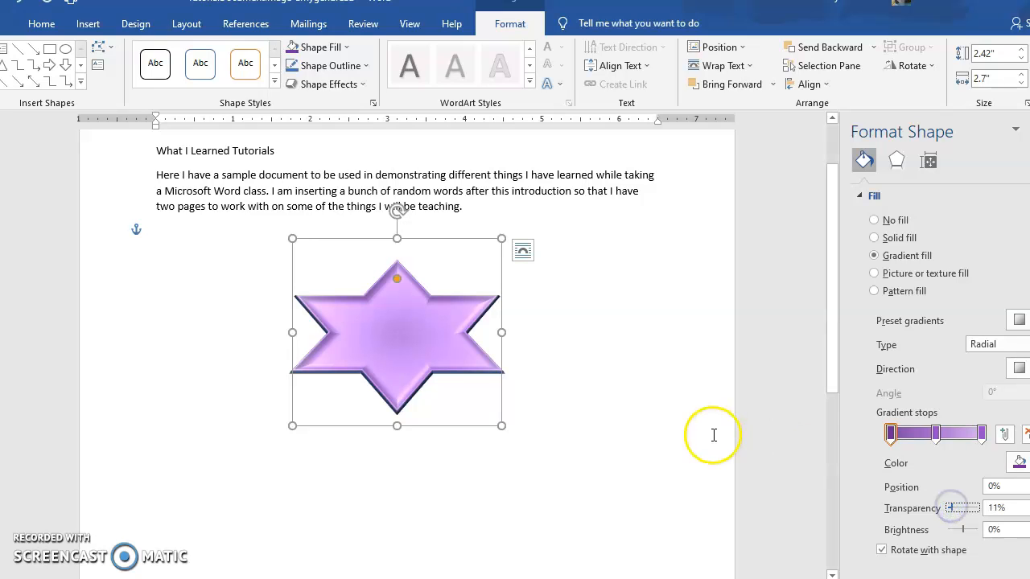
click(667, 372)
click(435, 303)
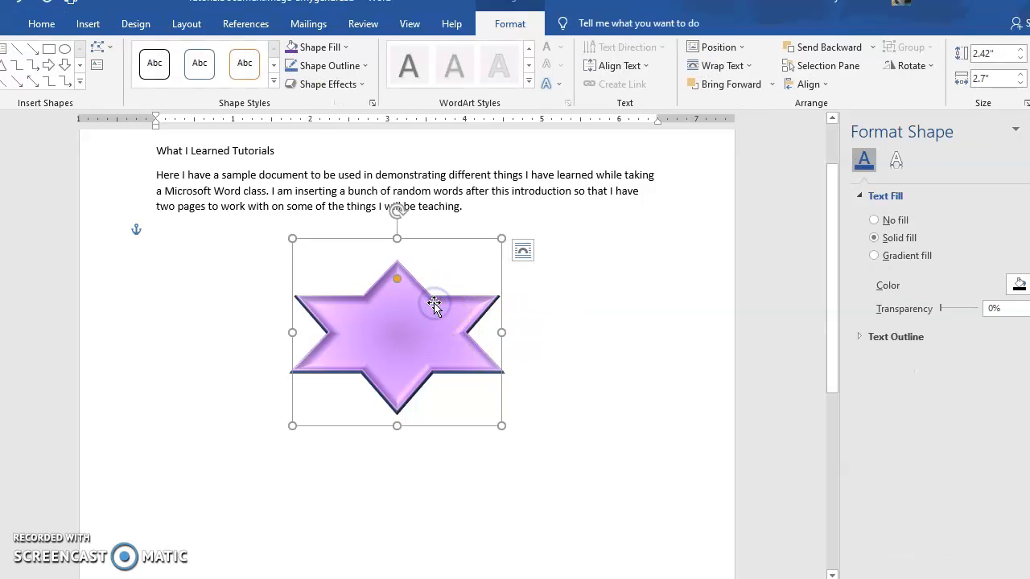
click(573, 292)
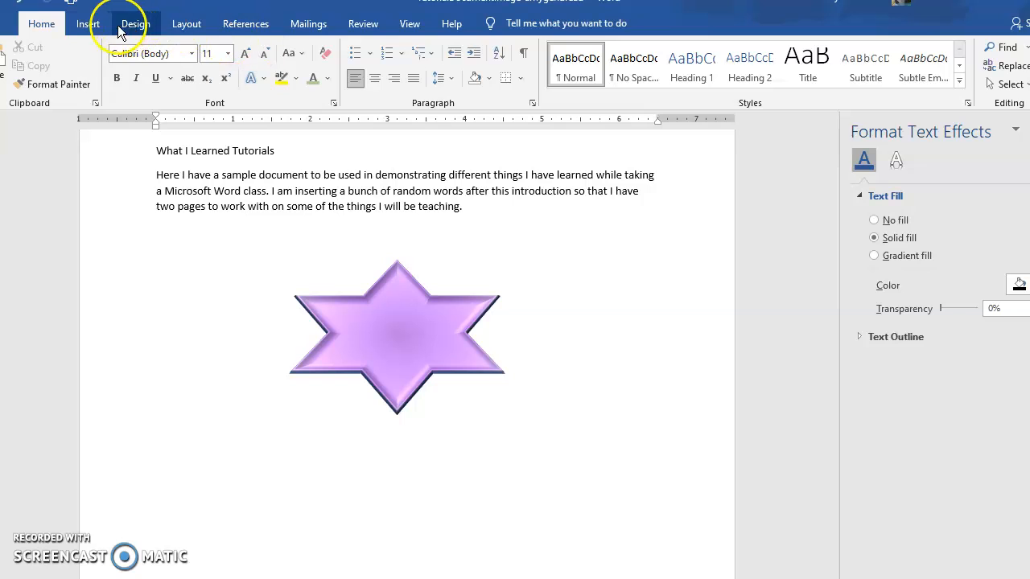
Insert a Simple Text Box beside the star's upper-right point and clear its placeholder text.
click(87, 24)
click(782, 57)
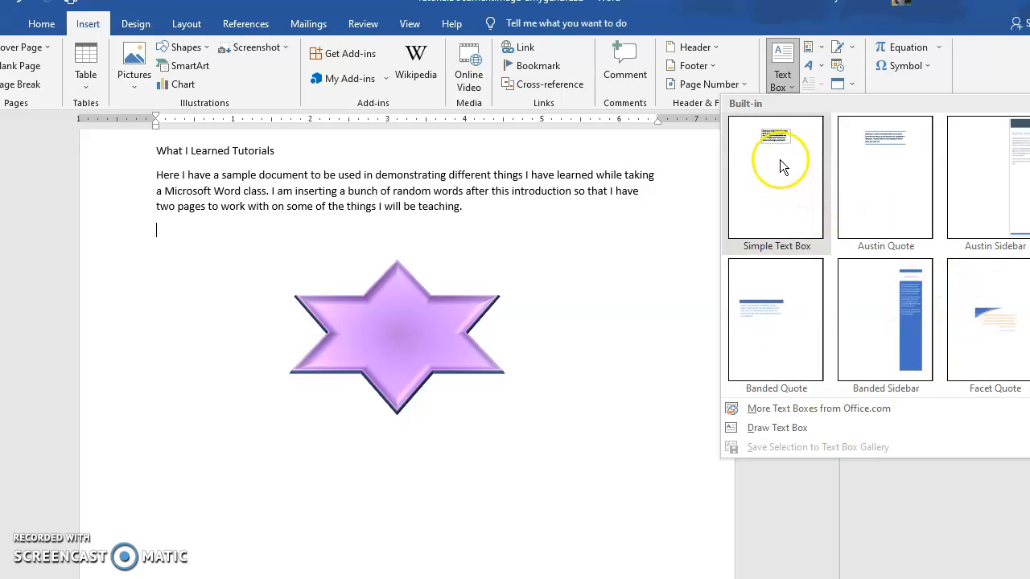
click(772, 139)
drag(426, 238, 628, 237)
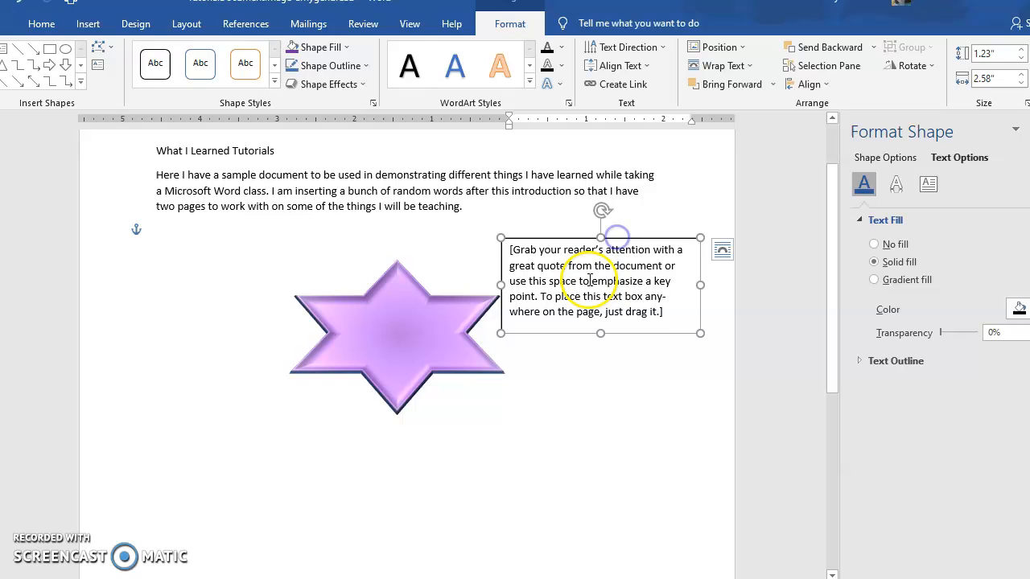
click(659, 310)
key(Delete)
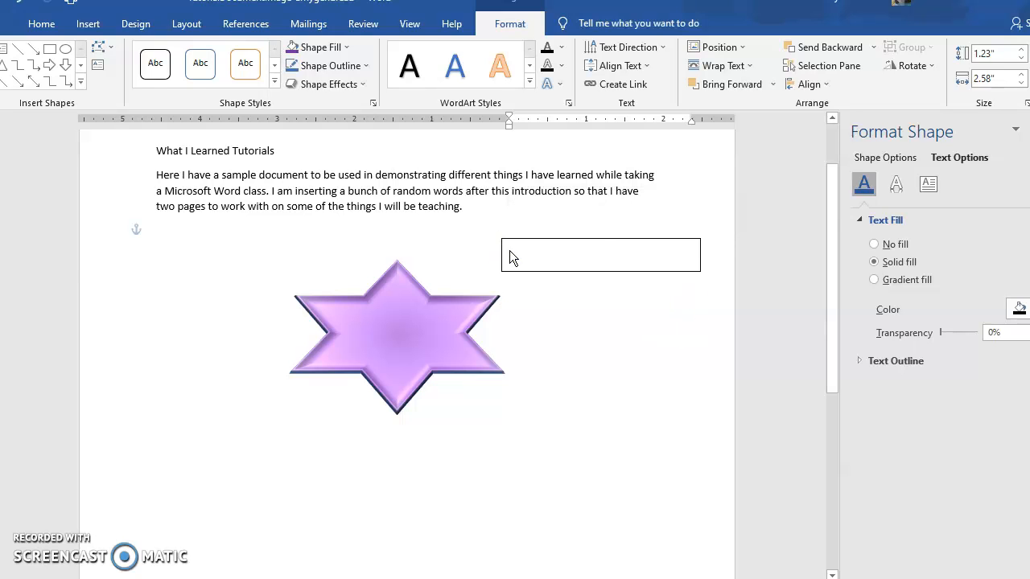
Move the heading "What I Learned Tutorials" from the document body into the text box without a trailing blank line.
drag(279, 152, 154, 157)
key(ctrl+c)
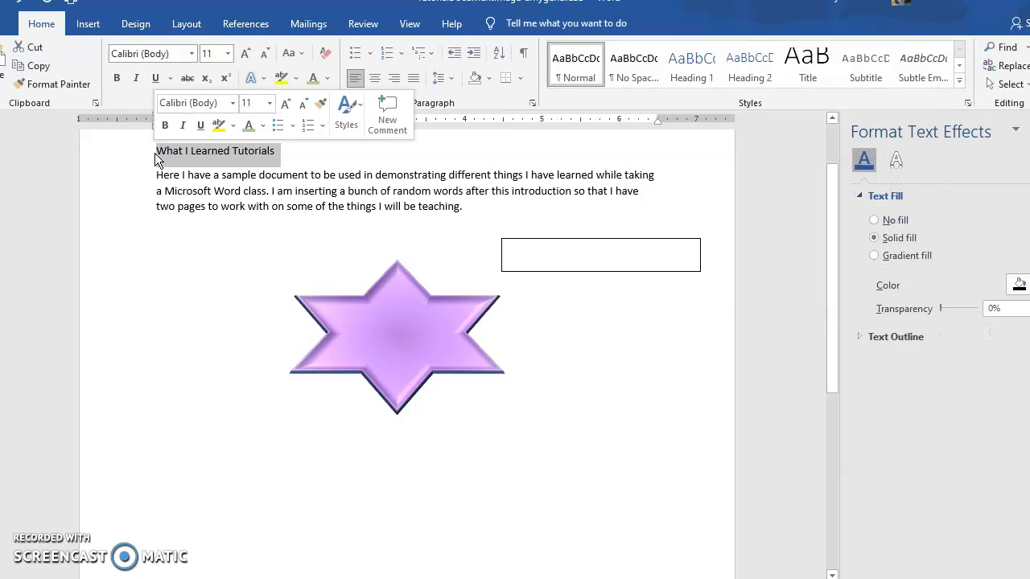
key(Delete)
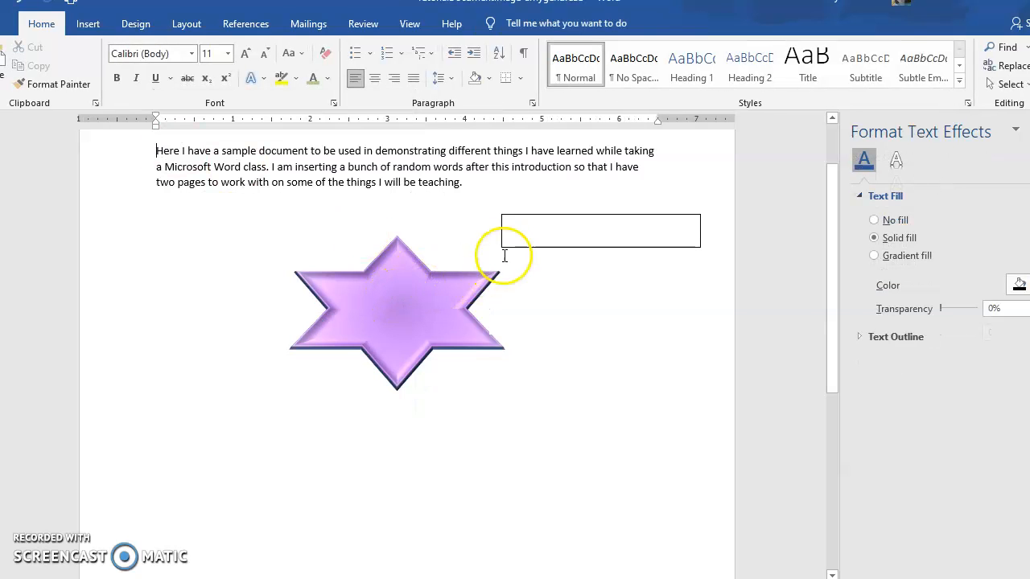
click(527, 228)
key(ctrl+v)
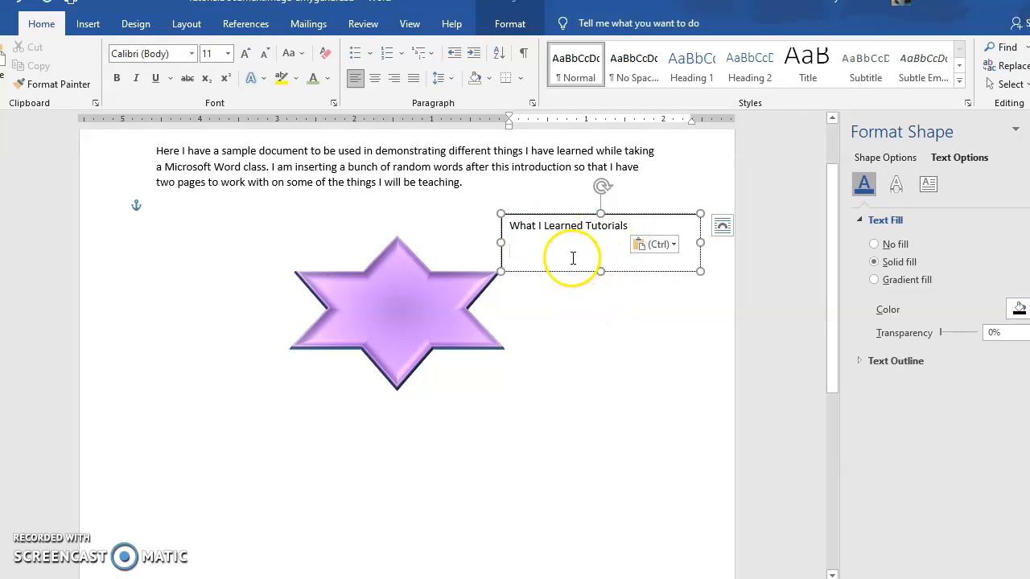
key(BackSpace)
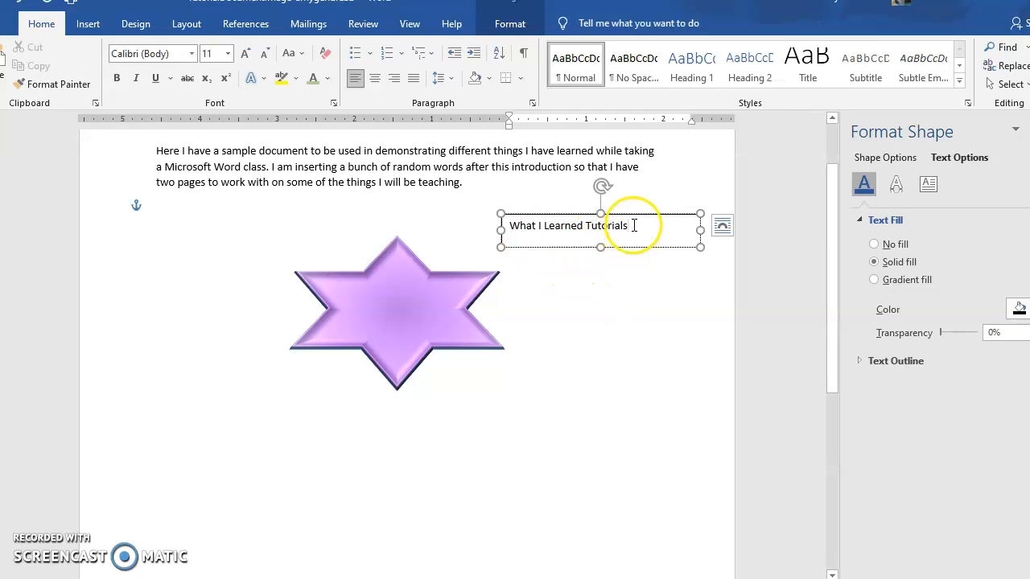
Examine the text box's text fill, text outline, alignment and margin settings.
drag(629, 226, 496, 226)
click(582, 279)
click(570, 214)
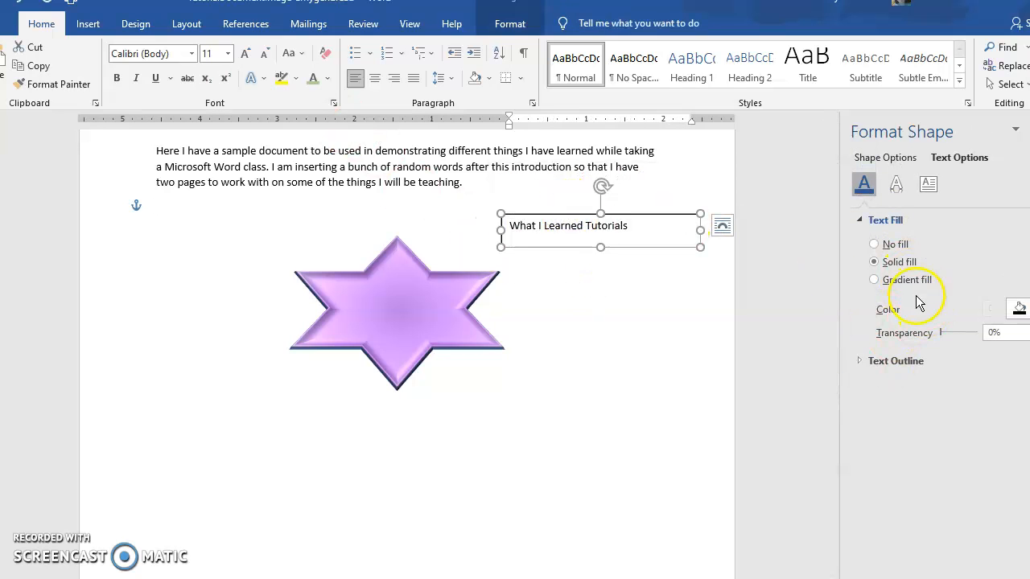
click(859, 361)
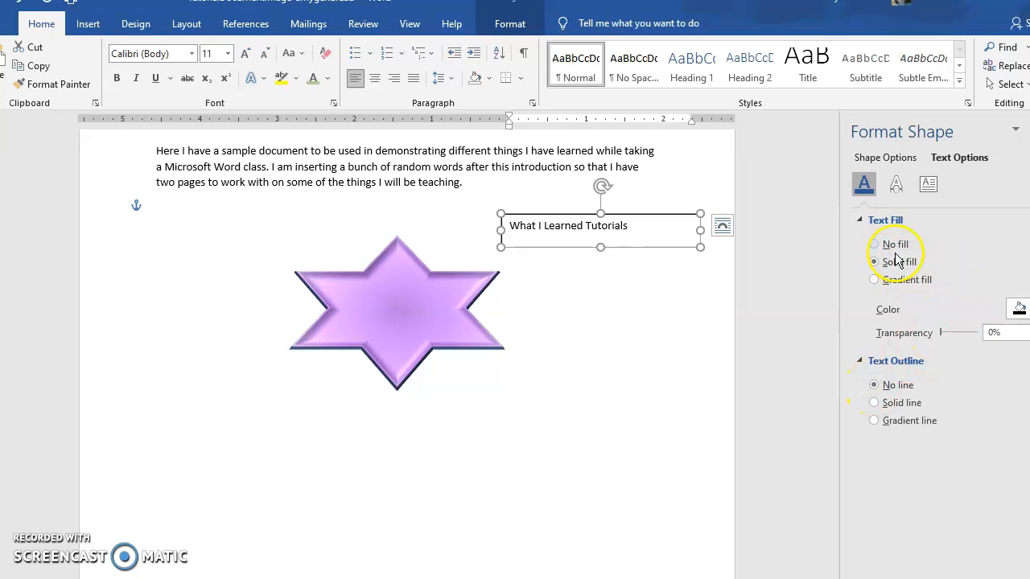
click(928, 185)
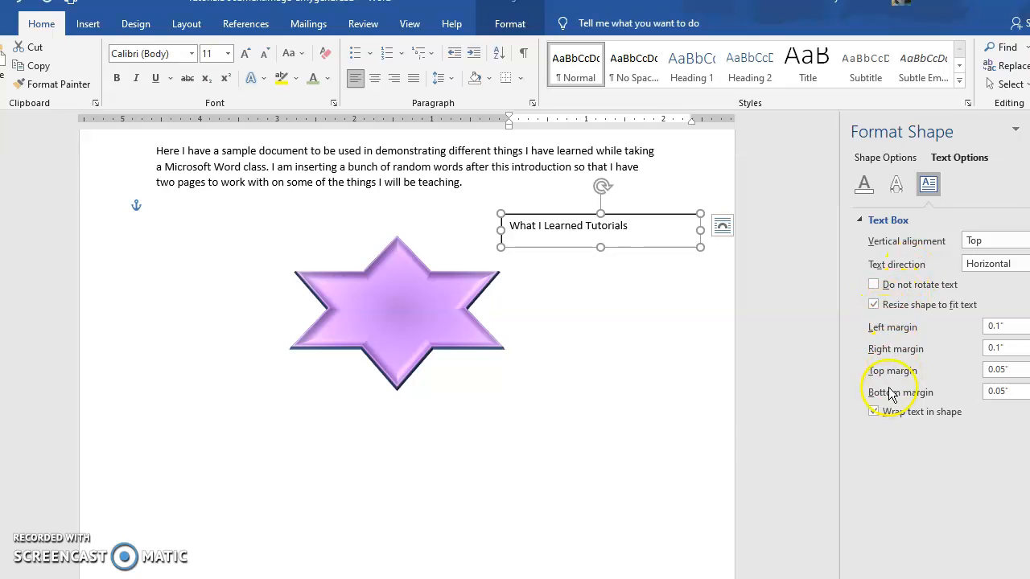
click(863, 183)
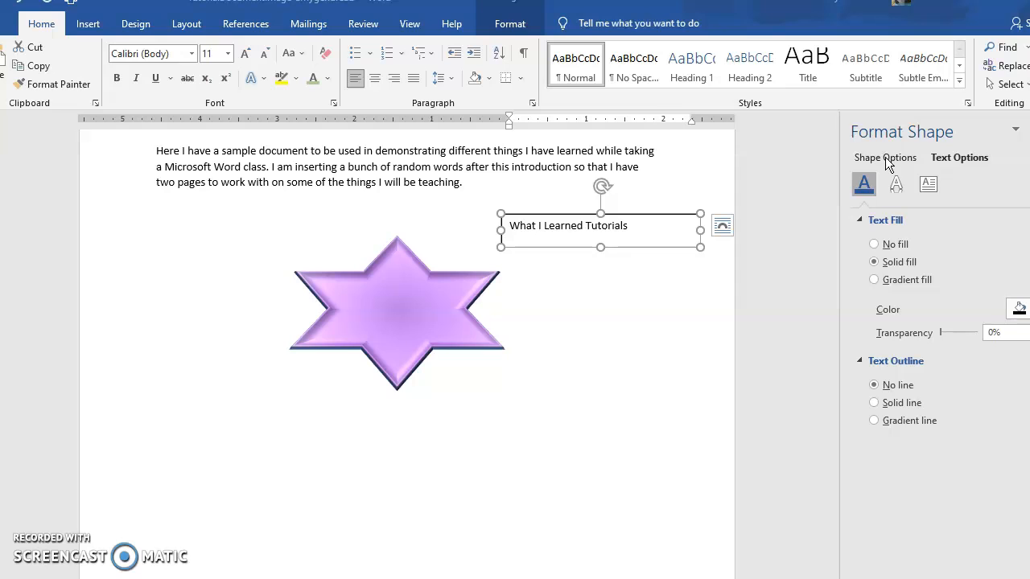
click(888, 160)
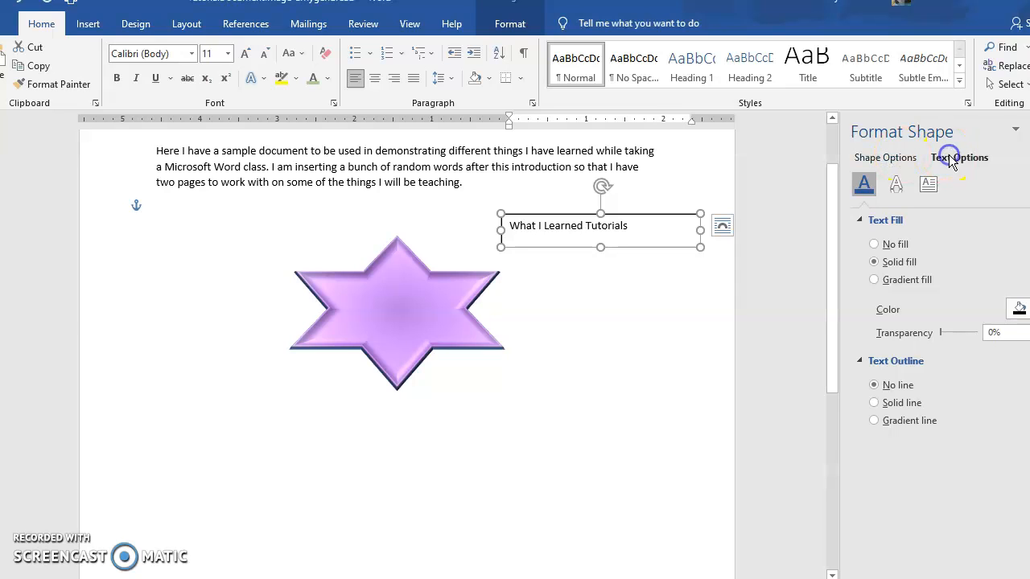
Remove the outline from the "What I Learned Tutorials" text box.
click(895, 160)
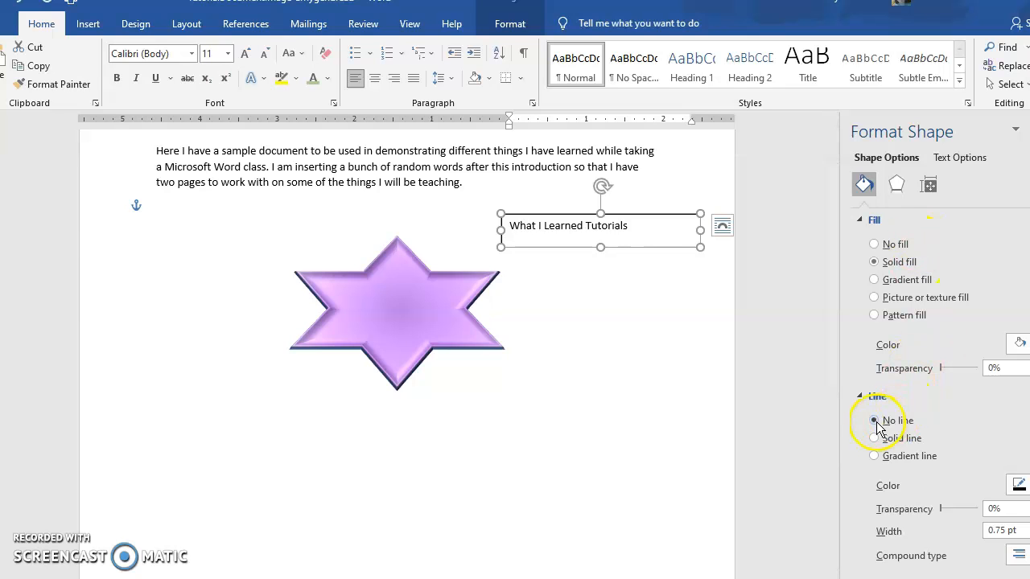
scroll(910, 456, down, 2)
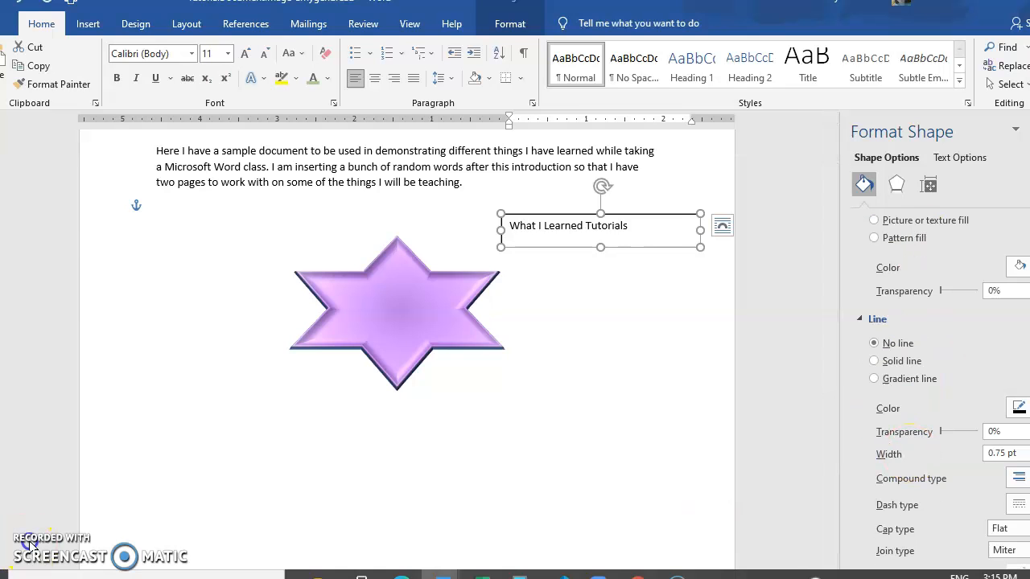
click(362, 70)
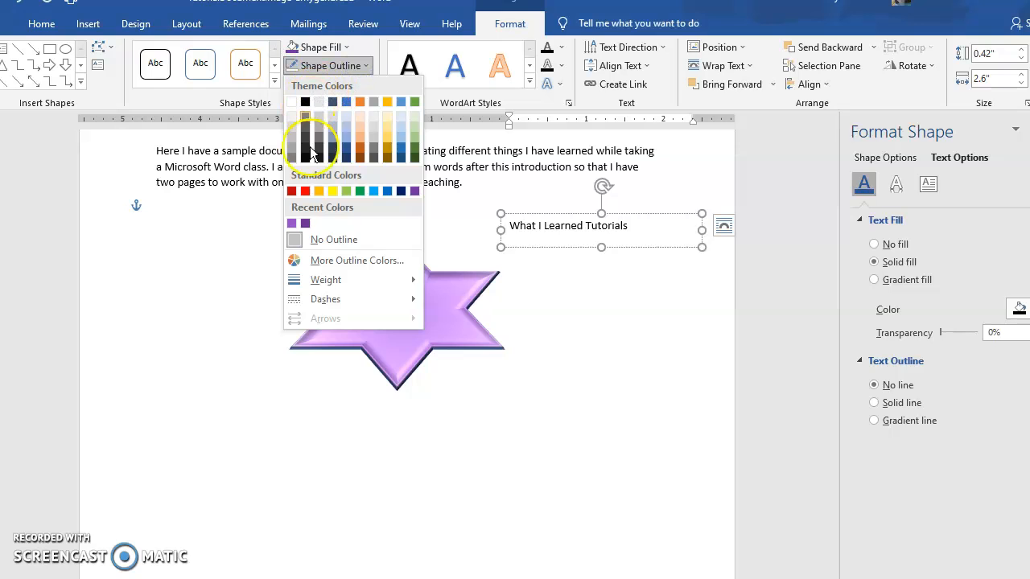
click(327, 239)
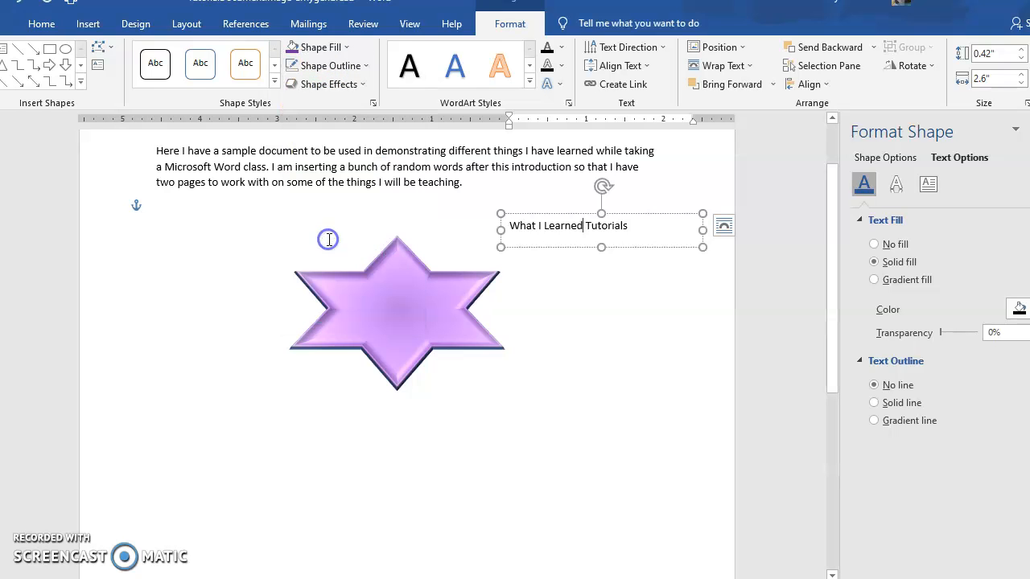
click(590, 294)
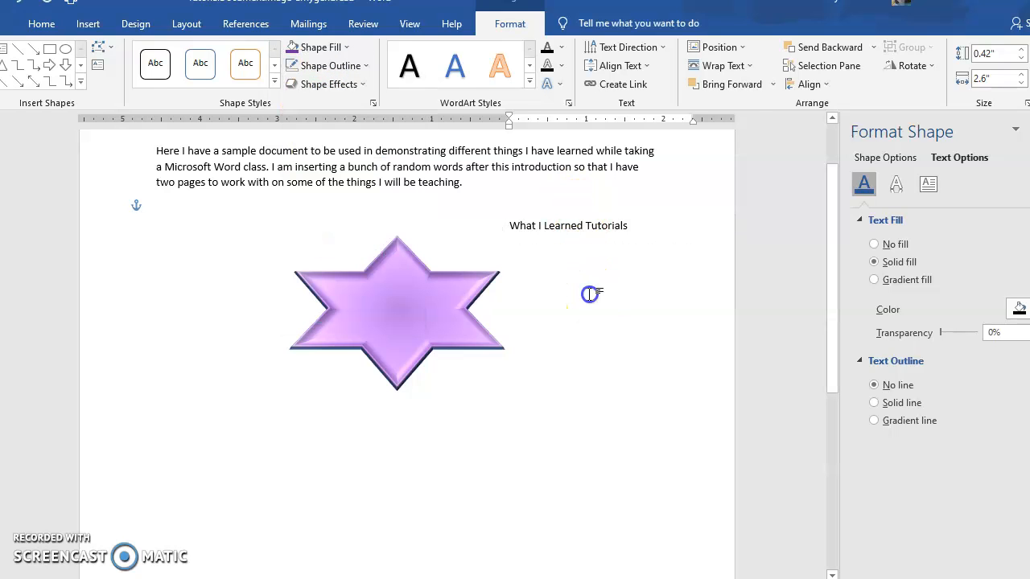
Format the "What I Learned Tutorials" text in the Bahnschrift font at size 15.
click(602, 224)
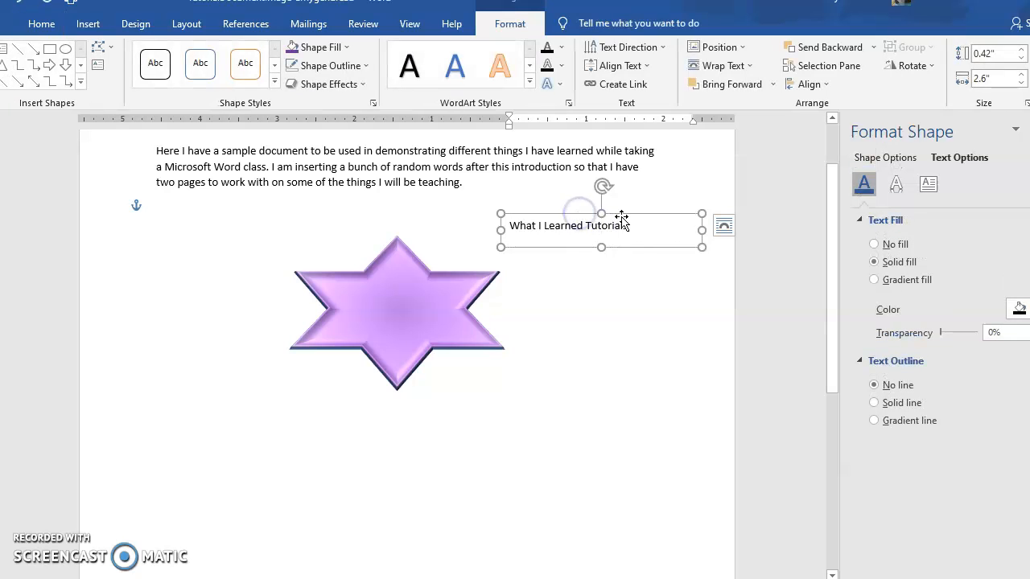
click(45, 23)
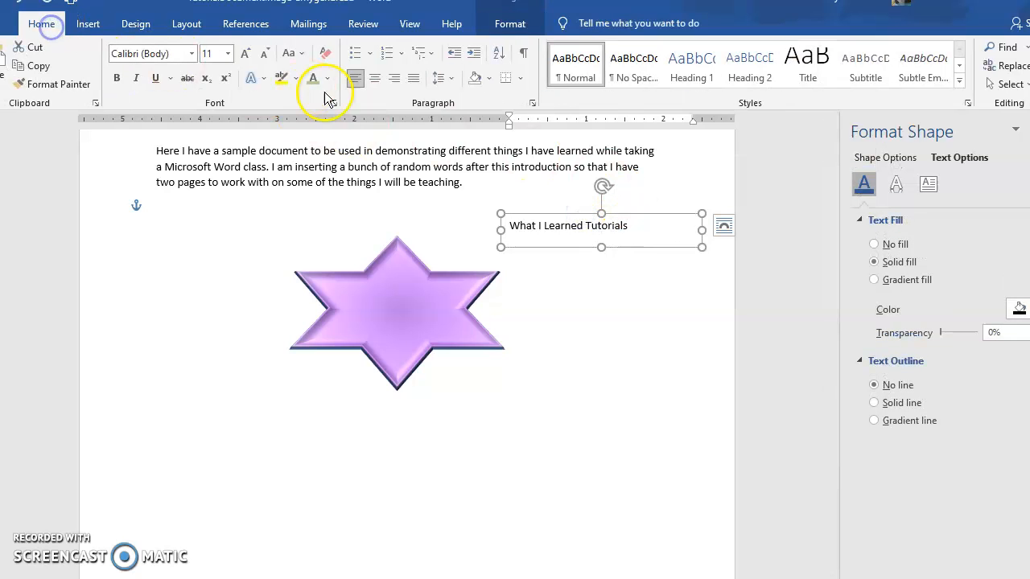
click(191, 53)
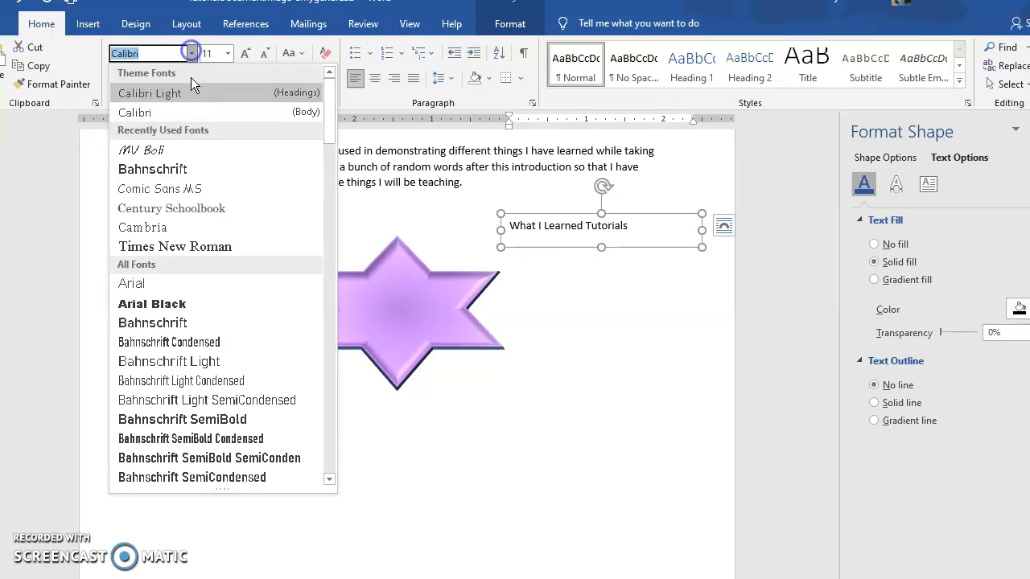
click(178, 168)
click(212, 53)
text(15)
key(Return)
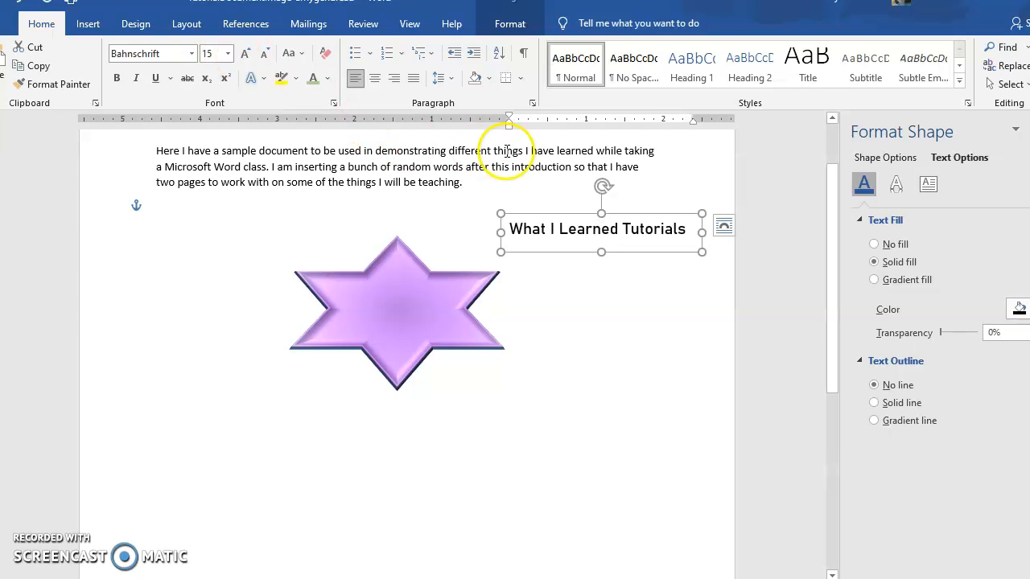
Narrow the title text box so its text wraps onto two lines, and centre the text horizontally.
drag(702, 233, 632, 233)
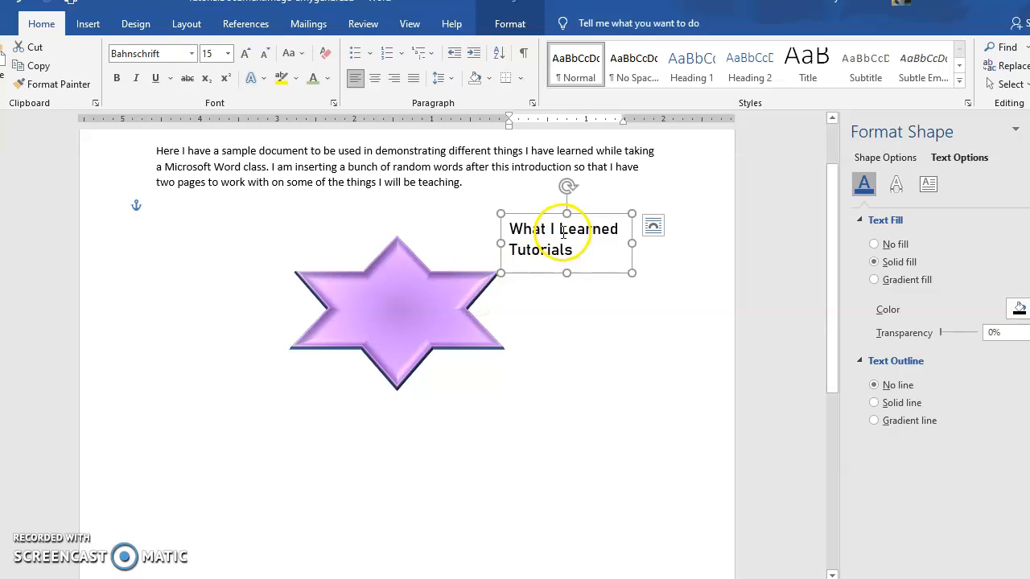
click(375, 78)
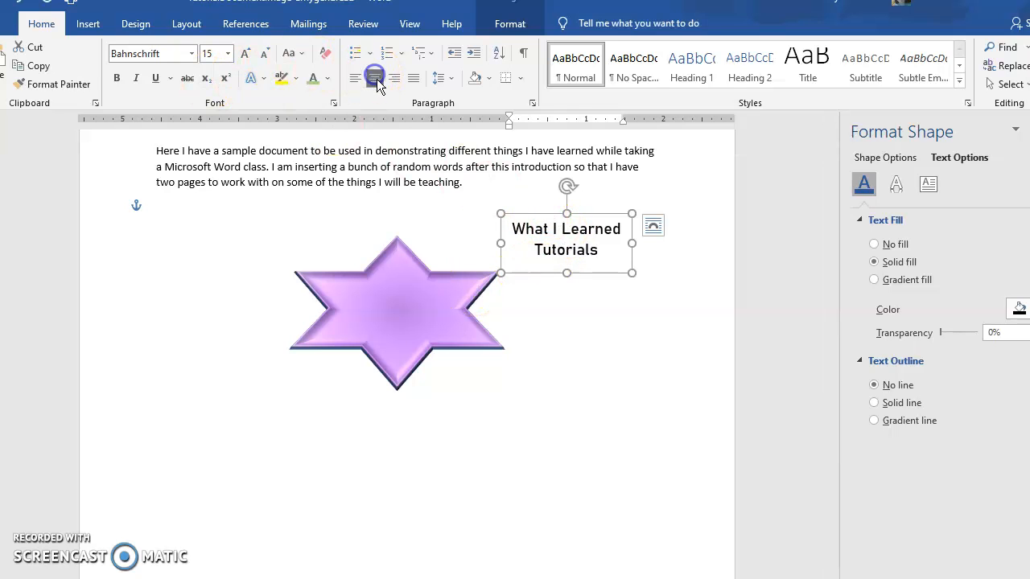
Move the title text box onto the middle of the star and remove the box's fill.
drag(555, 213, 388, 285)
click(574, 301)
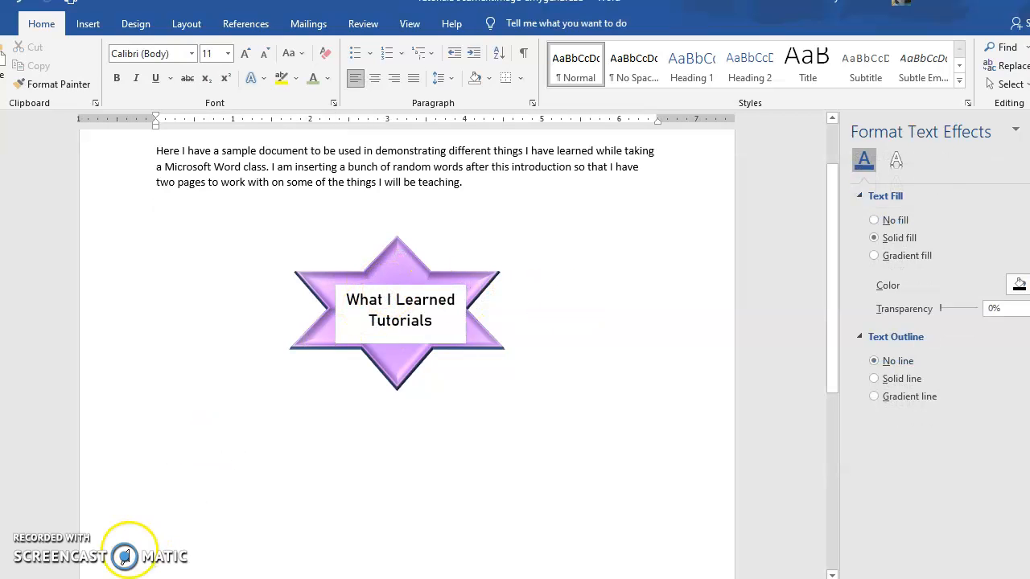
click(31, 535)
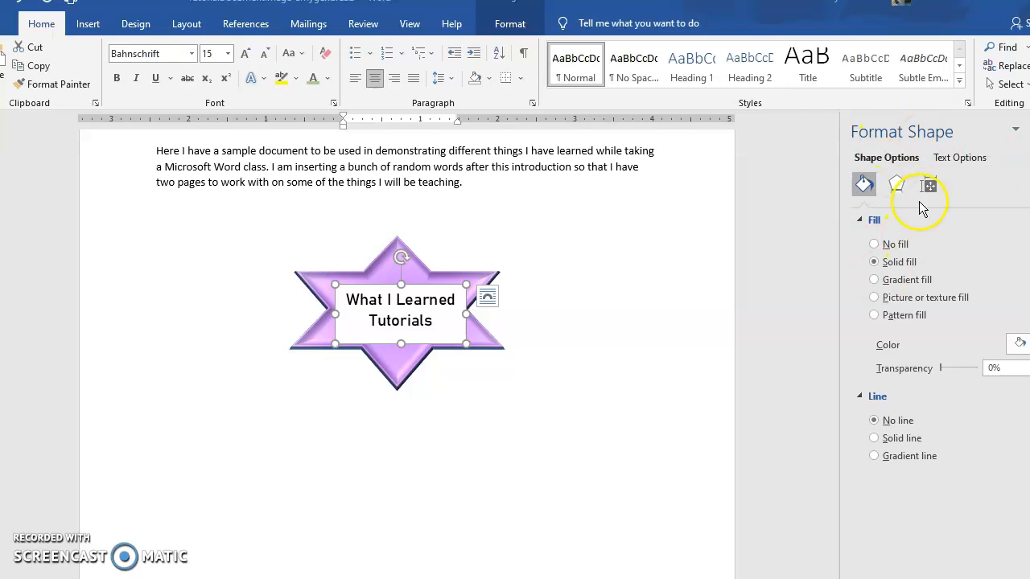
right_click(466, 301)
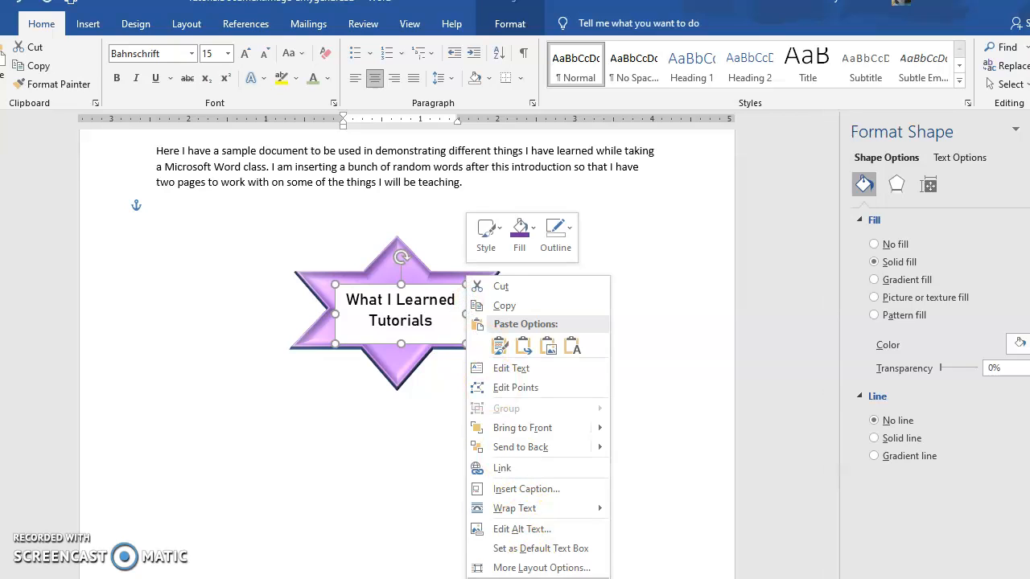
click(695, 256)
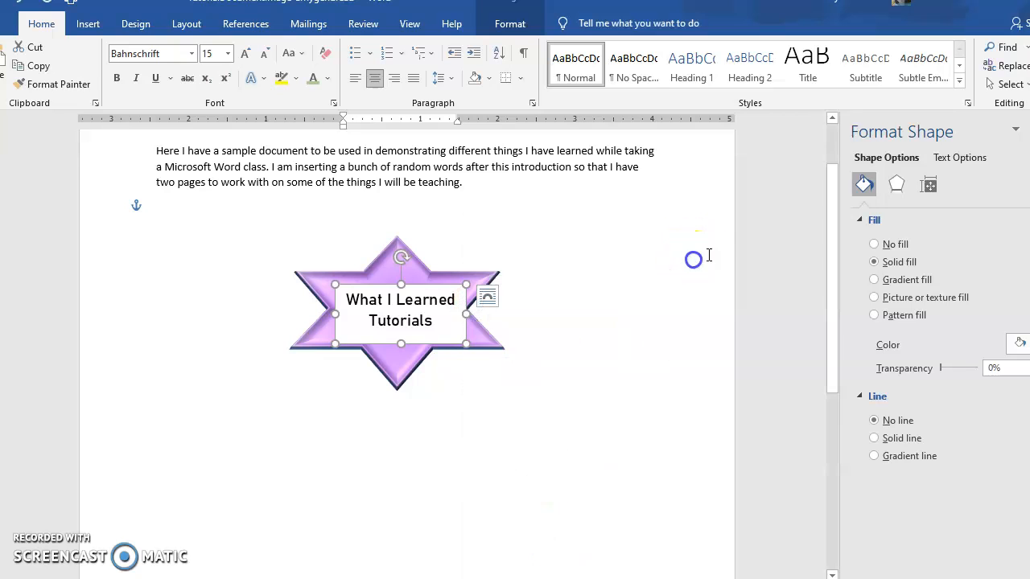
click(876, 247)
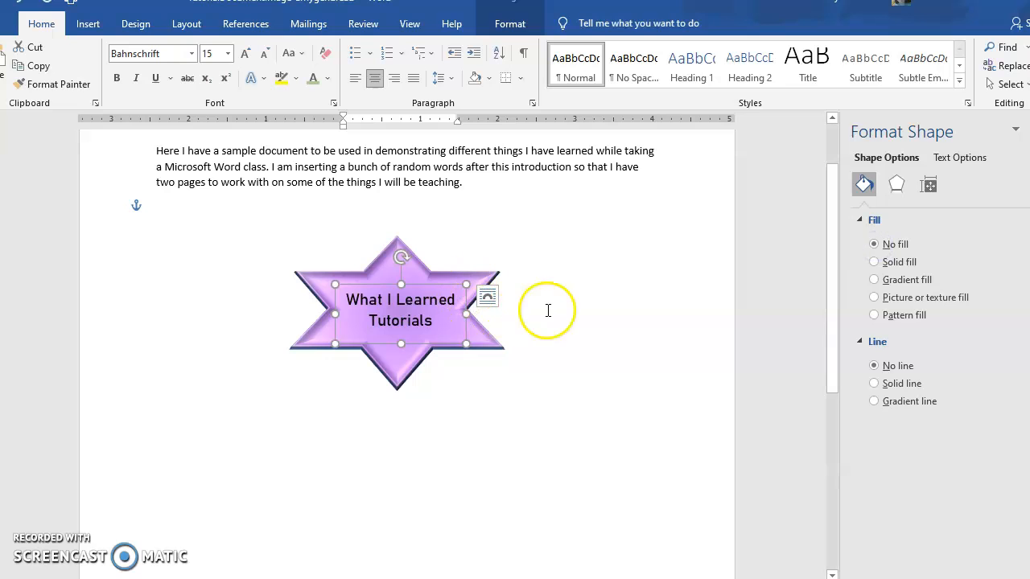
click(547, 310)
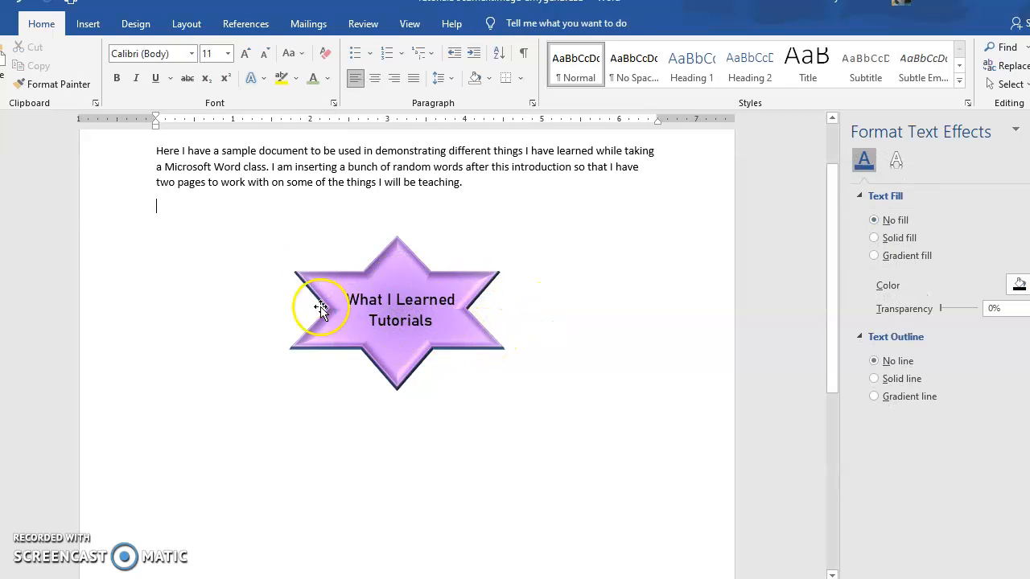
Nudge the title text box slightly left so it sits centred on the star.
click(386, 299)
drag(384, 287, 378, 287)
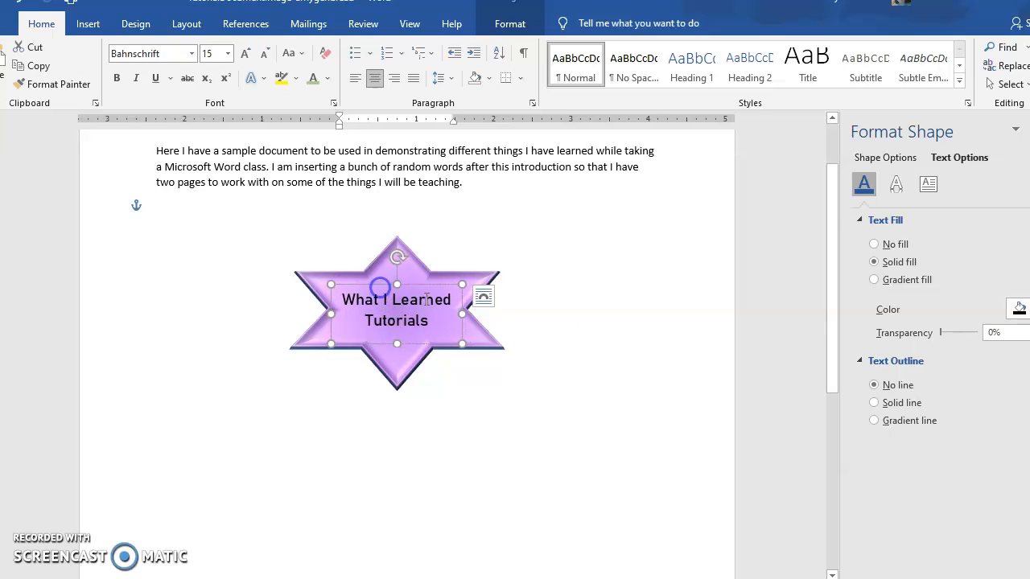
click(597, 304)
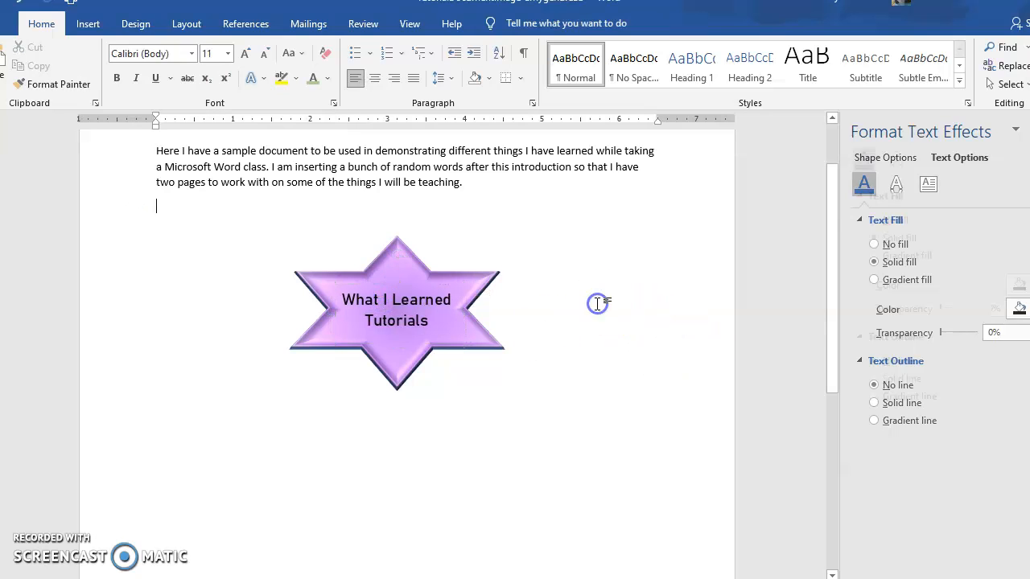
click(407, 270)
click(560, 278)
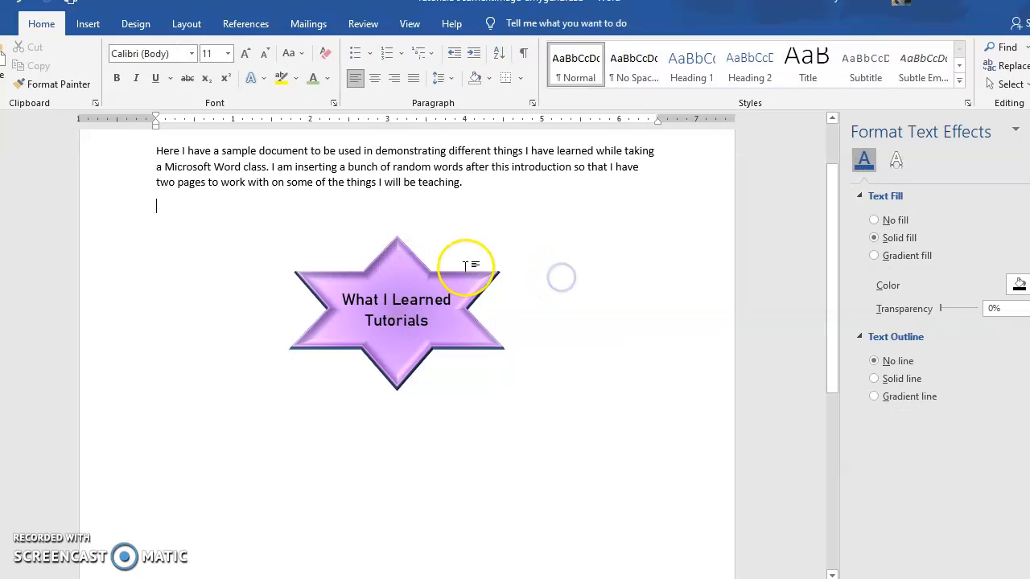
Duplicate the star below and to the right of the original, and move the title text box onto the copy.
click(397, 261)
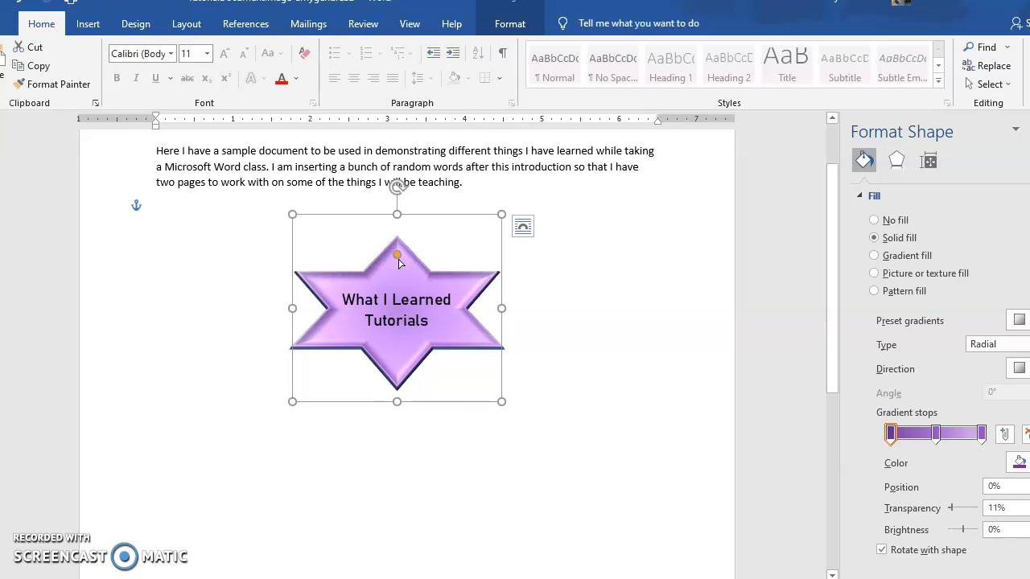
key(ctrl+v)
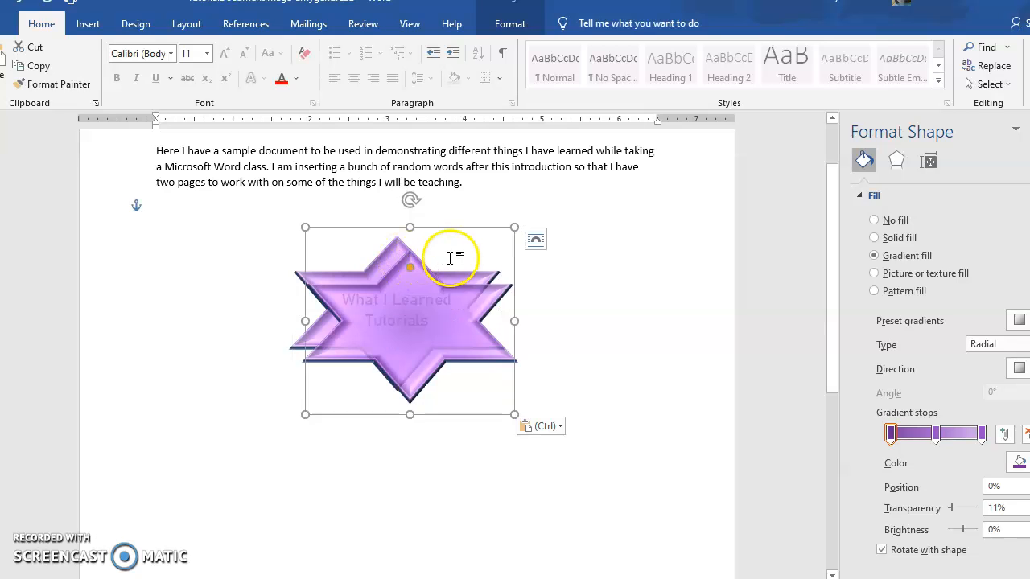
drag(425, 269, 573, 366)
click(406, 299)
drag(406, 286, 560, 389)
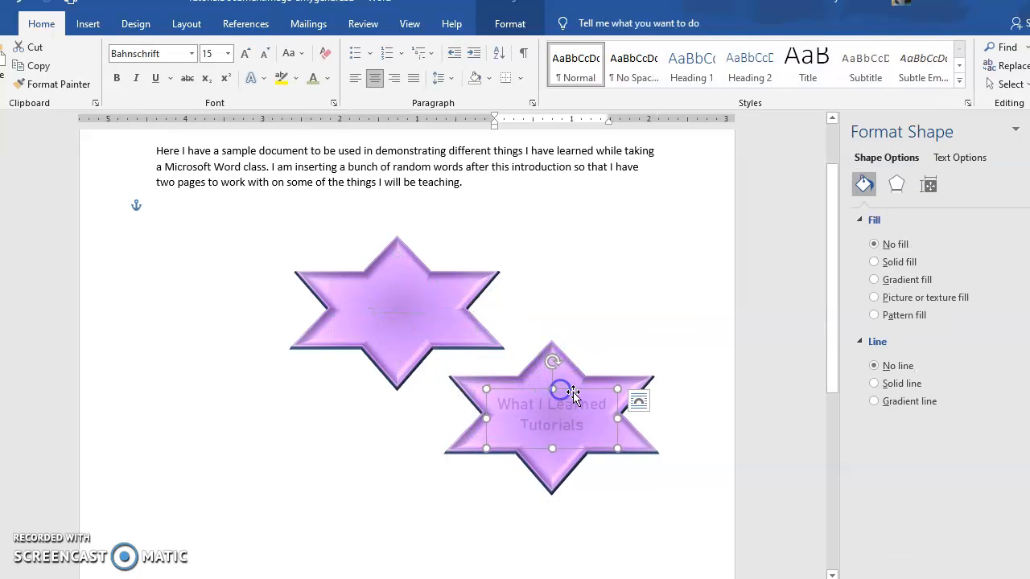
click(721, 340)
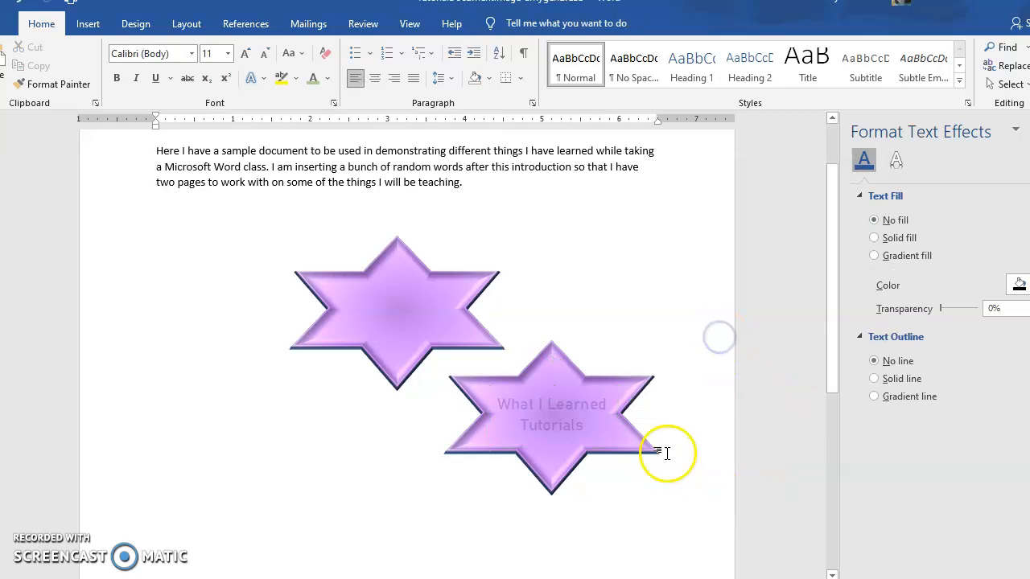
Try to apply bold and font size 12 in the empty paragraph below the introduction.
click(115, 77)
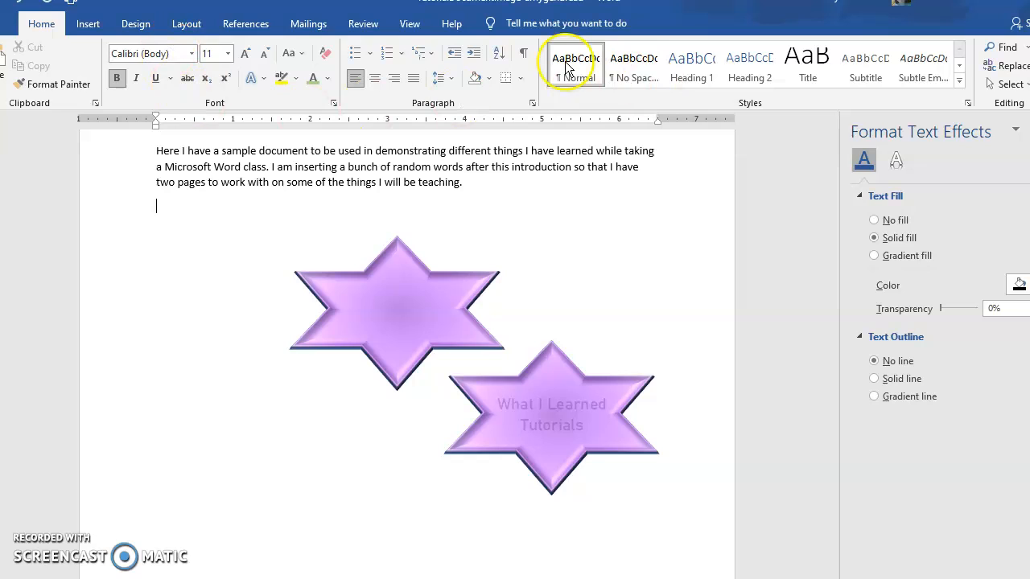
click(214, 53)
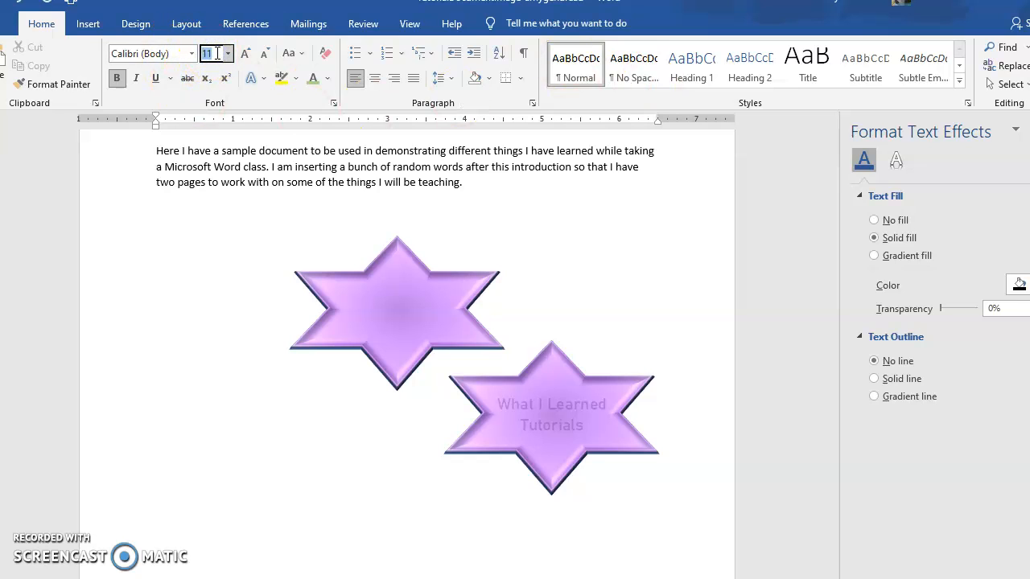
key(Return)
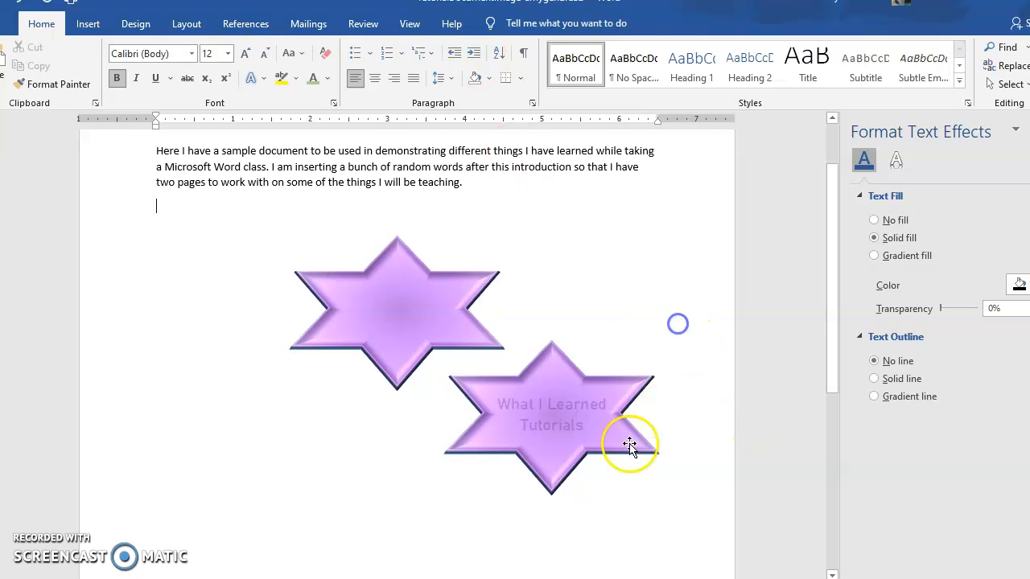
Separate the star copy from the title, moving the copy to the page's left side and the text box beside it.
click(595, 423)
click(556, 418)
mouse_move(582, 363)
mouse_down()
mouse_move(492, 424)
mouse_move(330, 413)
mouse_up()
click(570, 413)
drag(572, 393, 523, 429)
Raise the star copy's gradient transparency to about 38% at the first stop and 42% at the middle stop.
click(270, 441)
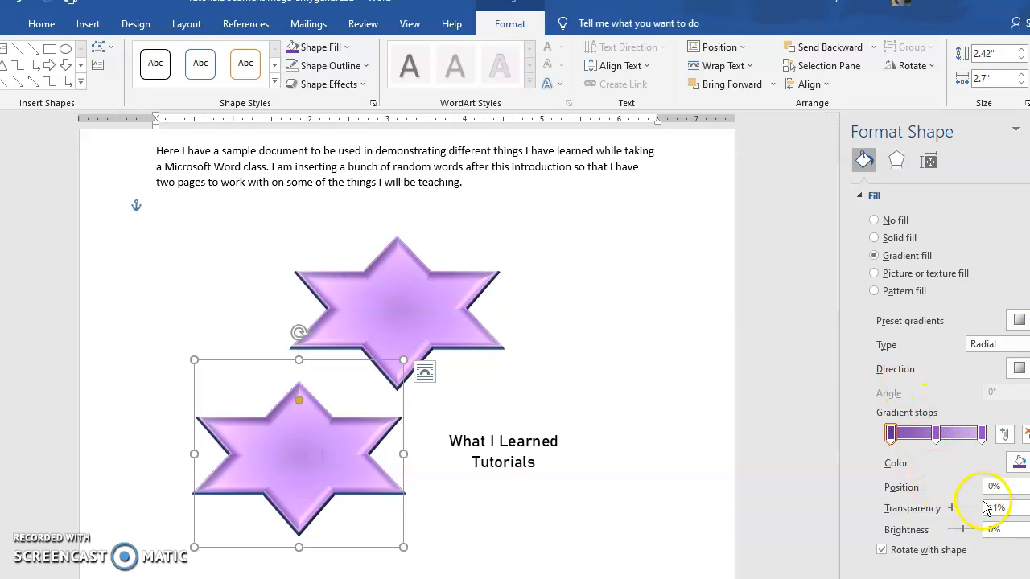
drag(953, 511, 962, 512)
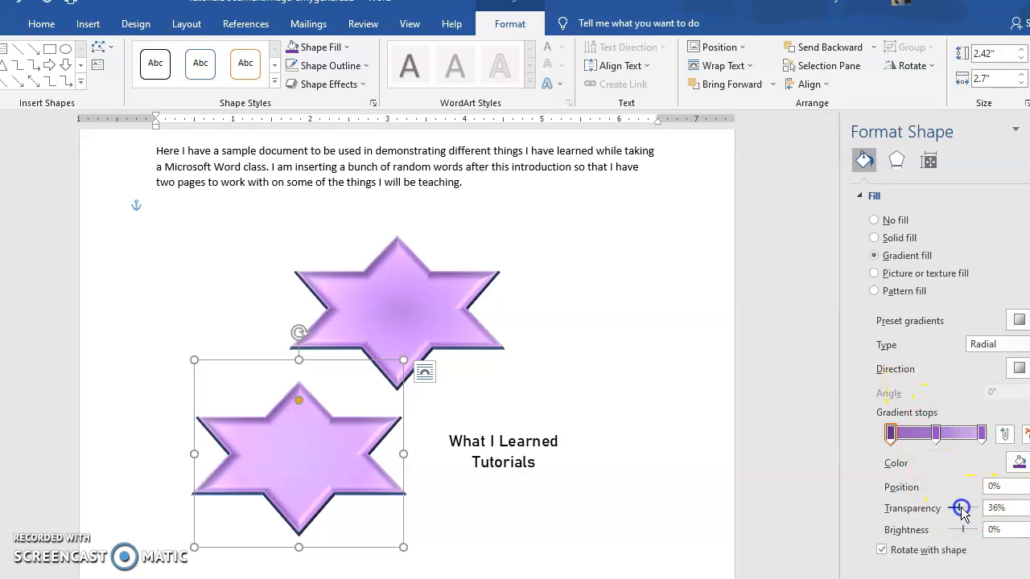
click(935, 434)
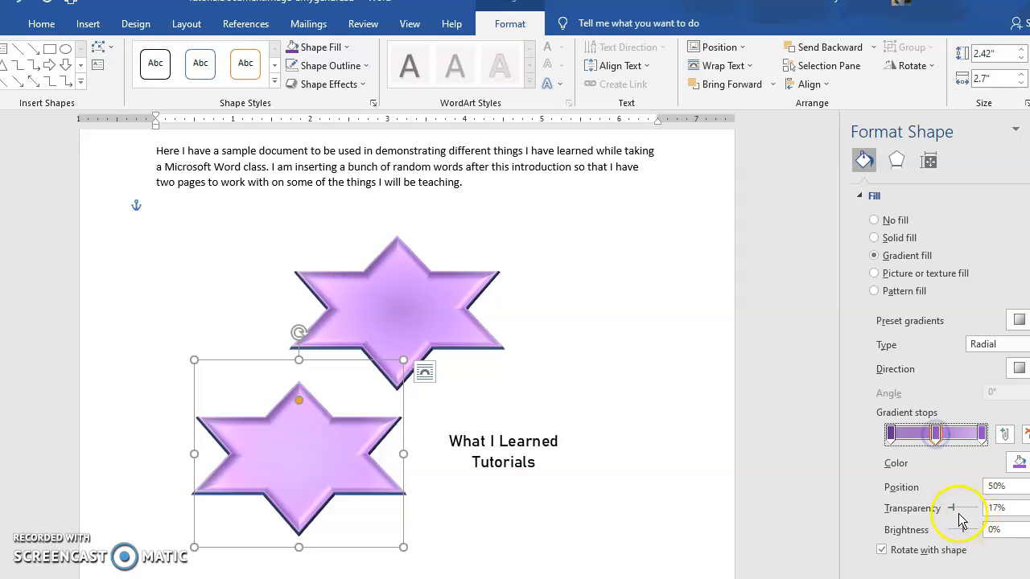
drag(954, 513, 962, 513)
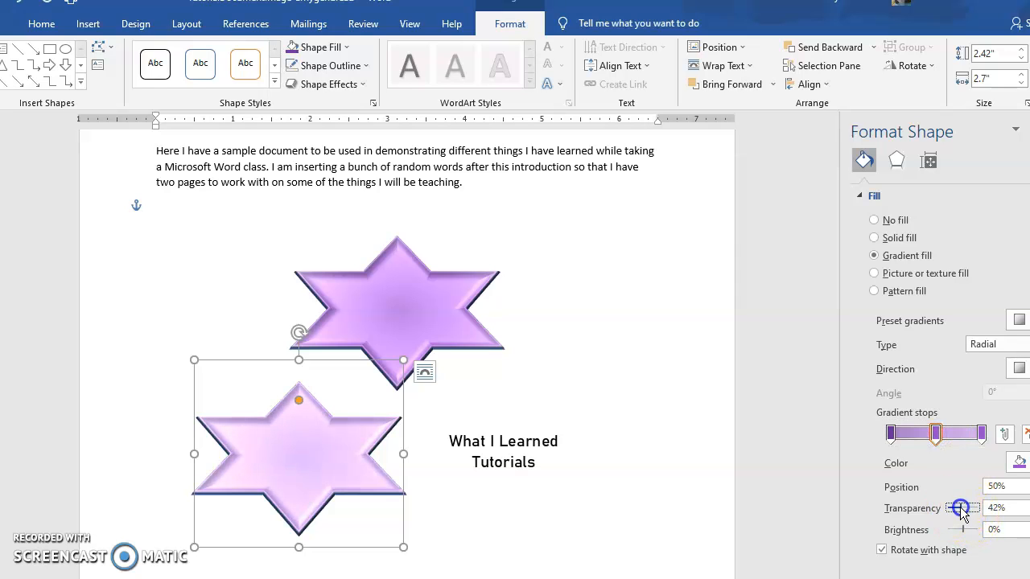
click(980, 434)
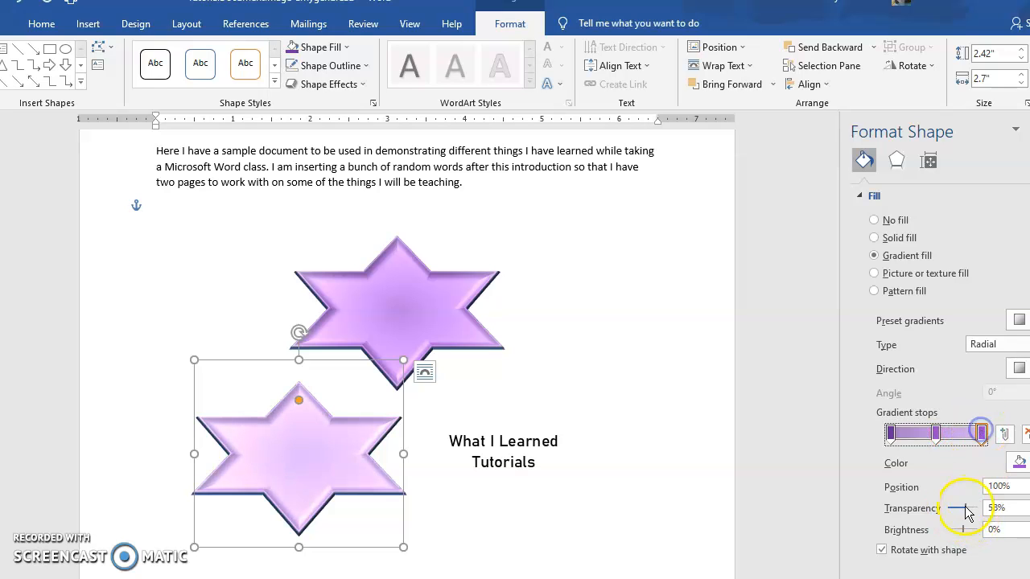
Place the lightened star over the title text, and move it off again toward the page's left margin.
click(531, 450)
click(326, 410)
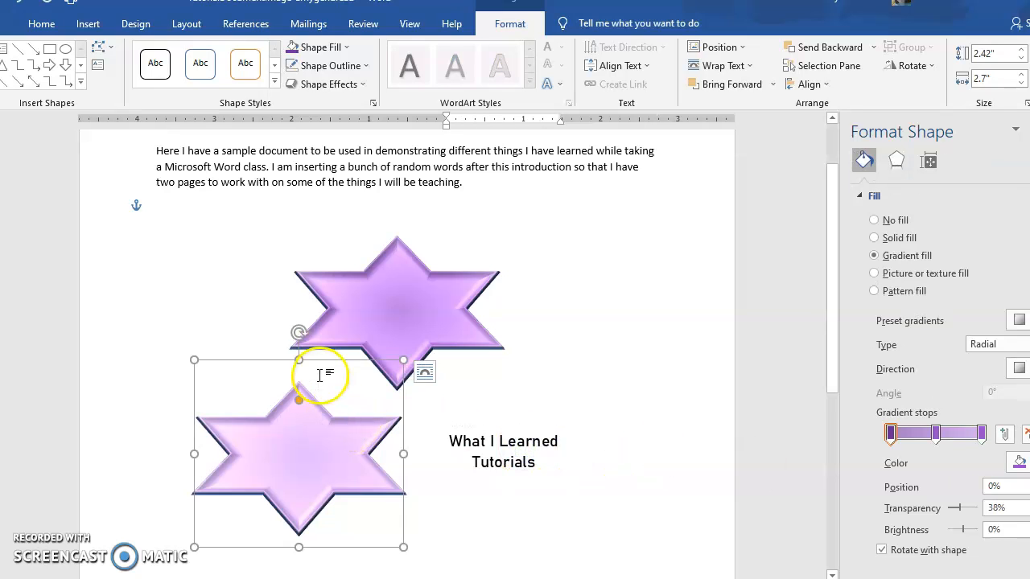
drag(319, 361, 525, 359)
click(667, 437)
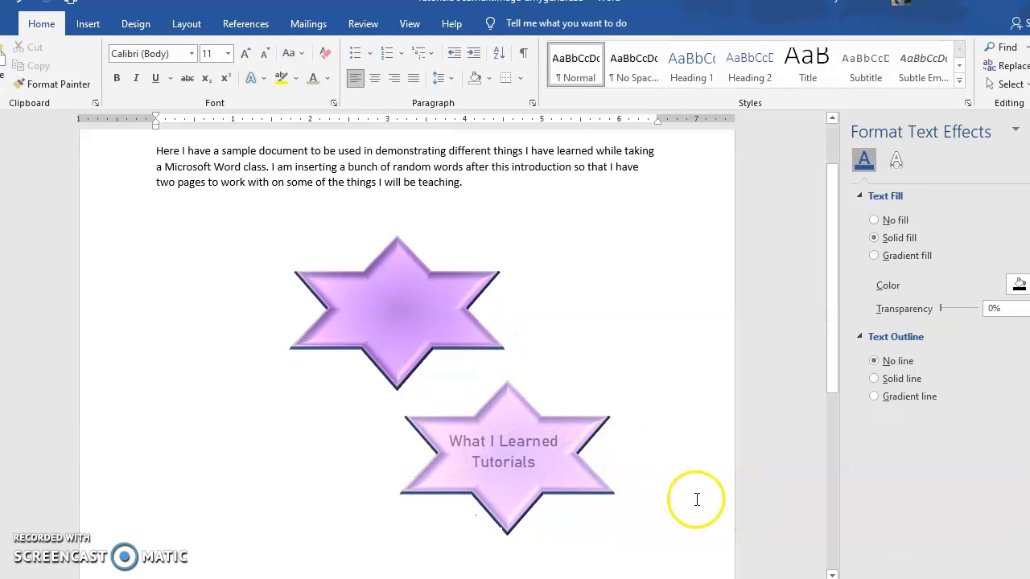
drag(518, 395, 238, 414)
Set the original darker star's layout to In Line with Text and remove it from below the introductory paragraph.
scroll(607, 464, up, 2)
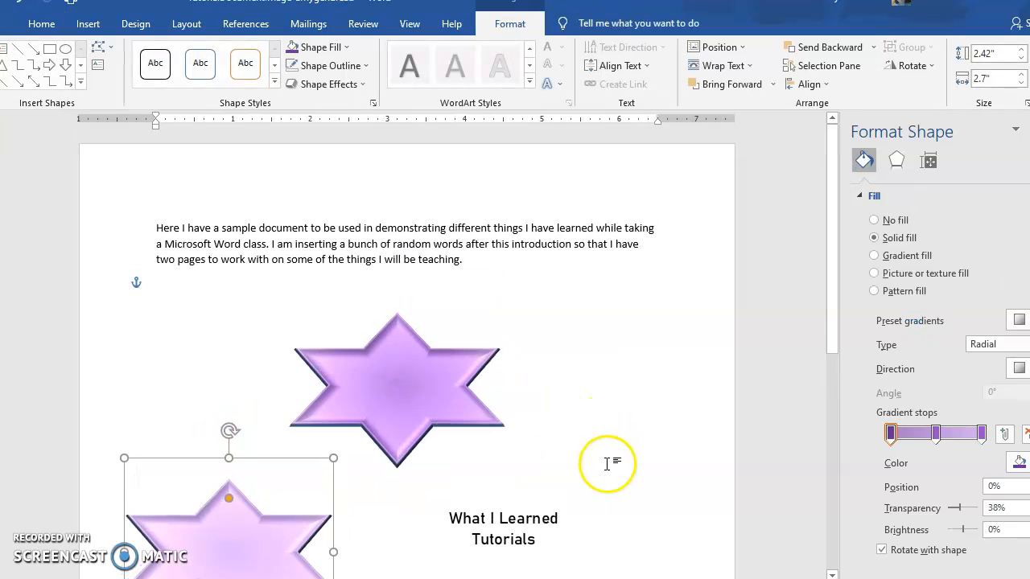
click(419, 344)
mouse_move(430, 295)
mouse_down()
mouse_move(368, 156)
mouse_move(382, 150)
mouse_move(423, 282)
mouse_up()
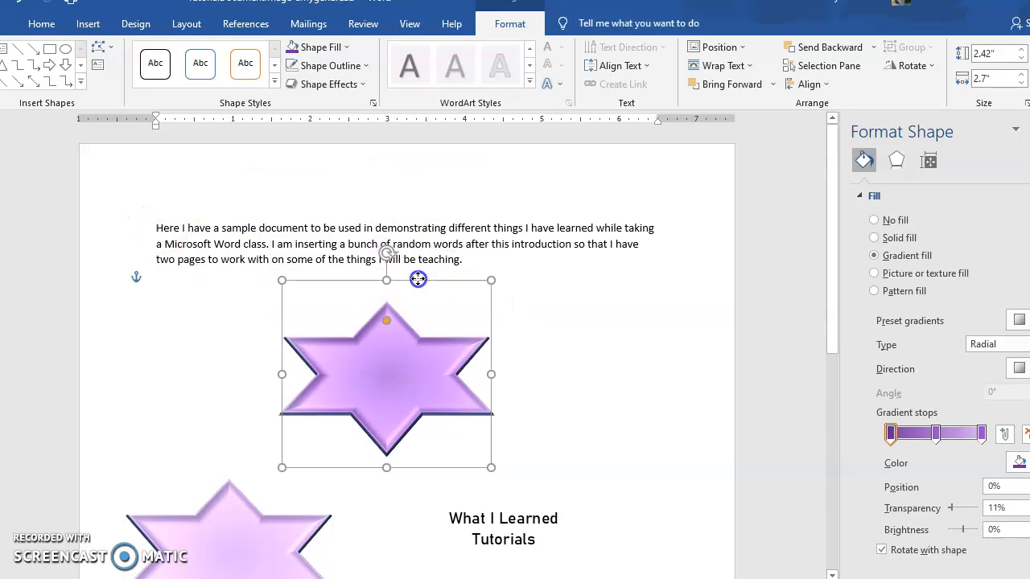
click(519, 298)
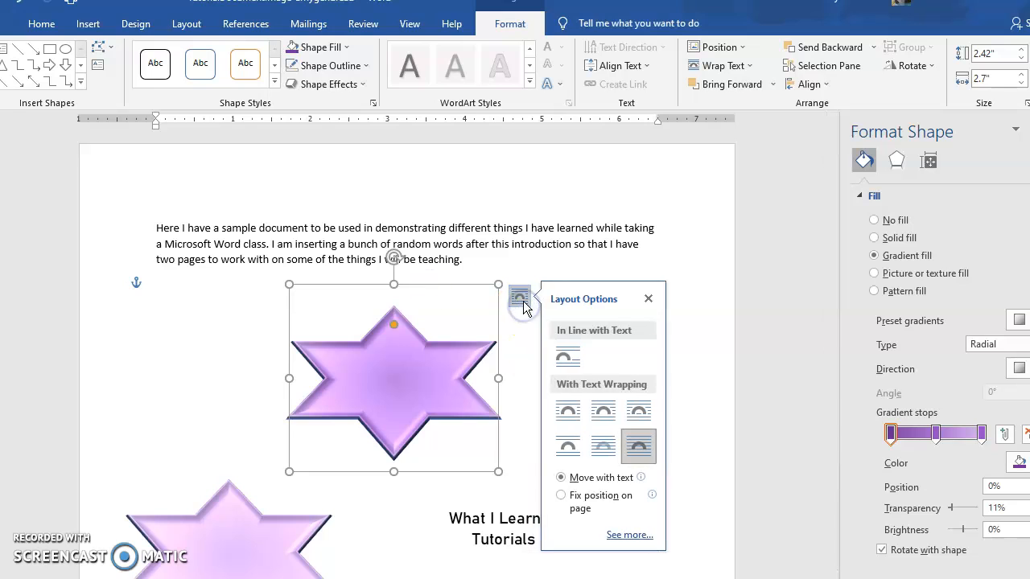
click(567, 356)
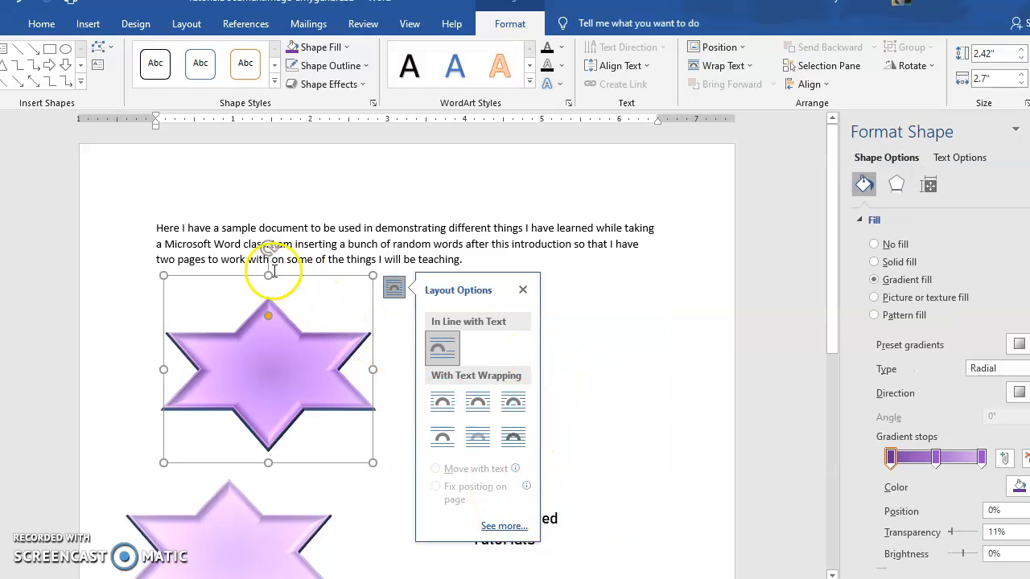
click(321, 276)
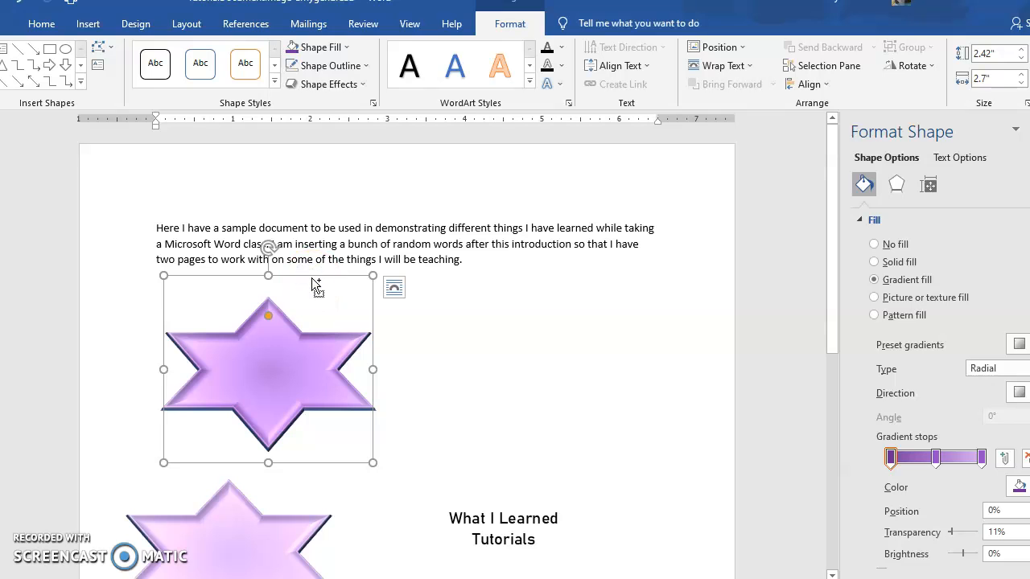
key(Delete)
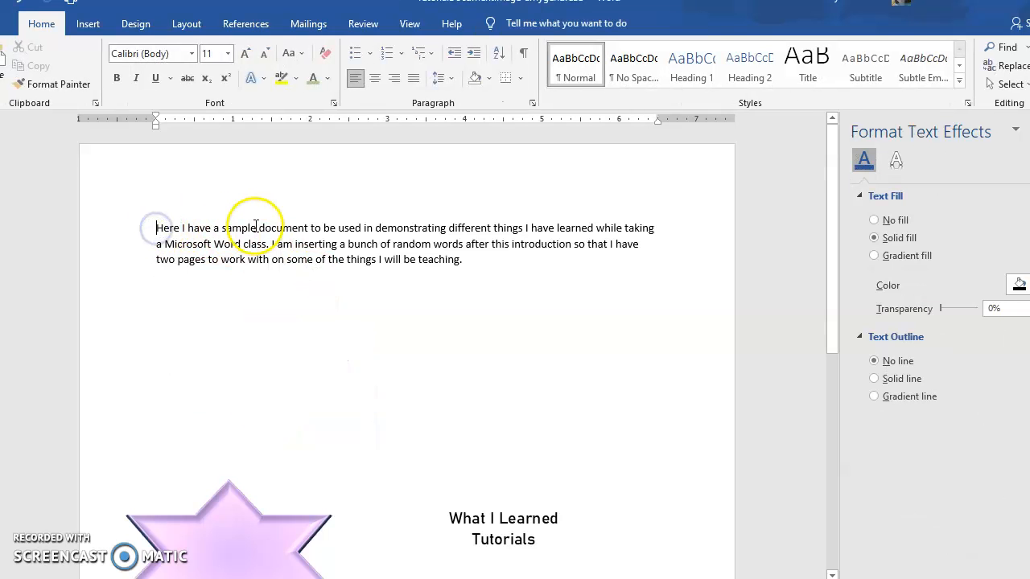
Paste the darker star at the start of the introductory paragraph and push the paragraph onto its own line below it.
key(ctrl+v)
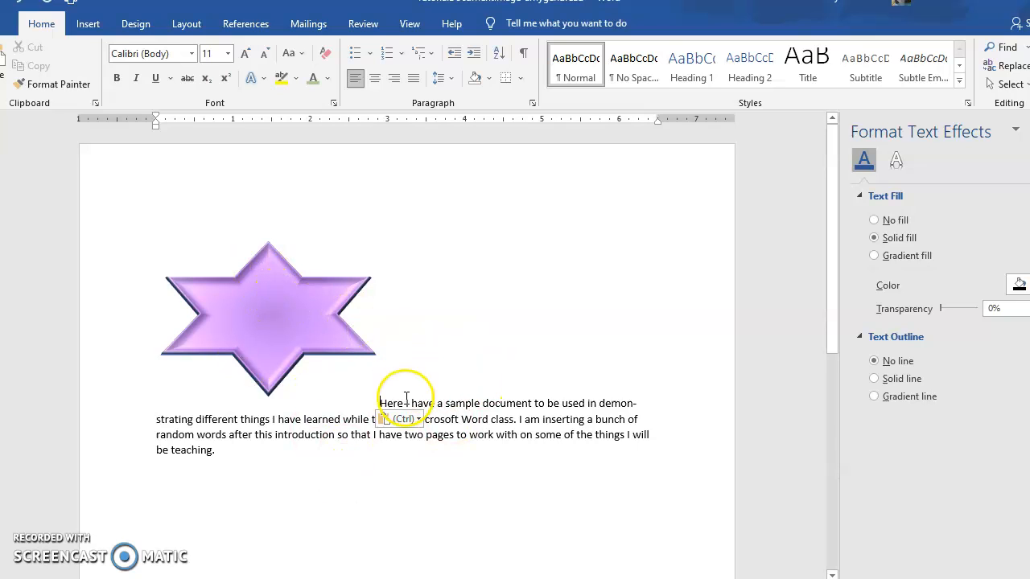
key(Return)
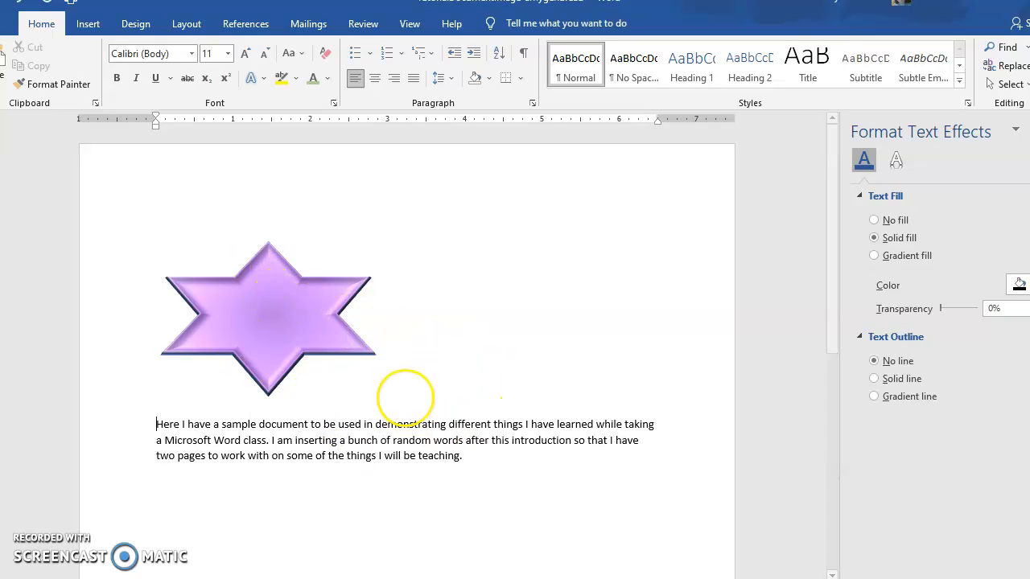
Set the pasted star's layout to In Front of Text and move it over the middle of the introductory paragraph.
click(321, 283)
click(393, 242)
click(338, 295)
click(393, 232)
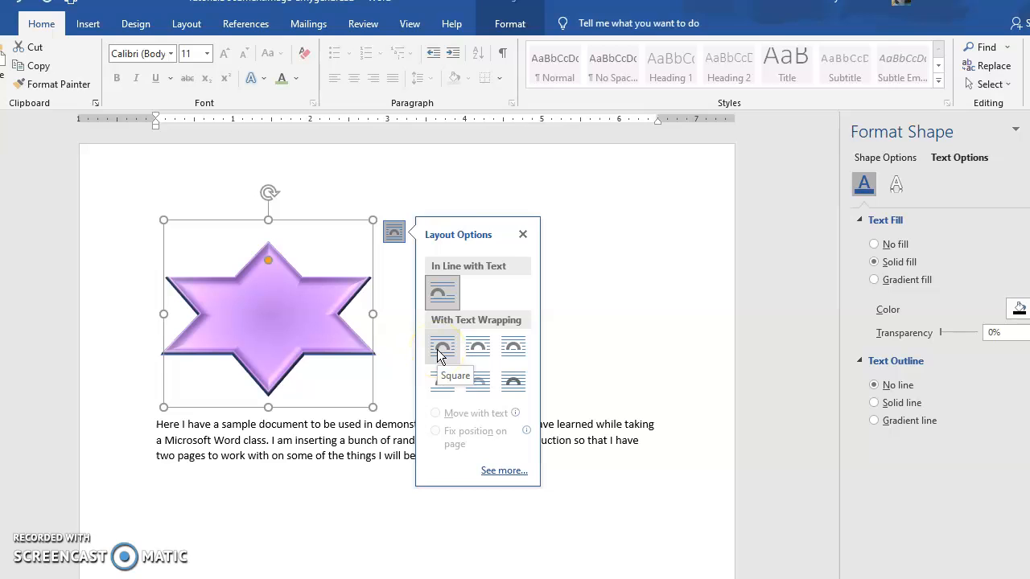
click(476, 360)
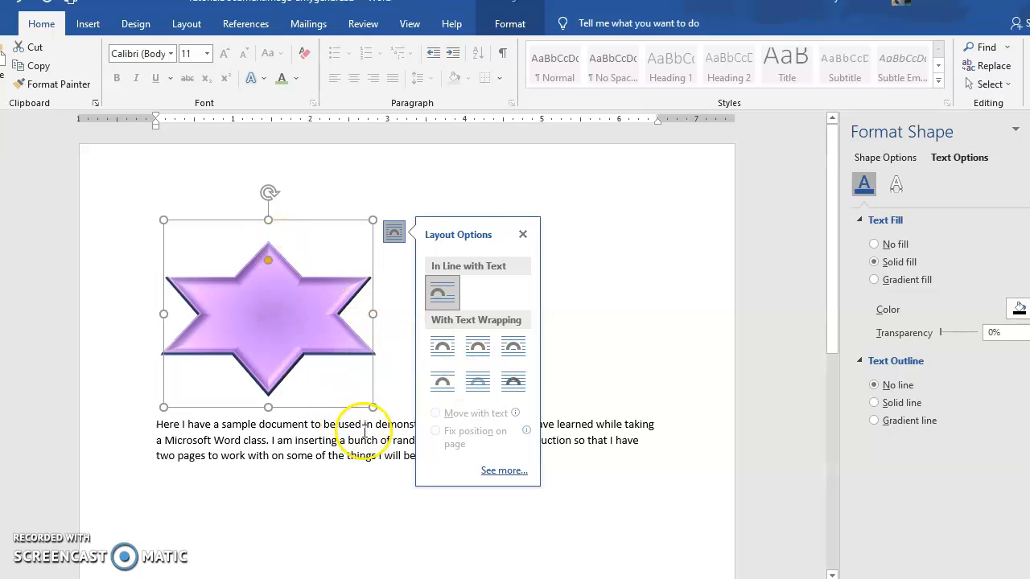
click(511, 384)
click(325, 223)
drag(325, 222, 448, 188)
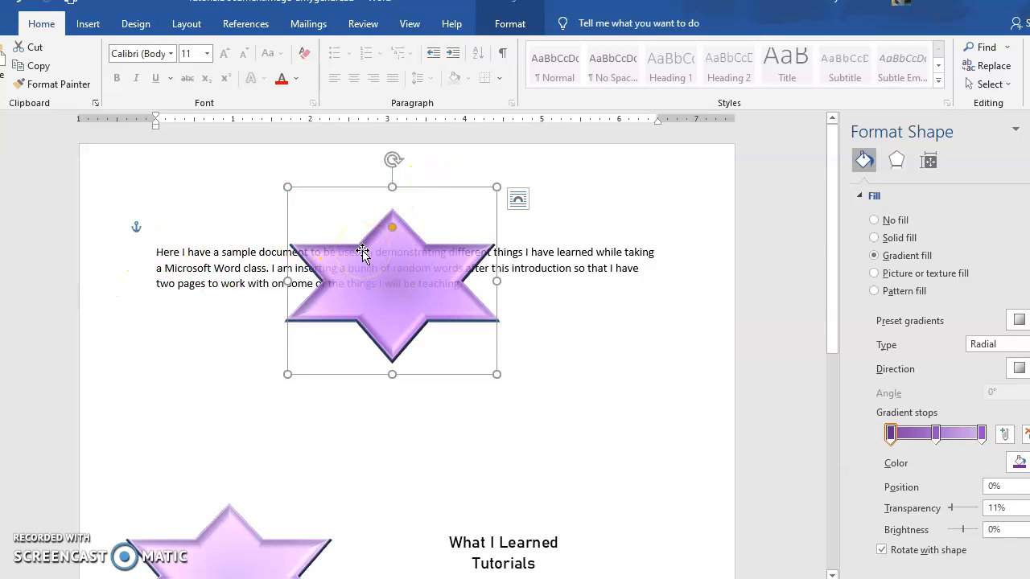
Change the darker star's text wrapping to Square so the introductory paragraph flows around it.
click(159, 229)
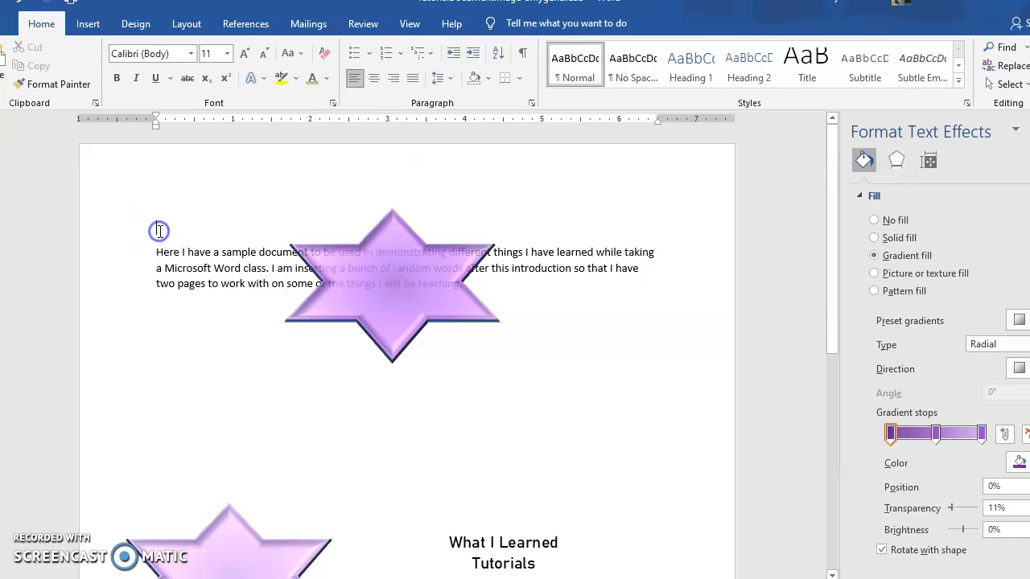
click(419, 230)
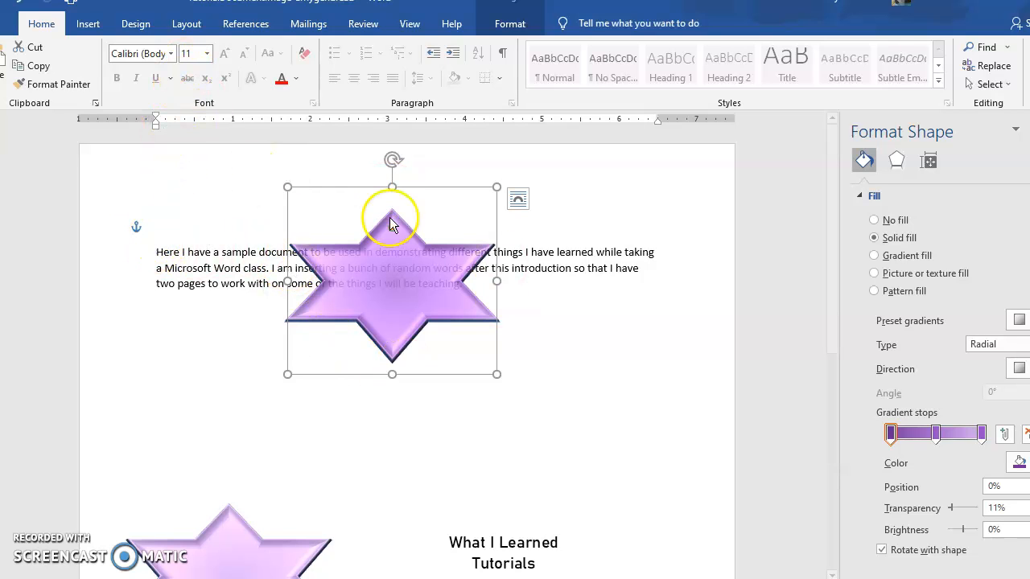
click(518, 198)
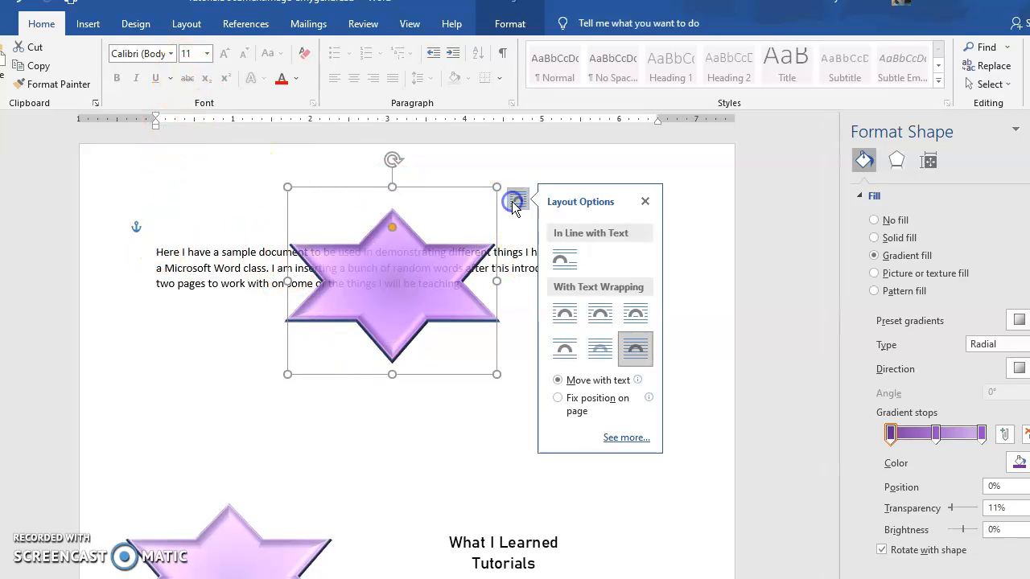
click(567, 317)
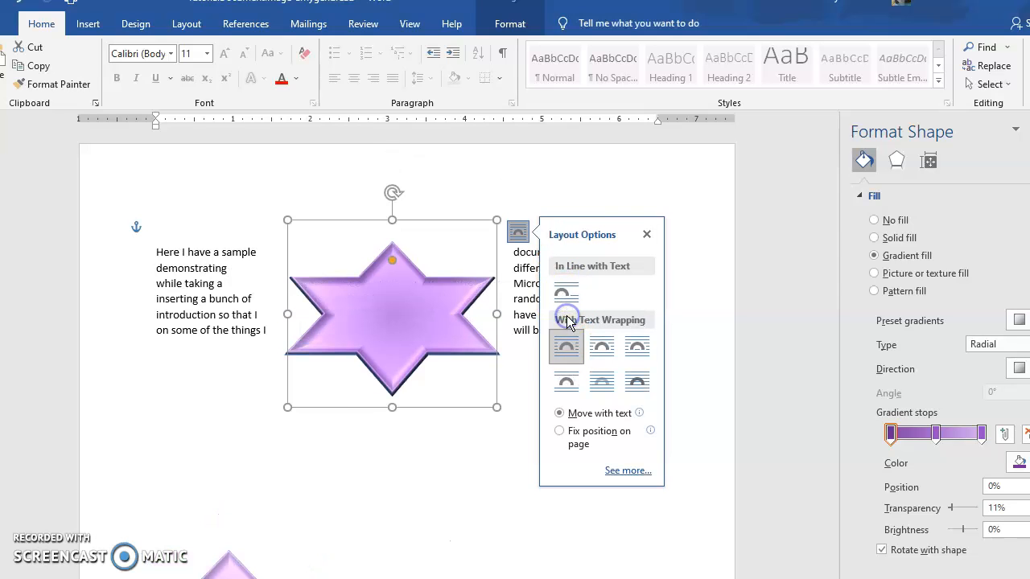
Return the darker star to In Line with Text layout and try to move it away from its line.
click(429, 221)
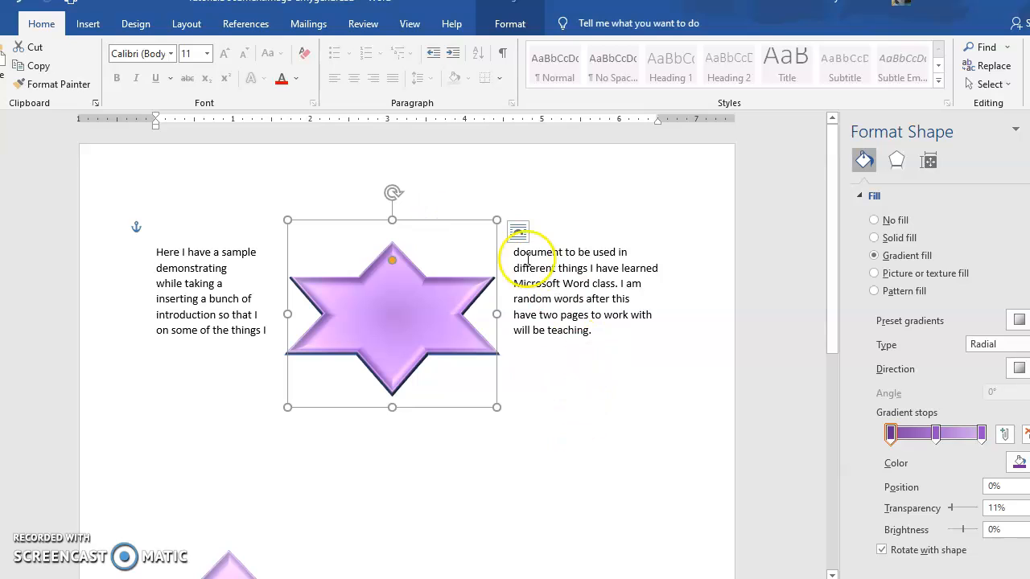
click(518, 233)
click(565, 293)
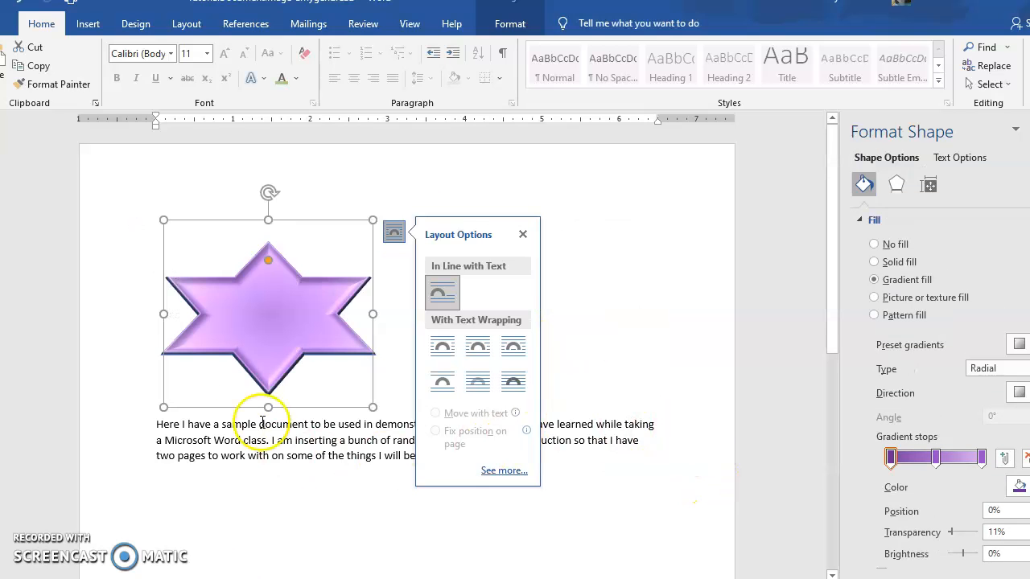
click(612, 290)
click(327, 299)
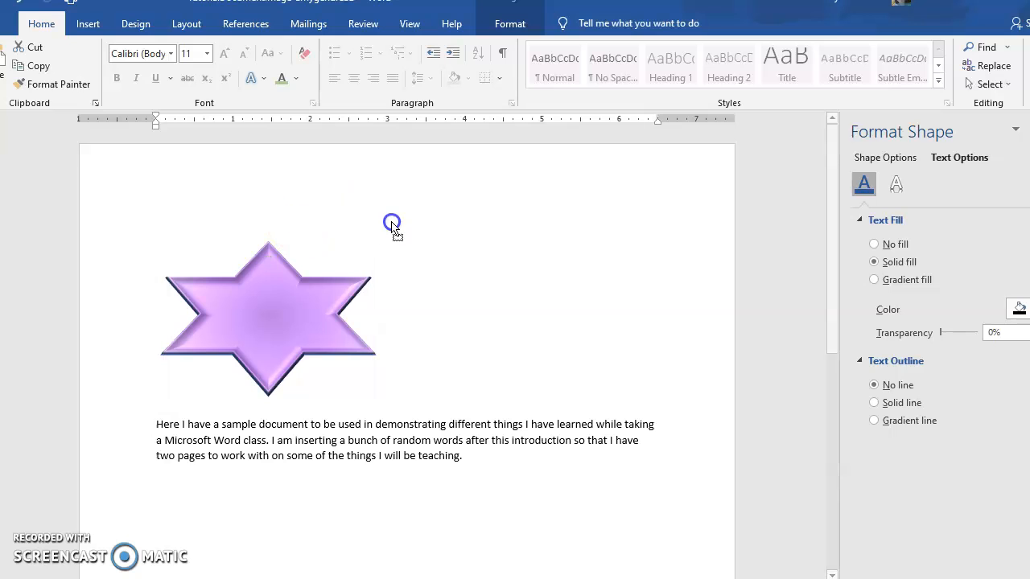
click(469, 356)
Move the "What I Learned Tutorials" text box to just below the introductory paragraph.
scroll(482, 349, down, 4)
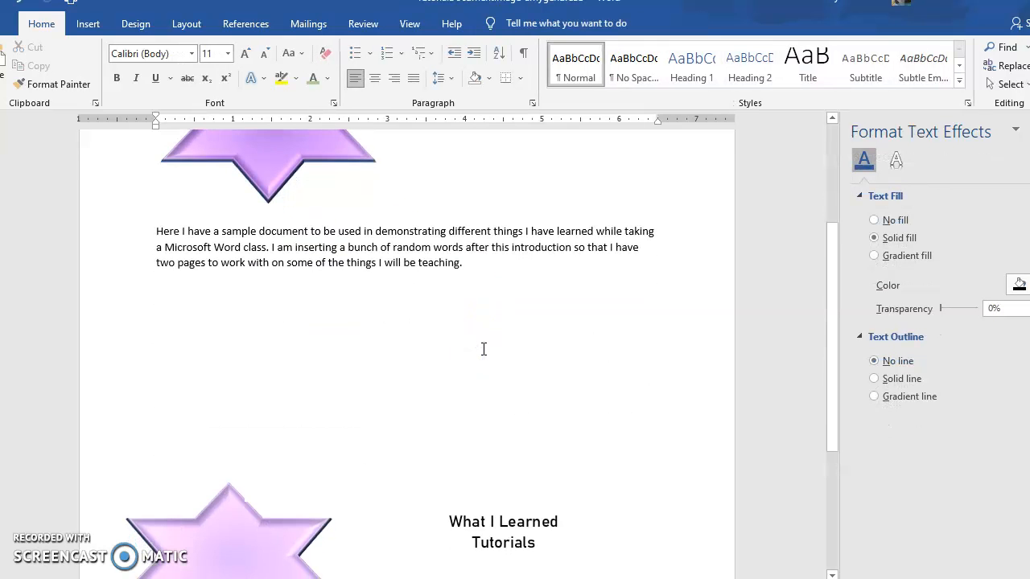
scroll(482, 367, down, 3)
scroll(489, 402, up, 4)
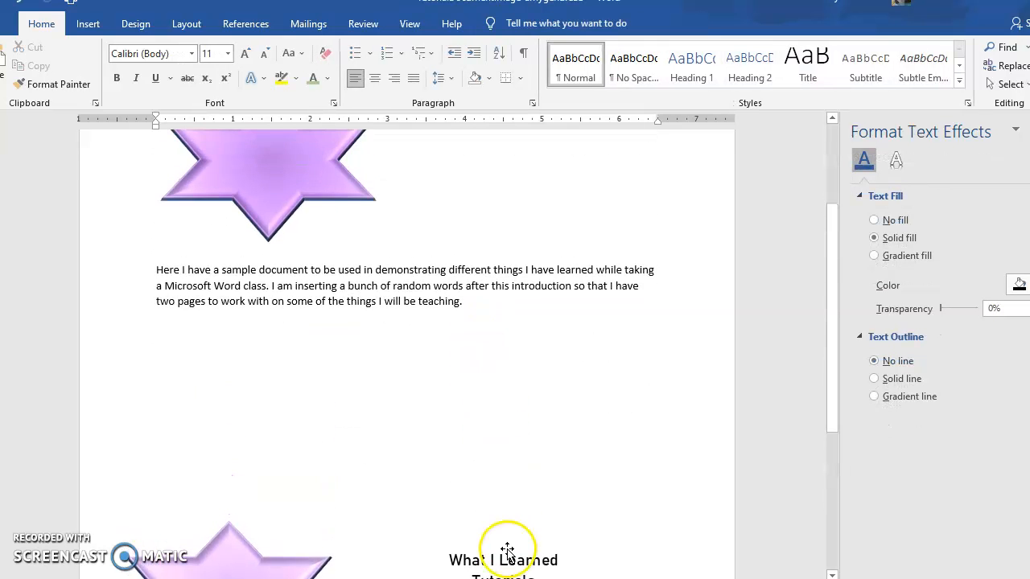
scroll(506, 535, down, 2)
click(499, 483)
drag(519, 473, 386, 337)
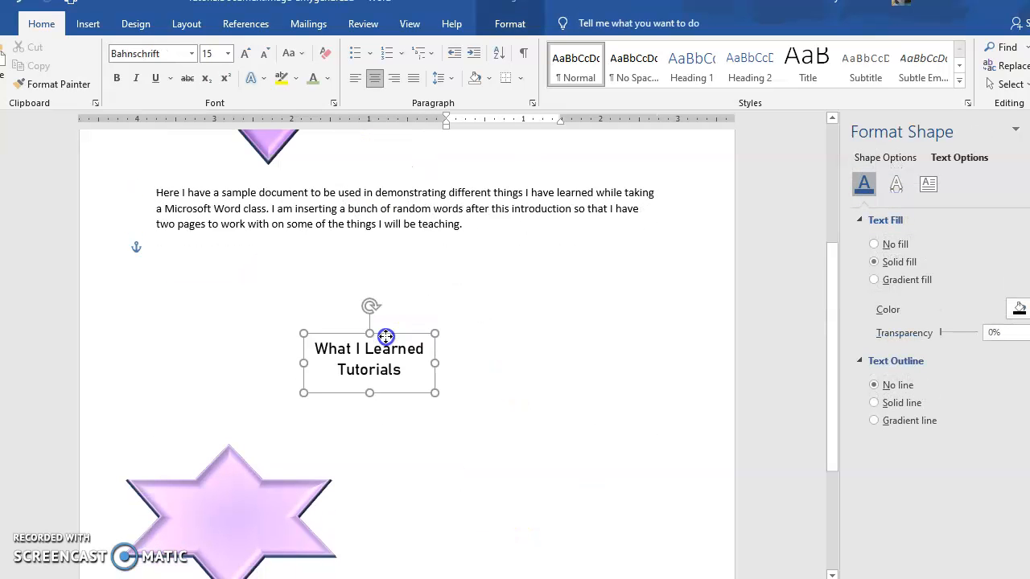
scroll(483, 290, up, 3)
drag(404, 494, 381, 435)
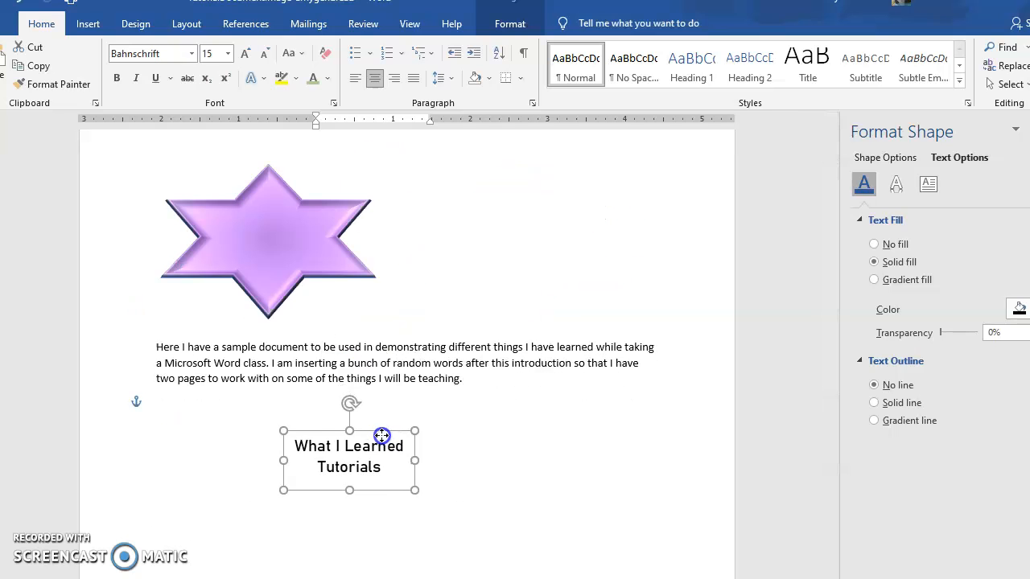
Set the layout of the darker star above the introductory paragraph to In Front of Text.
click(261, 189)
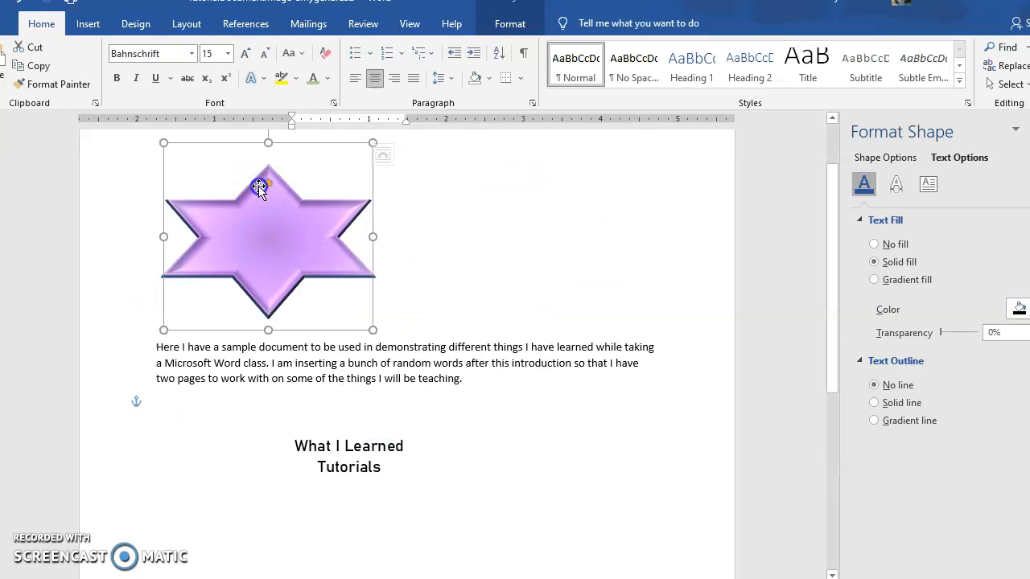
click(391, 163)
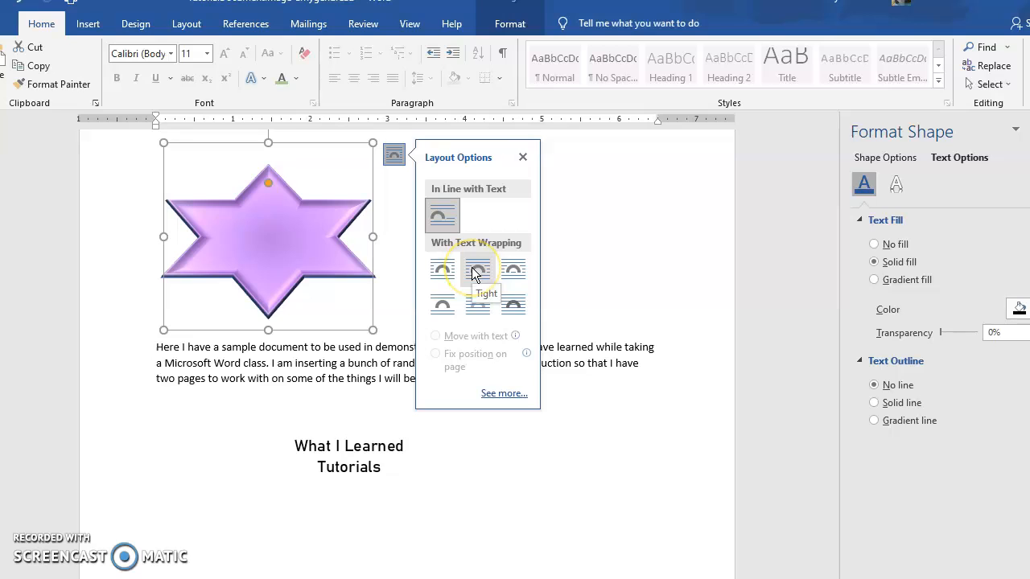
click(503, 272)
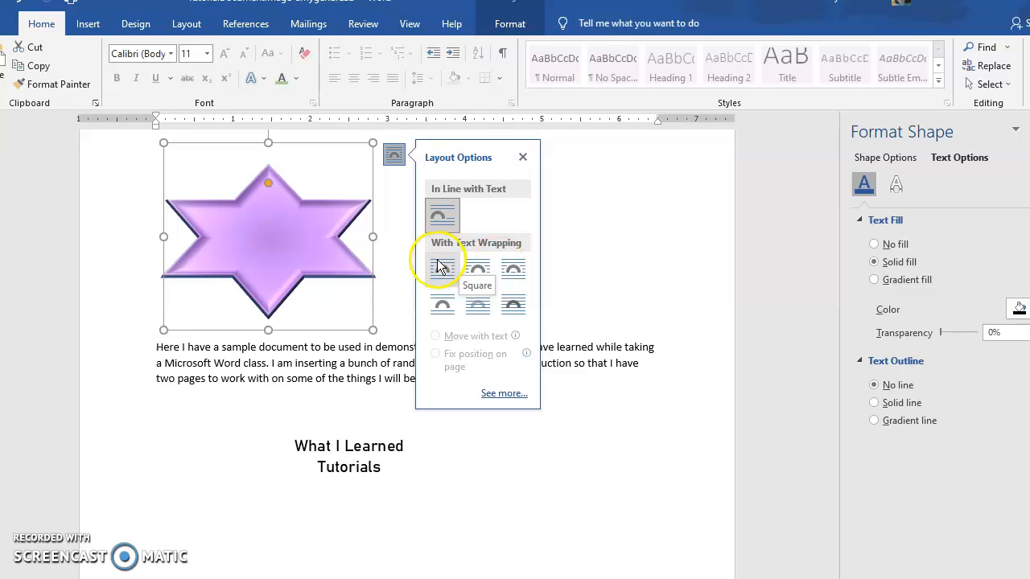
click(522, 308)
scroll(338, 380, up, 2)
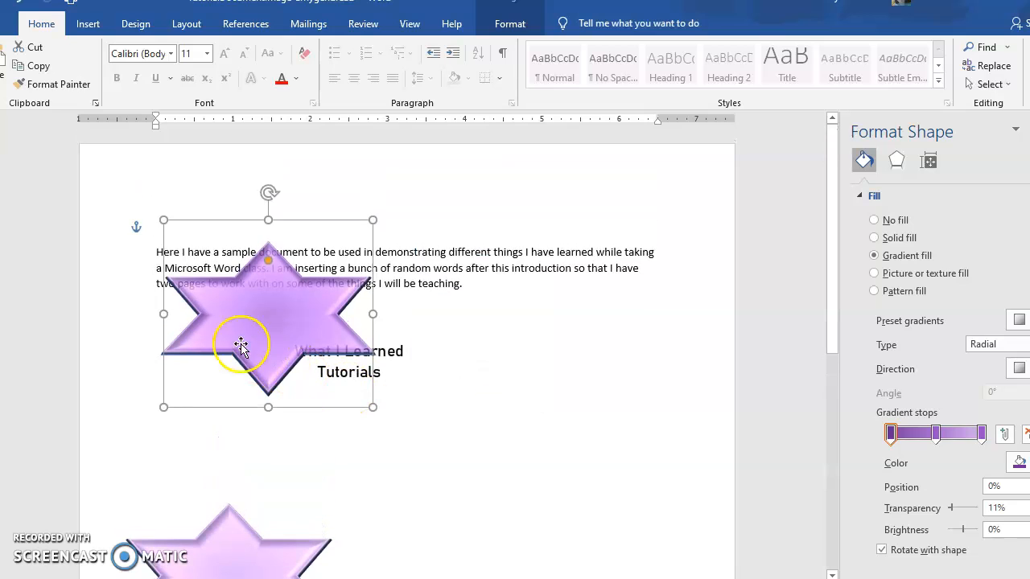
Insert three blank lines before the introductory paragraph and move the darker star into the space, centred above the text.
click(160, 255)
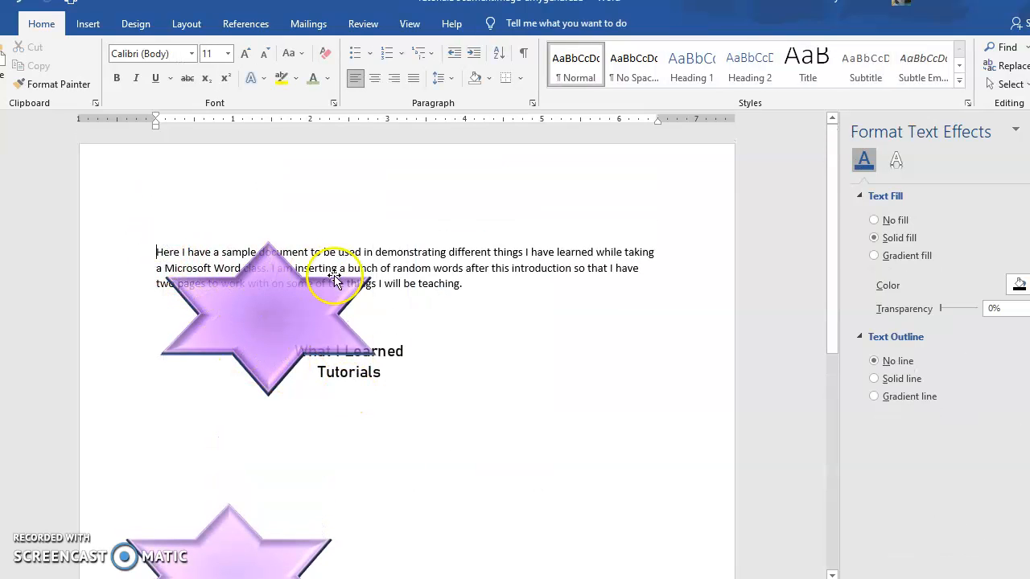
key(Return)
key(Return)
key(Return)
drag(328, 288, 465, 208)
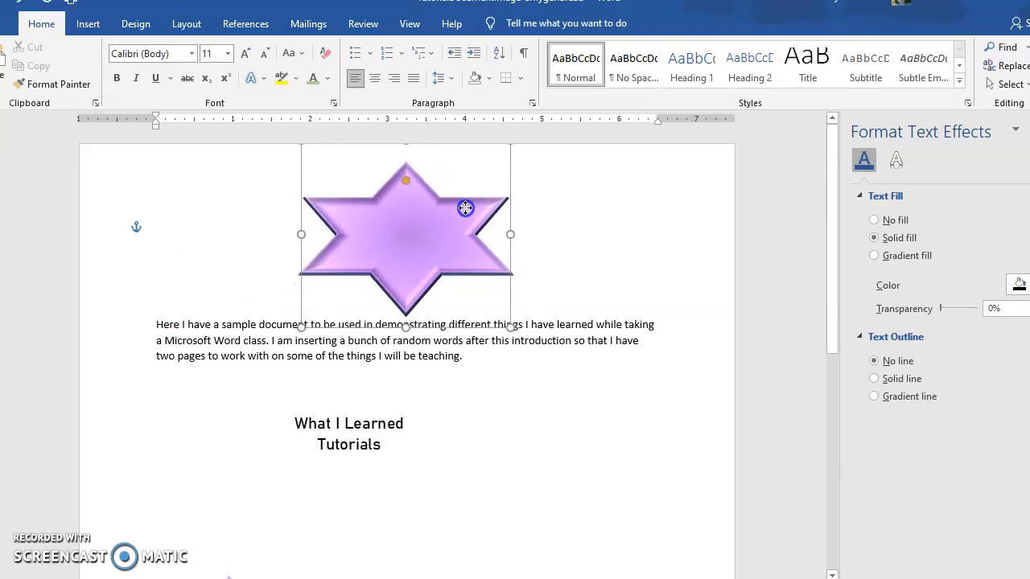
Move the "What I Learned Tutorials" text box onto the centre of the darker star at the top of the page.
click(375, 432)
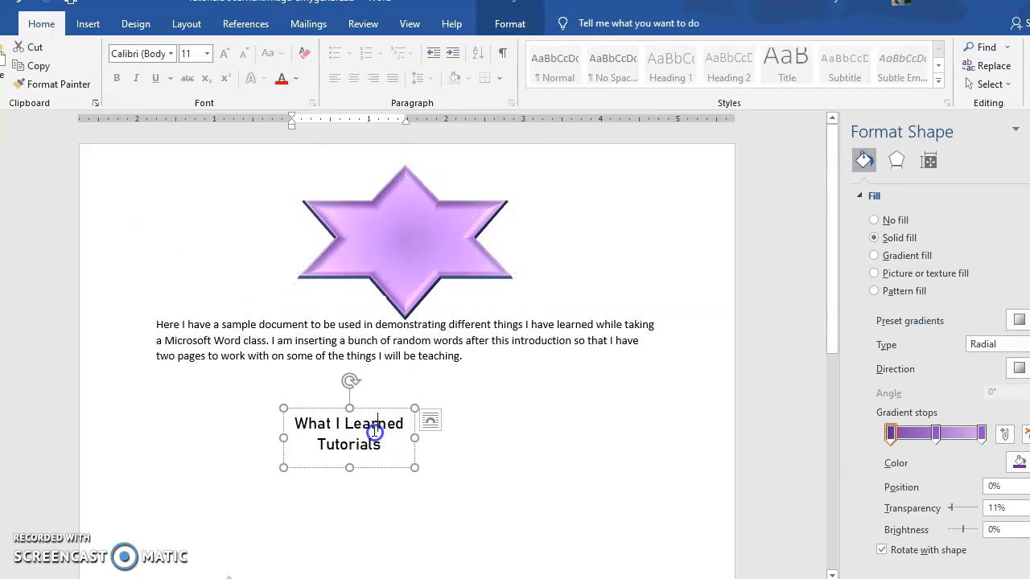
click(361, 409)
drag(361, 409, 424, 201)
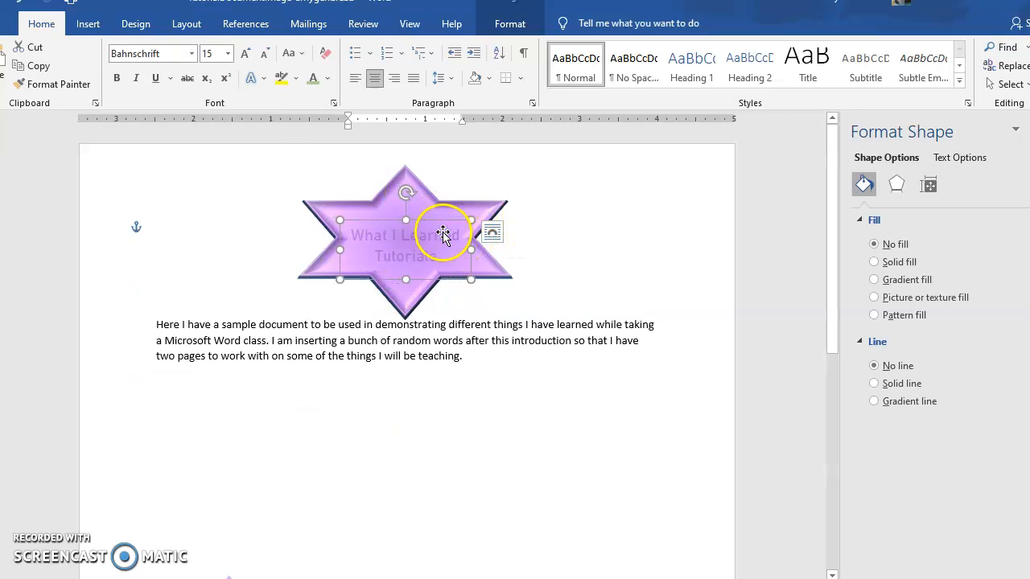
Set the darker star's layout to Behind Text so the title sits in front of it.
click(423, 184)
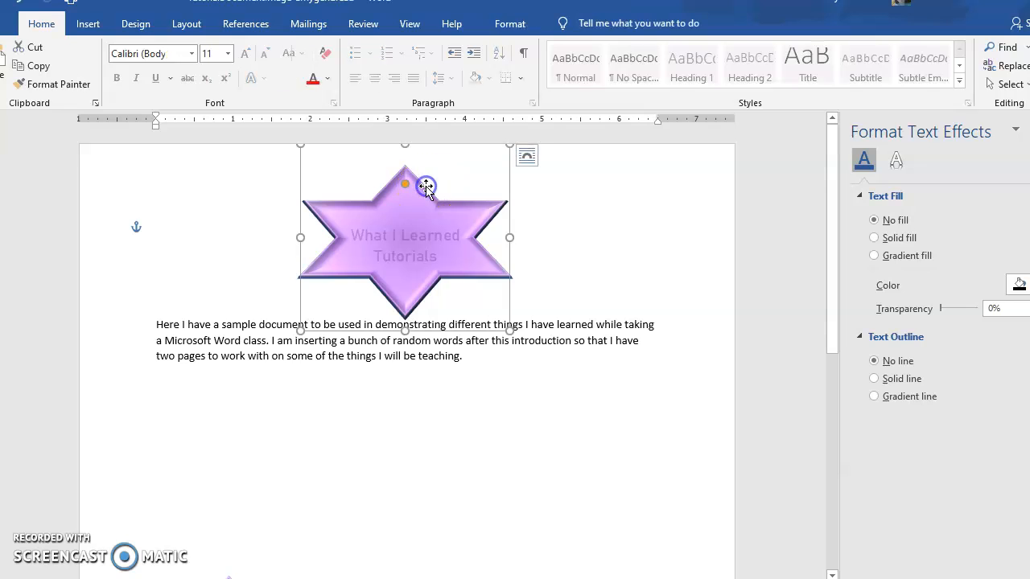
click(528, 156)
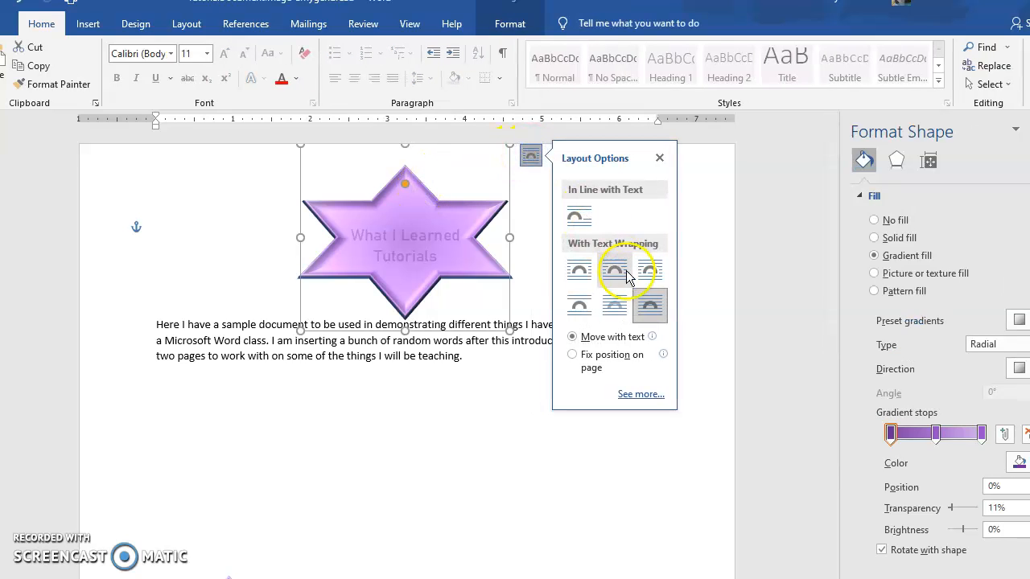
click(614, 306)
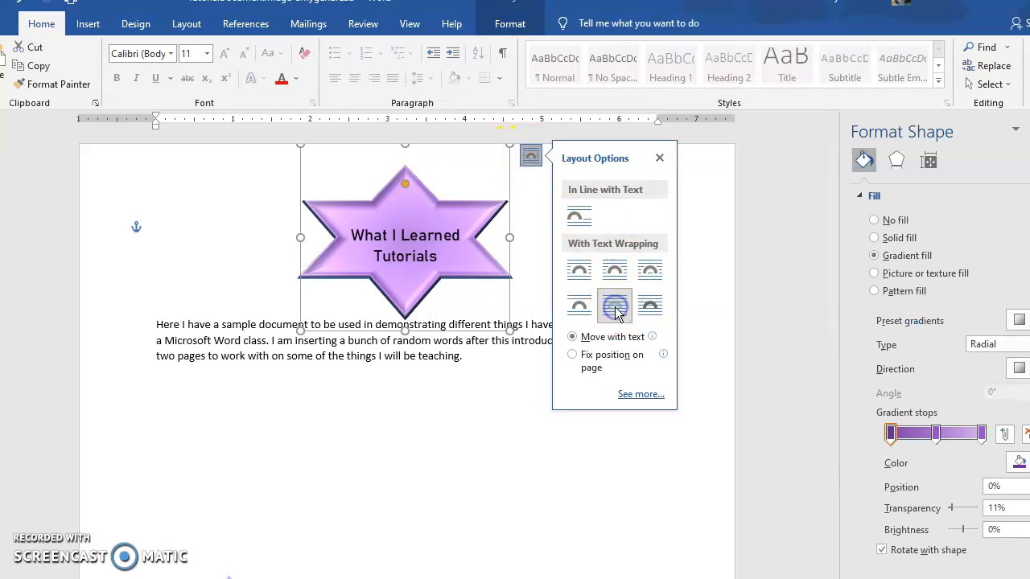
click(711, 250)
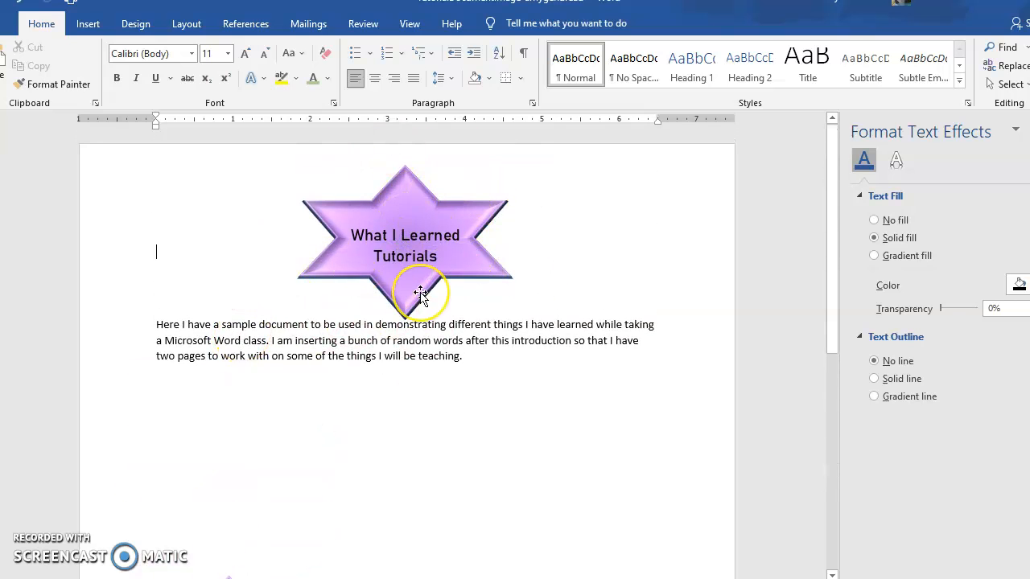
Try a green marble texture fill on the "What I Learned Tutorials" text box and undo it.
click(433, 242)
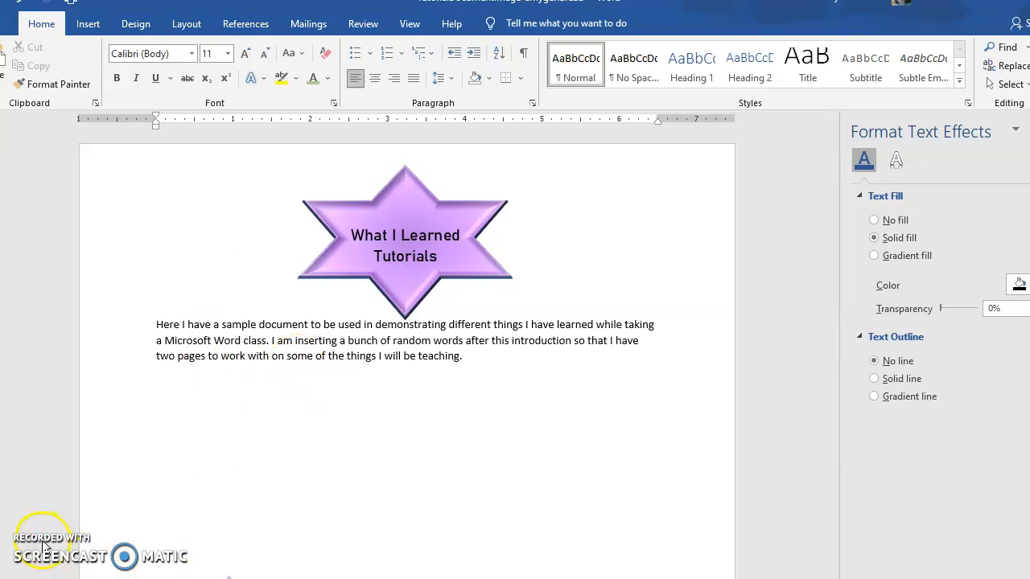
click(442, 172)
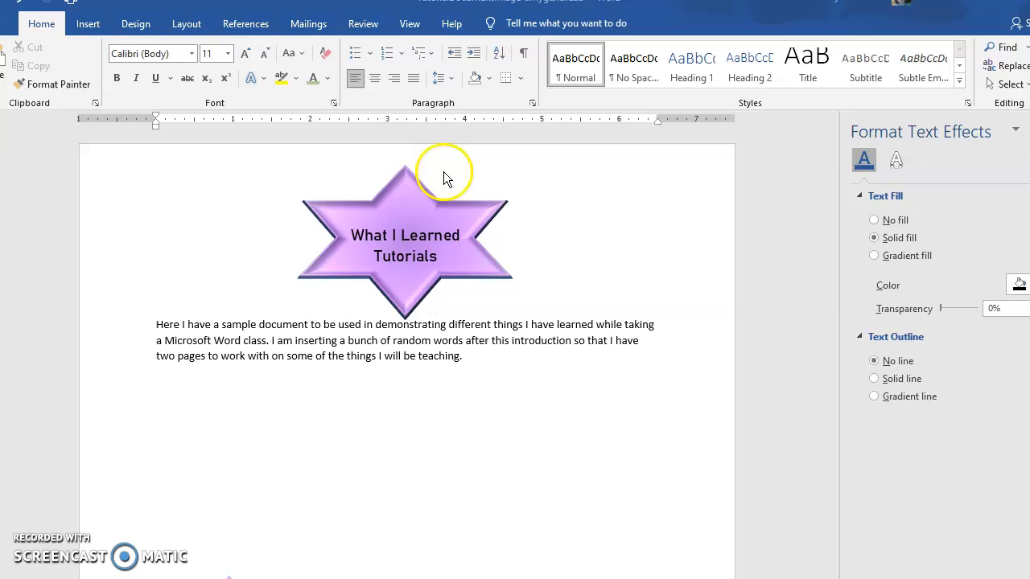
click(408, 204)
click(414, 228)
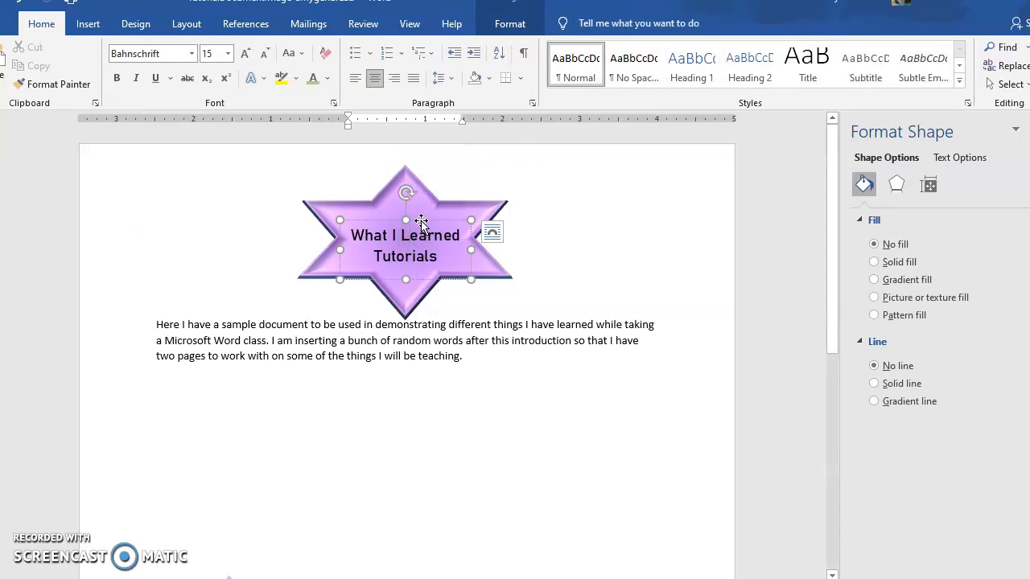
double_click(422, 220)
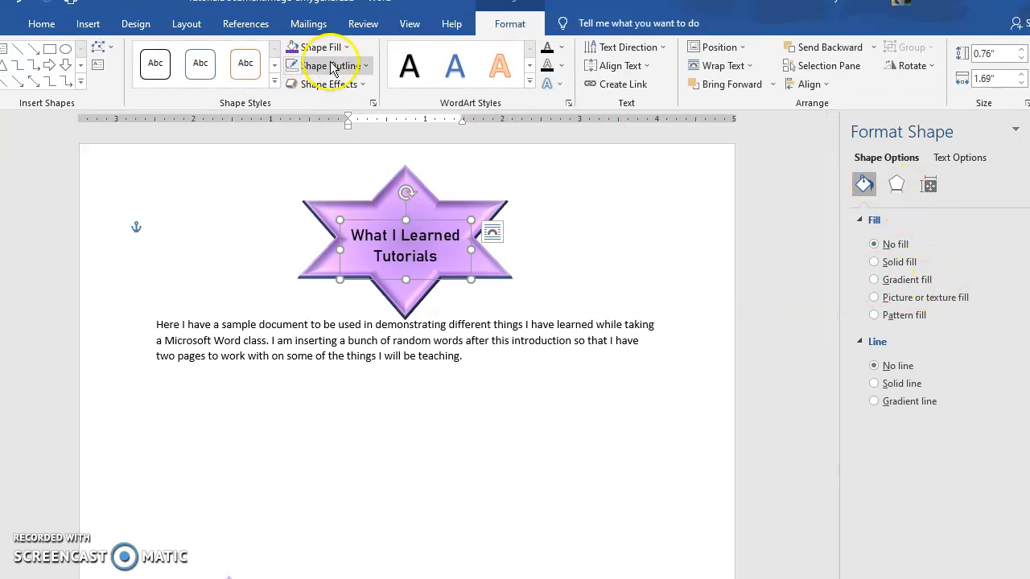
click(367, 65)
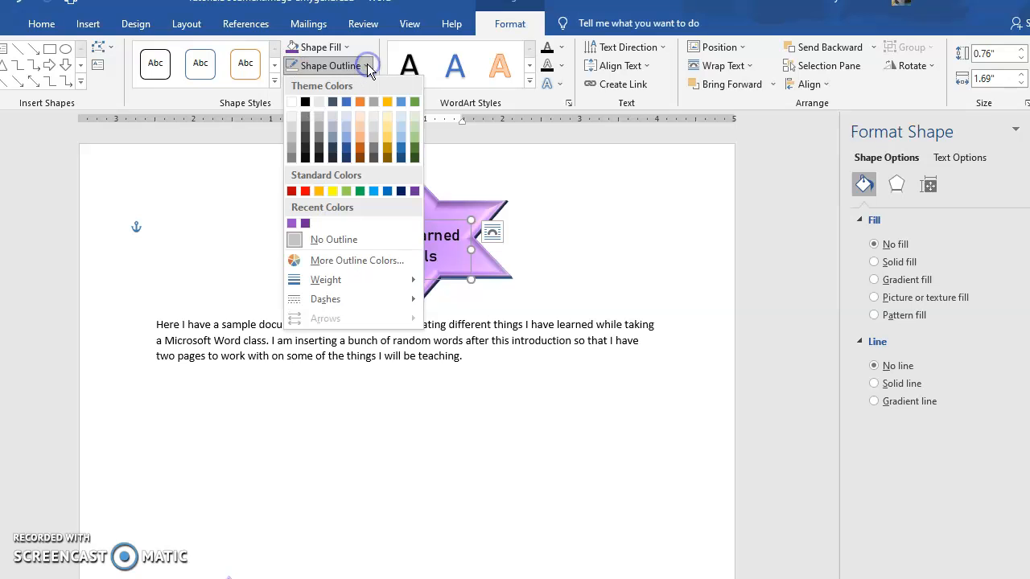
click(344, 48)
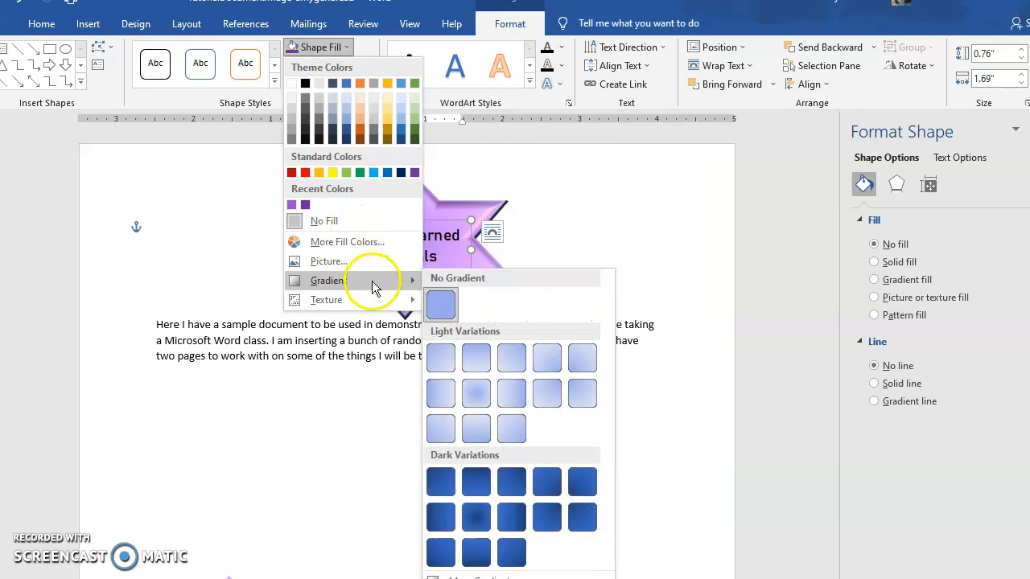
mouse_move(375, 303)
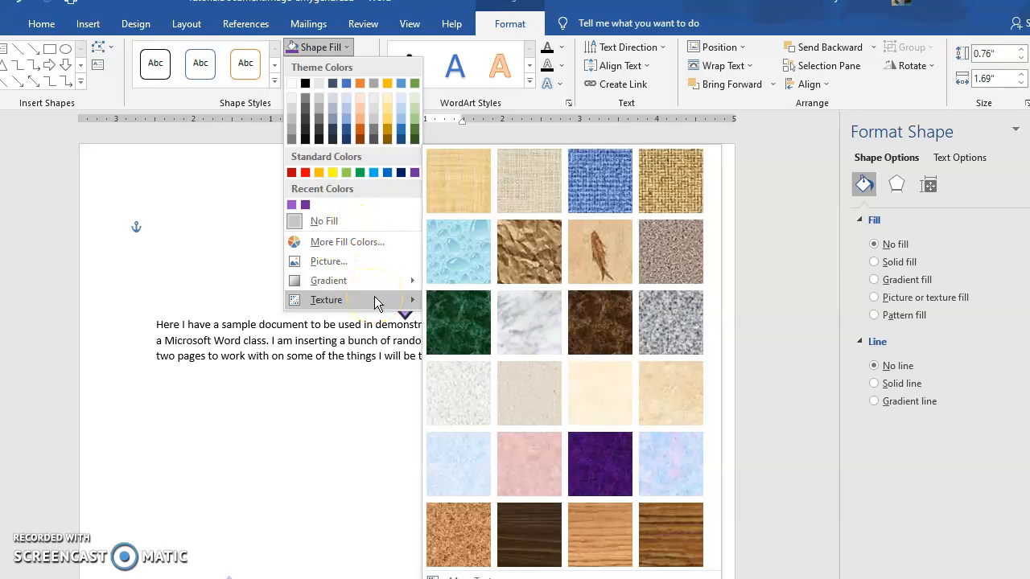
click(458, 320)
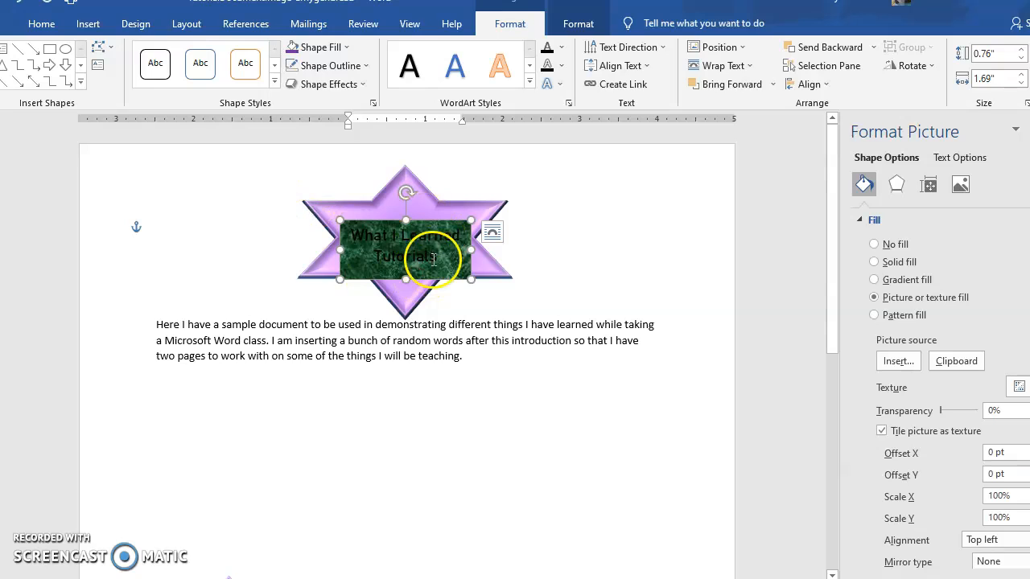
key(ctrl+z)
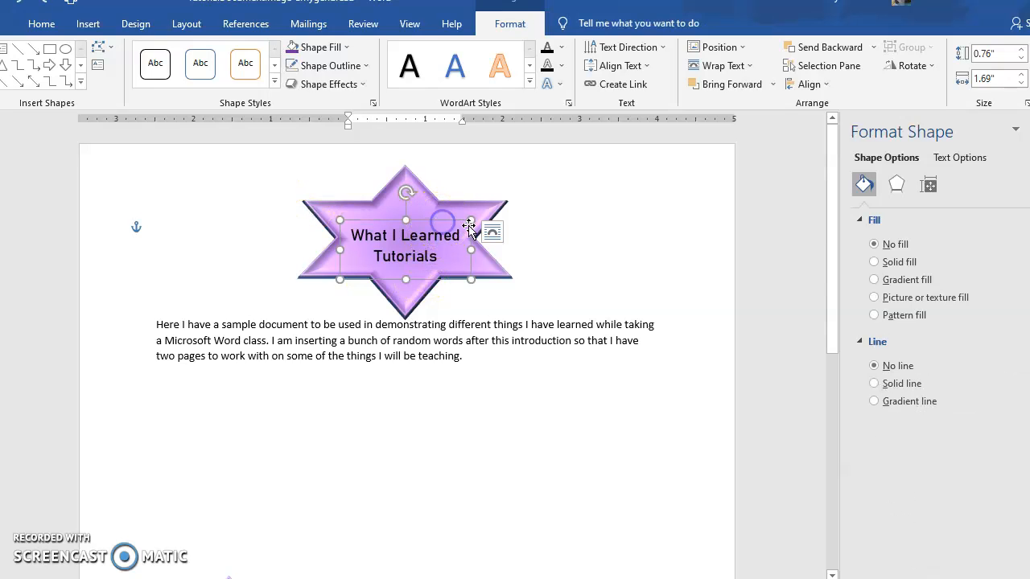
Try out 3-D X rotation on the title text box and return it to 0°.
click(898, 185)
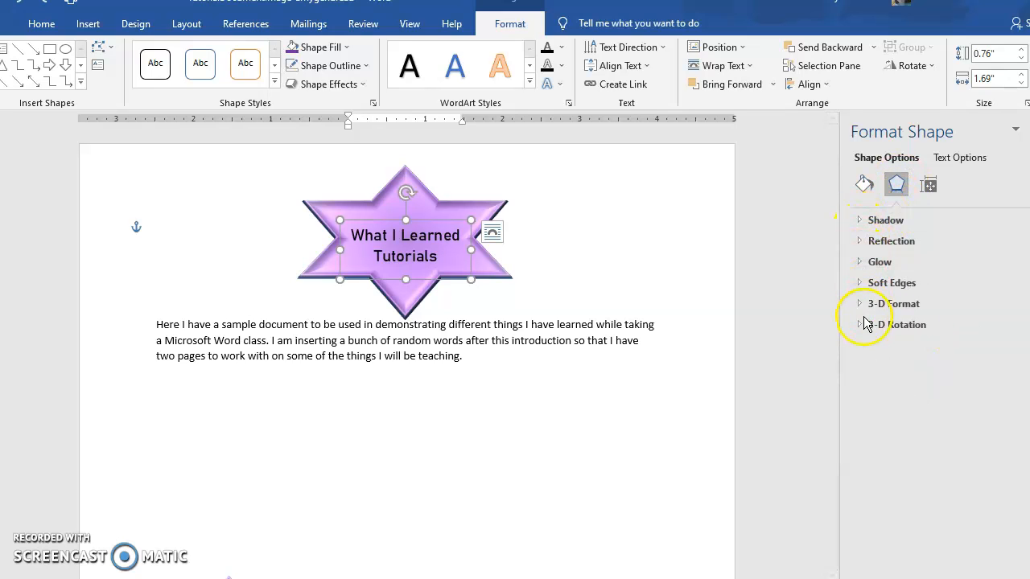
click(865, 325)
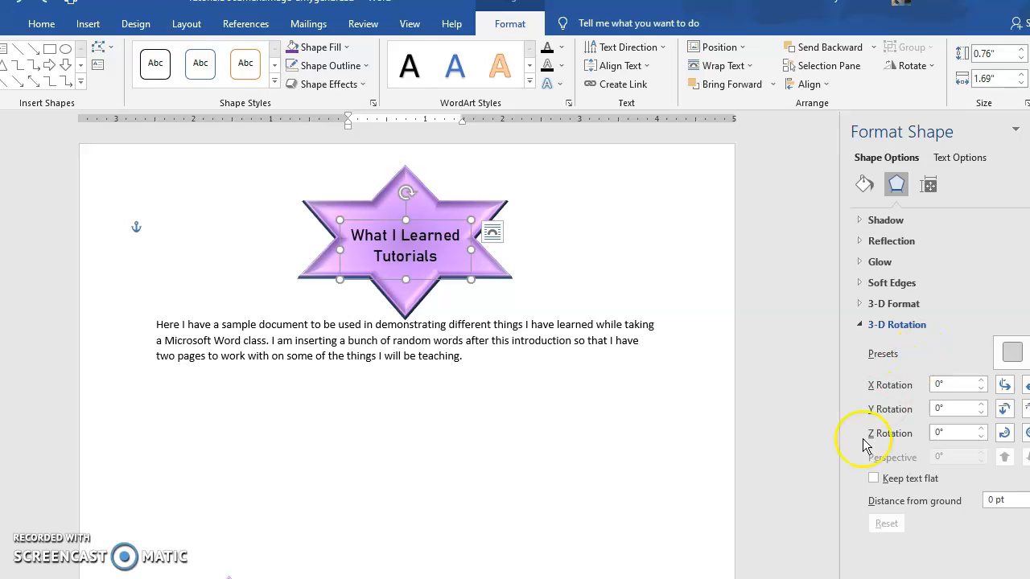
click(982, 380)
click(982, 381)
click(982, 381)
click(983, 380)
click(983, 380)
click(983, 381)
click(983, 380)
click(982, 380)
click(982, 388)
click(982, 388)
click(982, 388)
click(982, 388)
click(982, 389)
click(982, 388)
click(982, 389)
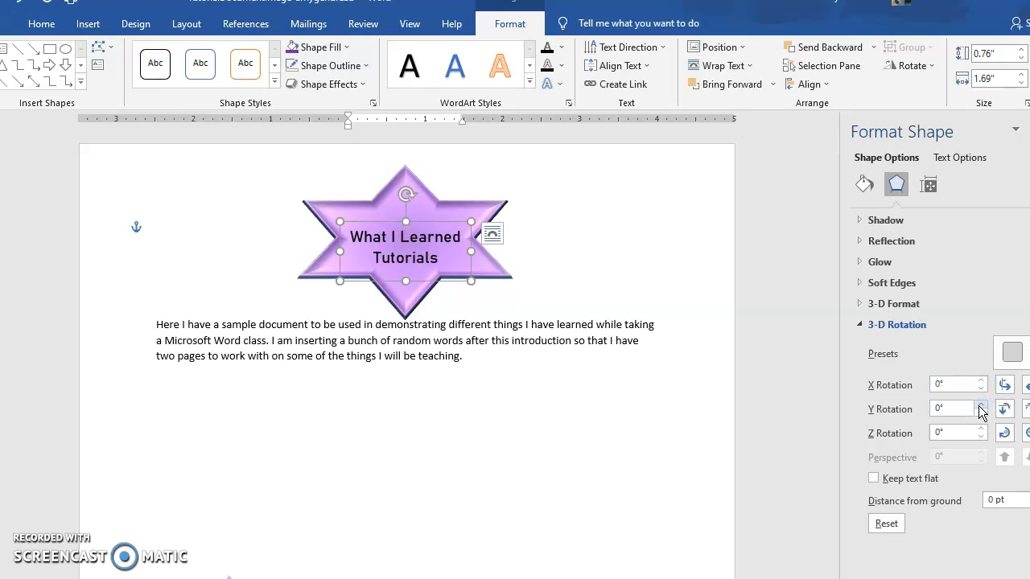
Set the title text box's 3-D Y rotation to 20°.
click(981, 406)
click(980, 405)
click(980, 405)
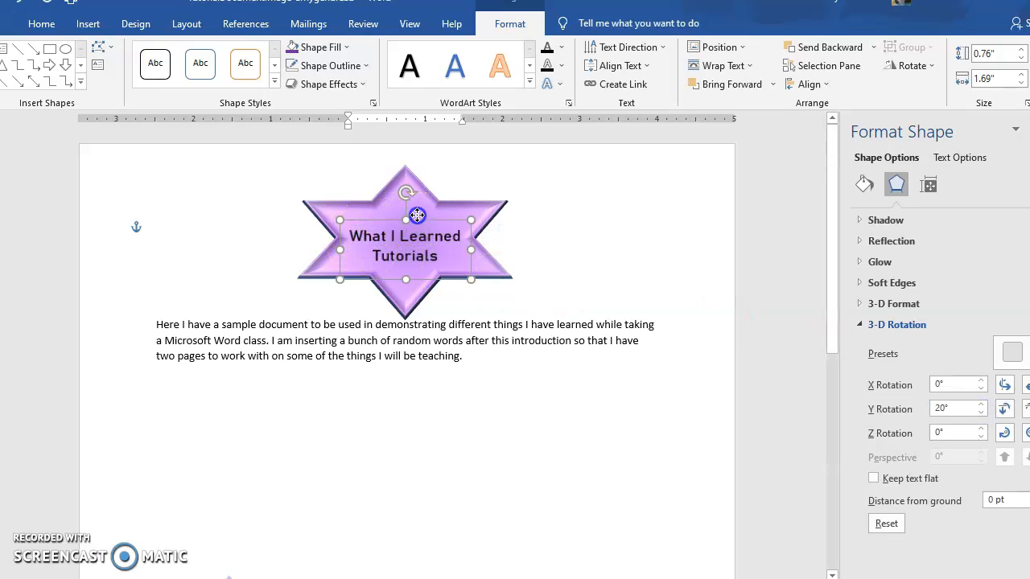
Move the purple star slightly down behind the title text.
click(415, 187)
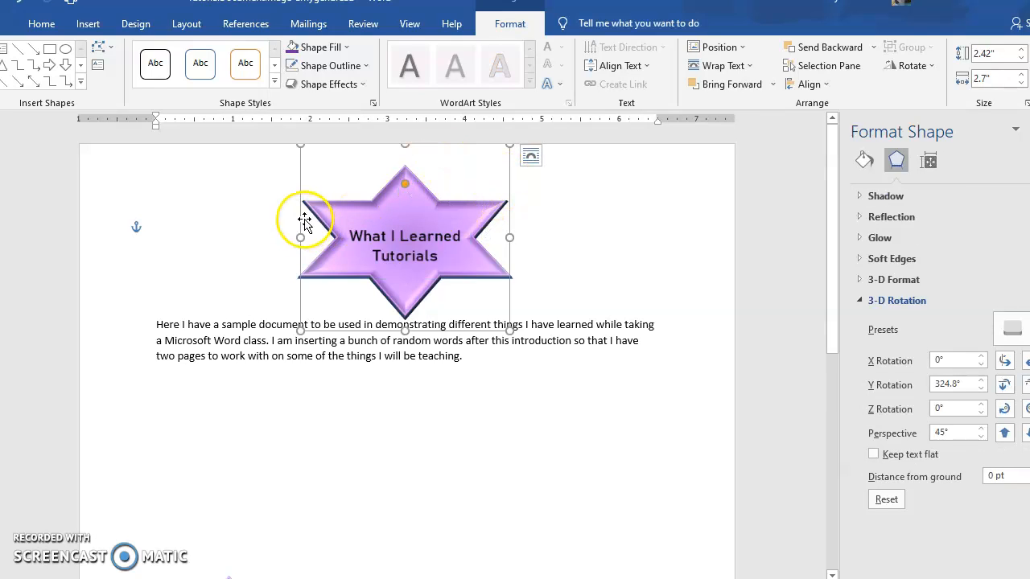
drag(299, 222, 299, 230)
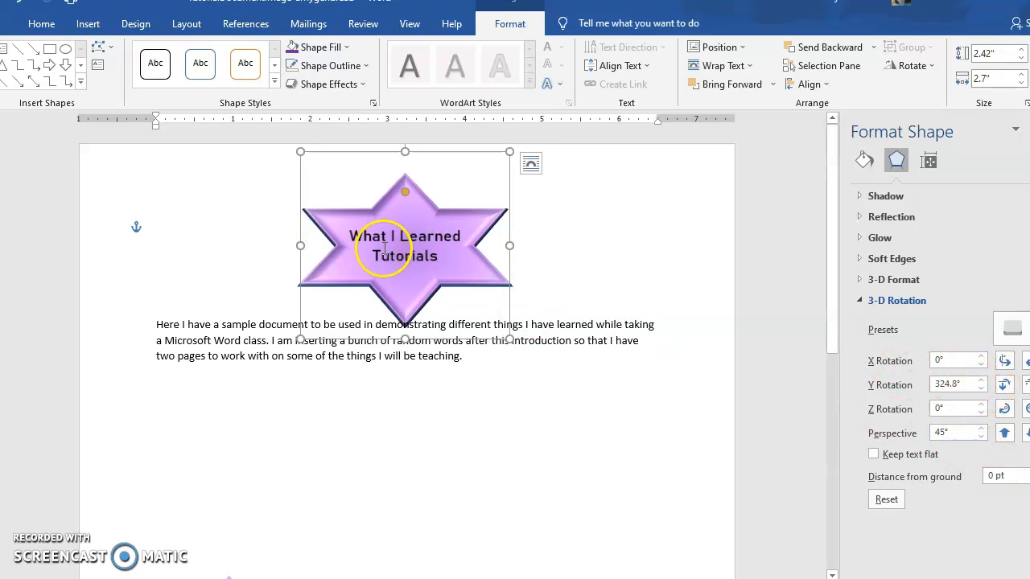
Increase the title text box's 3-D Y rotation to 30°.
double_click(418, 238)
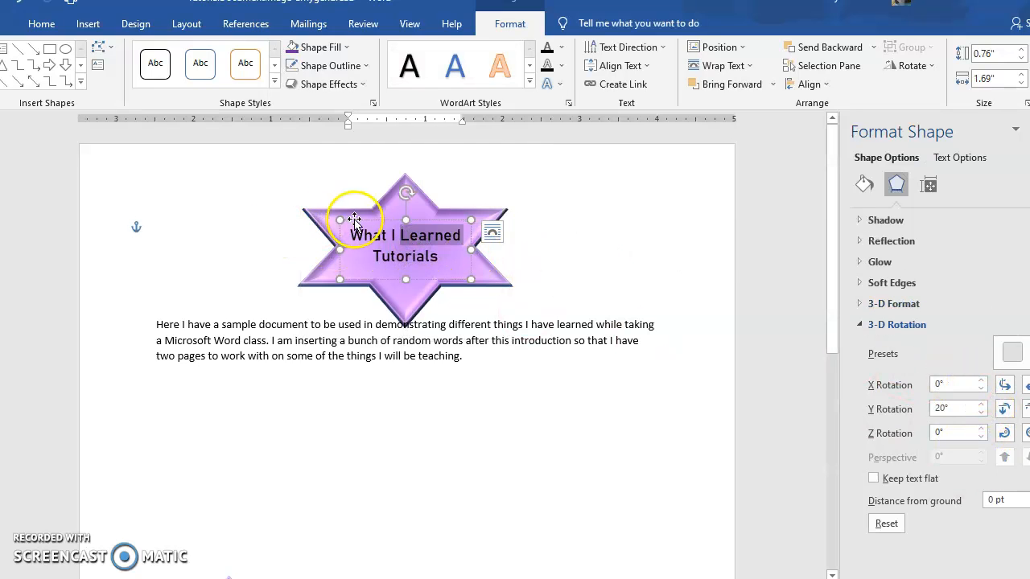
click(377, 220)
click(946, 410)
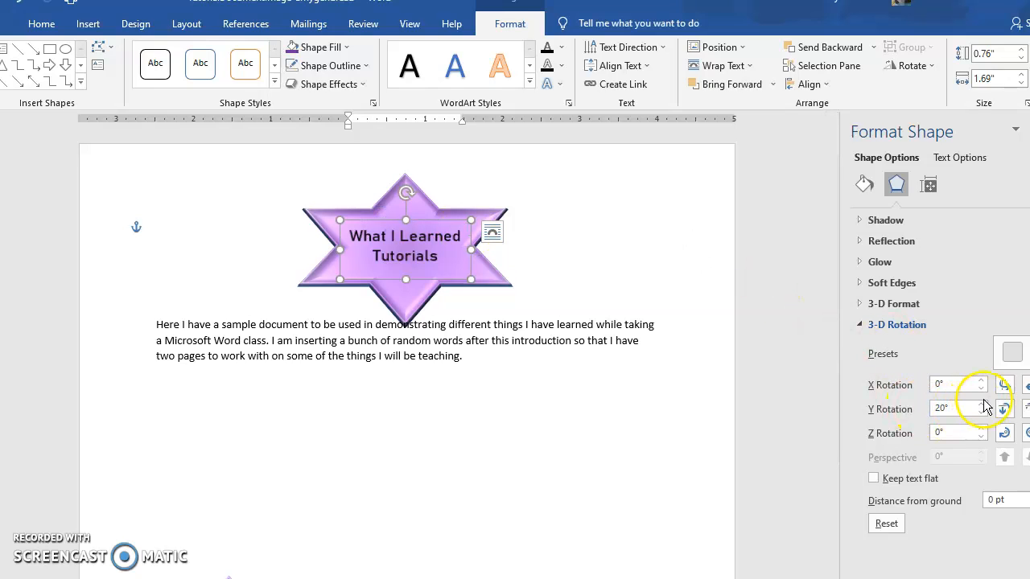
click(981, 404)
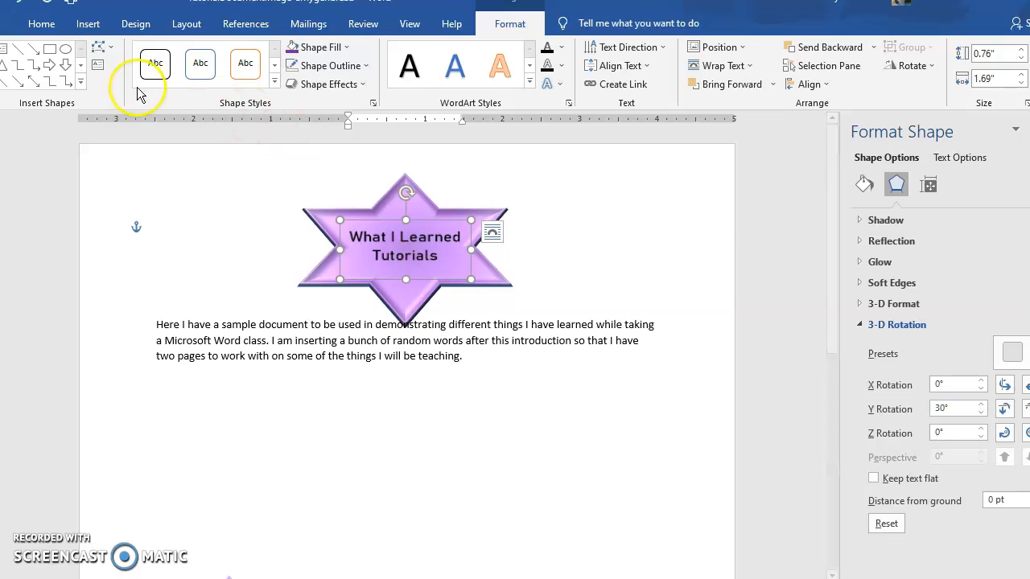
Try out 3-D Z rotation on the title text box and return it to 0°.
click(981, 428)
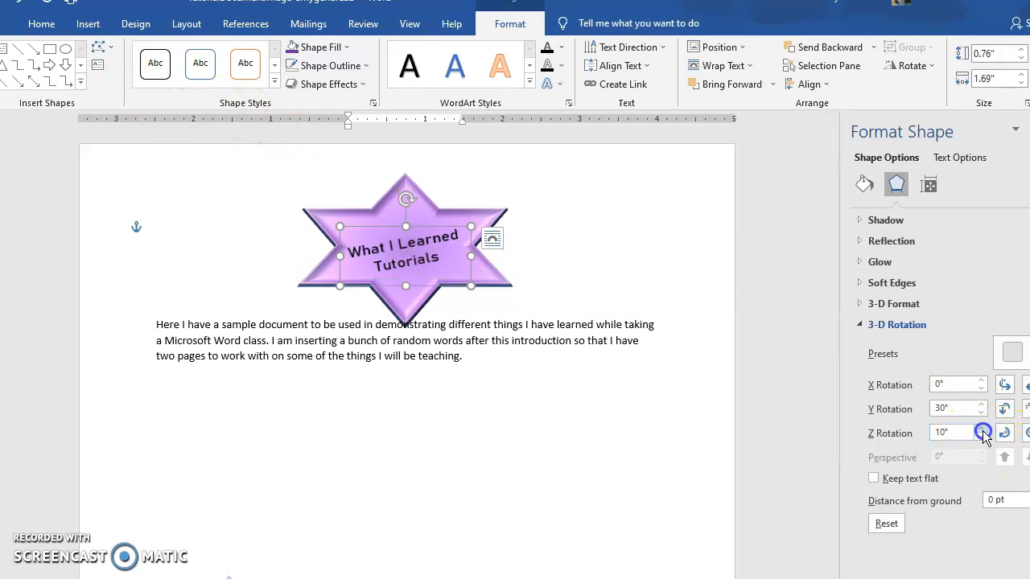
click(981, 429)
click(982, 437)
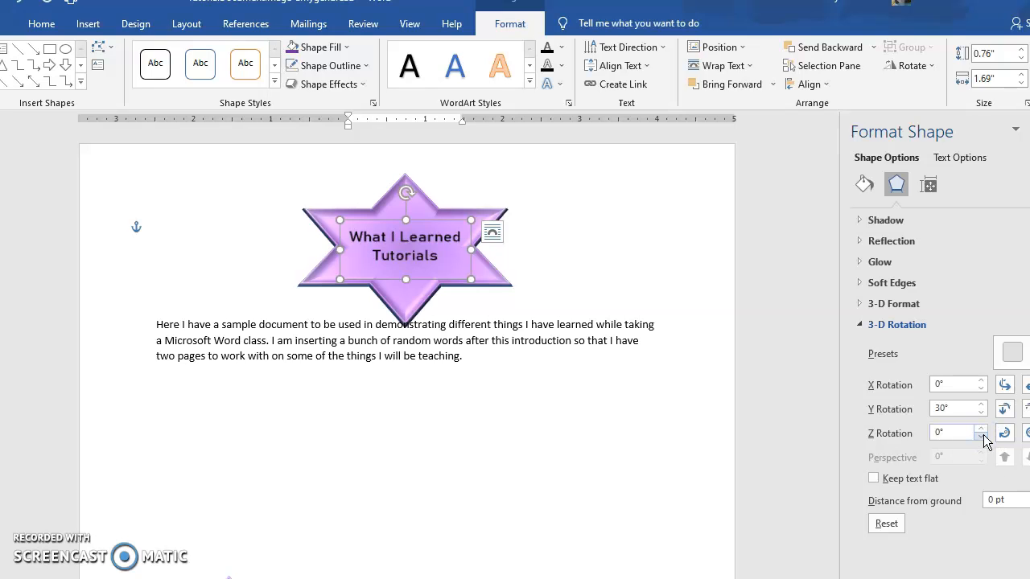
Apply the orange 8 pt glow preset to the title text box.
click(862, 264)
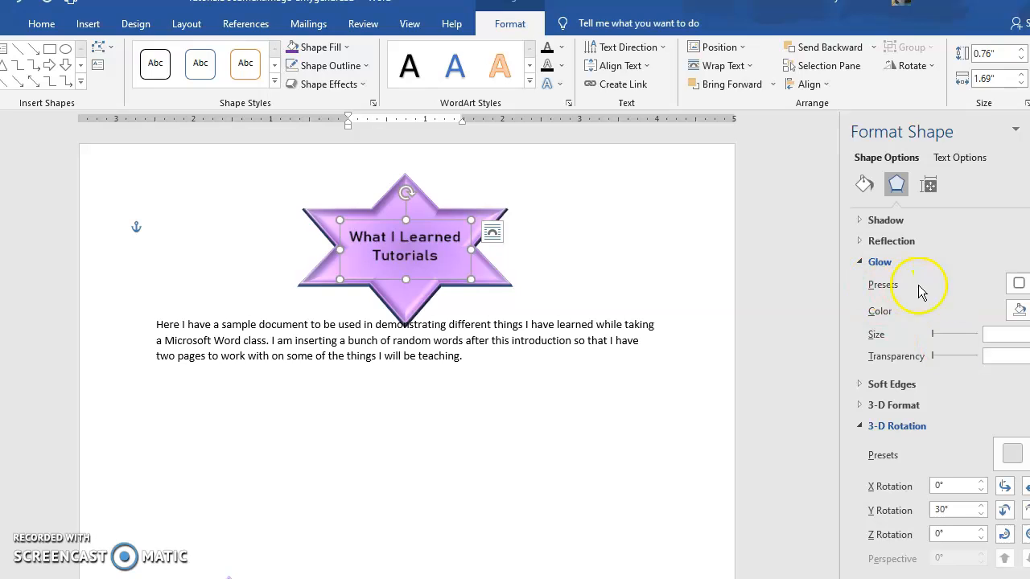
click(1019, 285)
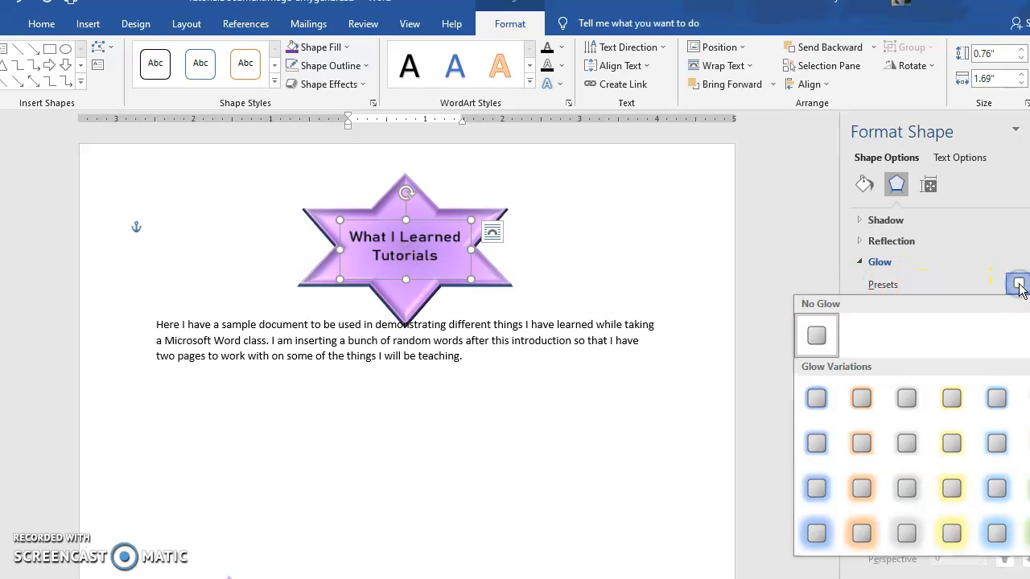
click(859, 449)
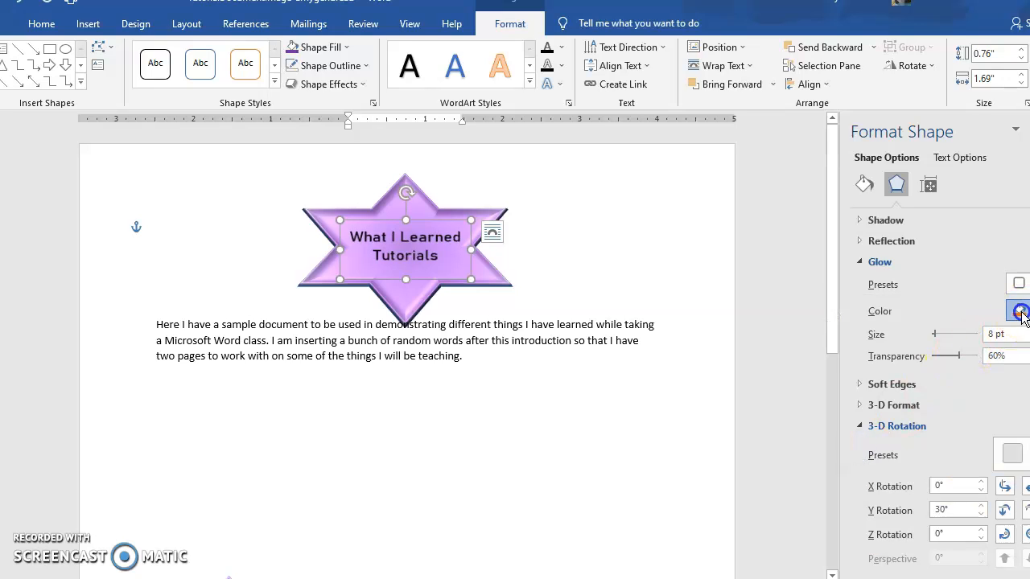
Customize the title text box's glow with red colour, 12 pt size and 66% transparency.
click(1018, 311)
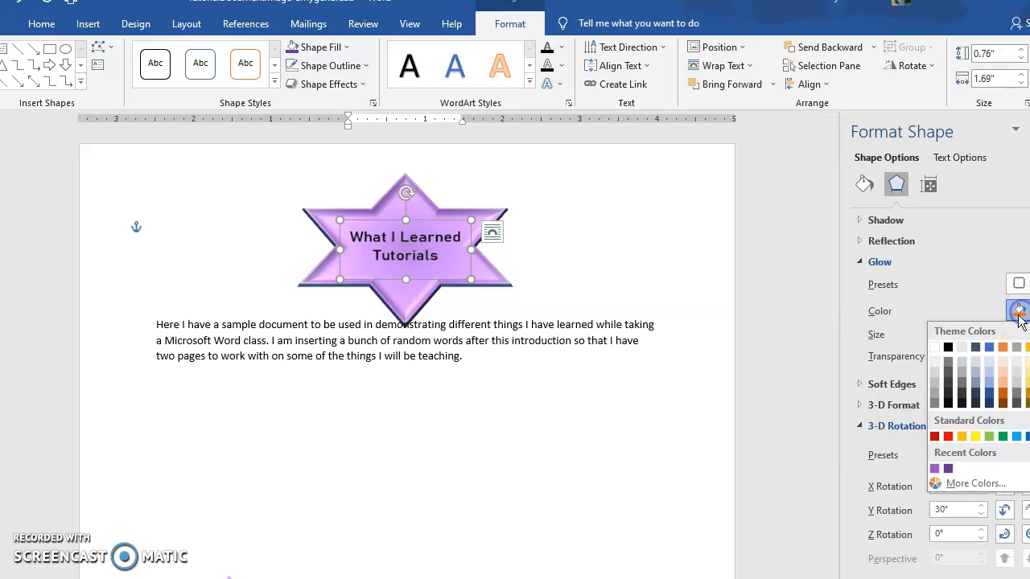
click(947, 436)
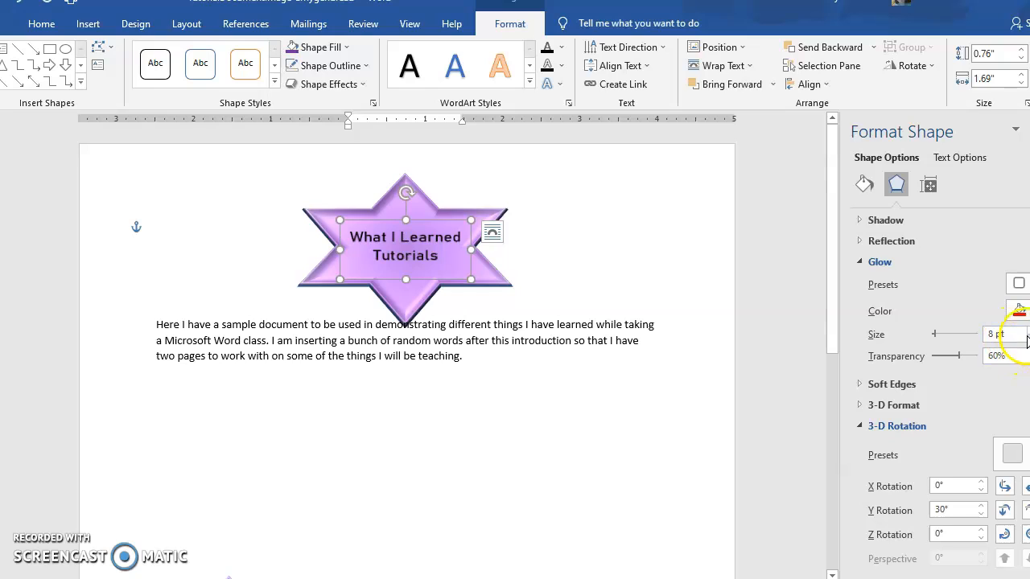
click(1011, 334)
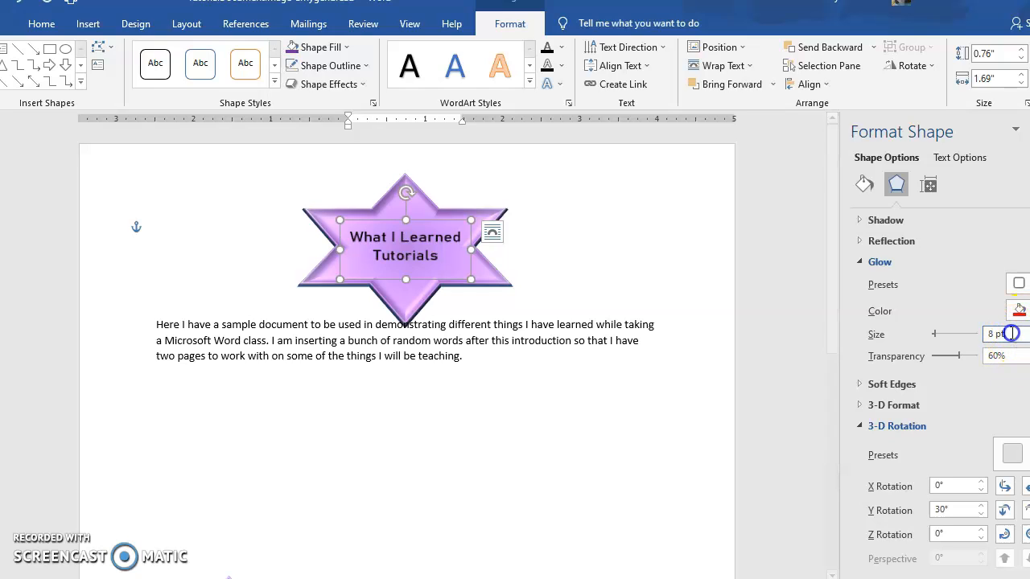
text(12)
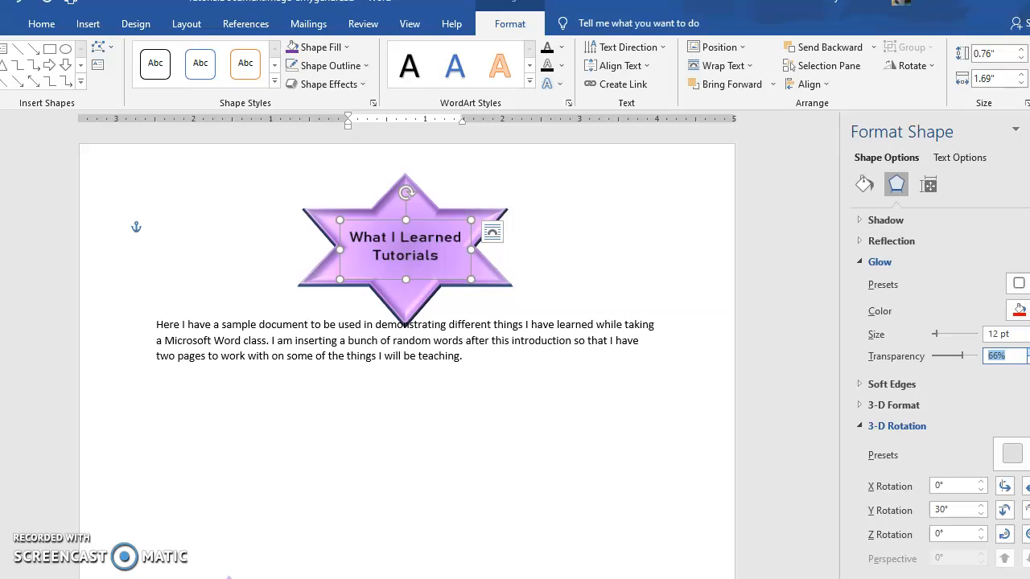
Apply the blue 11 pt glow preset to the title text box.
click(1018, 283)
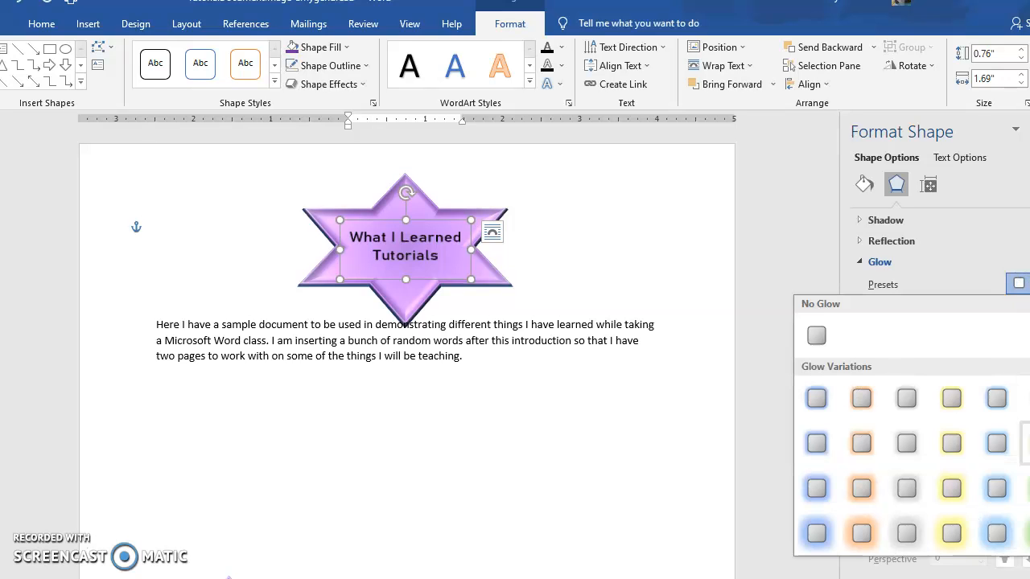
click(1004, 488)
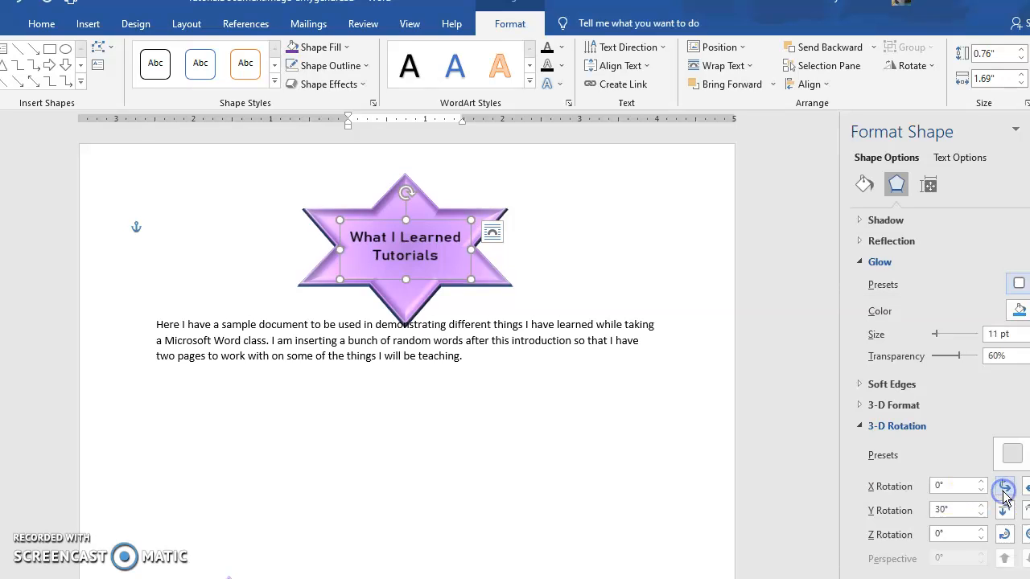
click(869, 385)
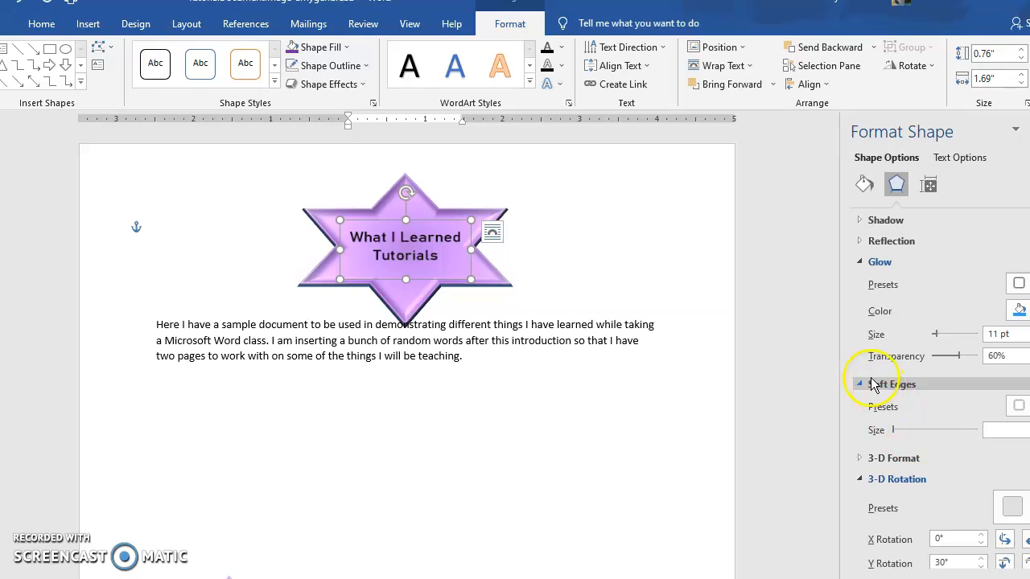
click(871, 384)
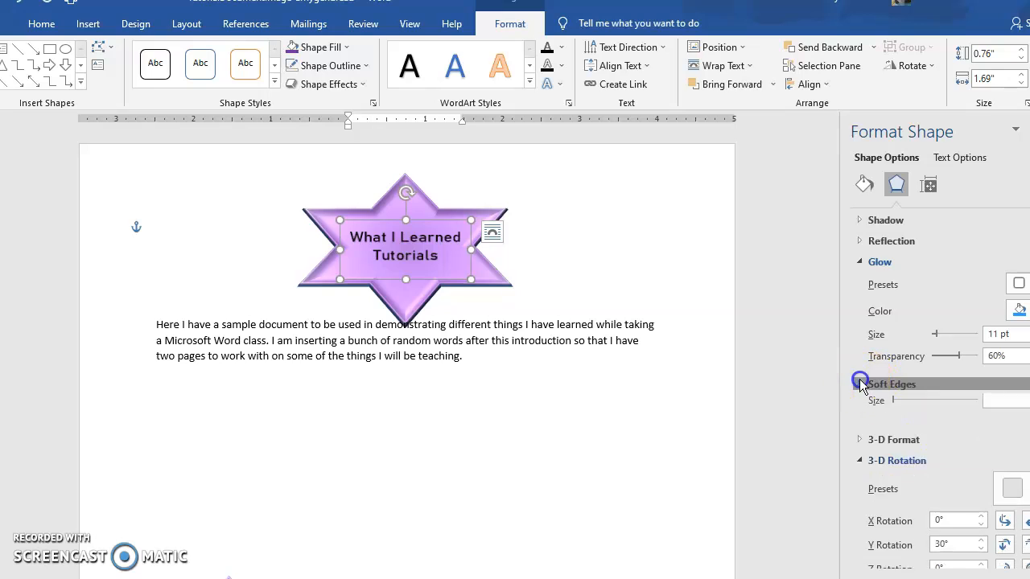
click(864, 241)
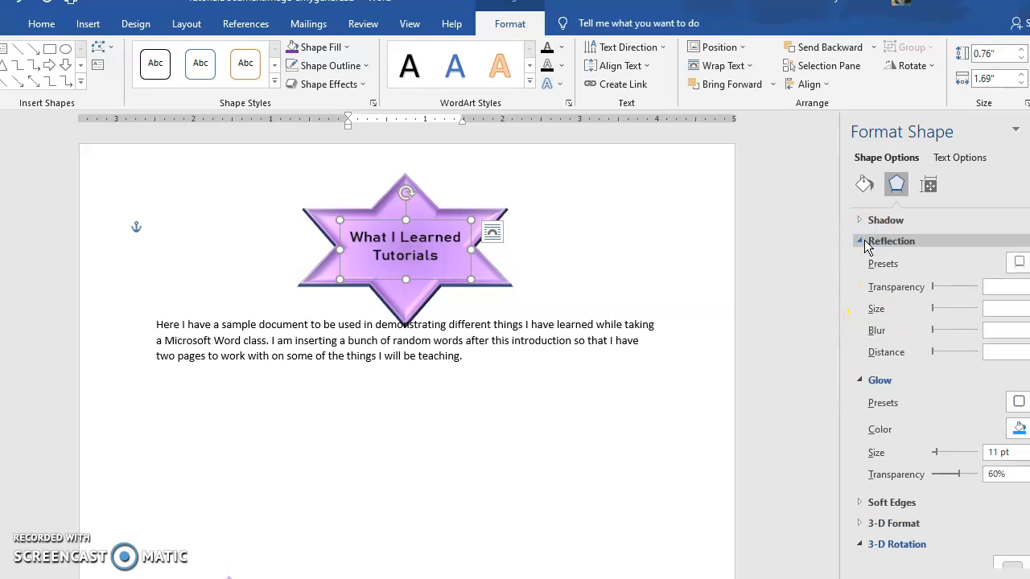
click(864, 241)
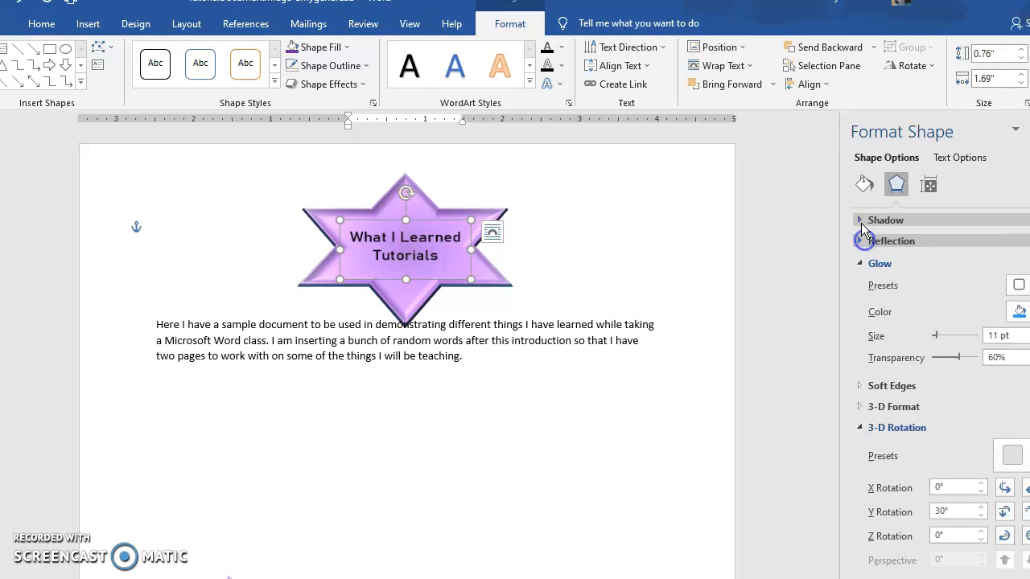
Apply the inner shadow preset with a 270° angle to the title text box and set the shadow's transparency to 0%.
click(860, 220)
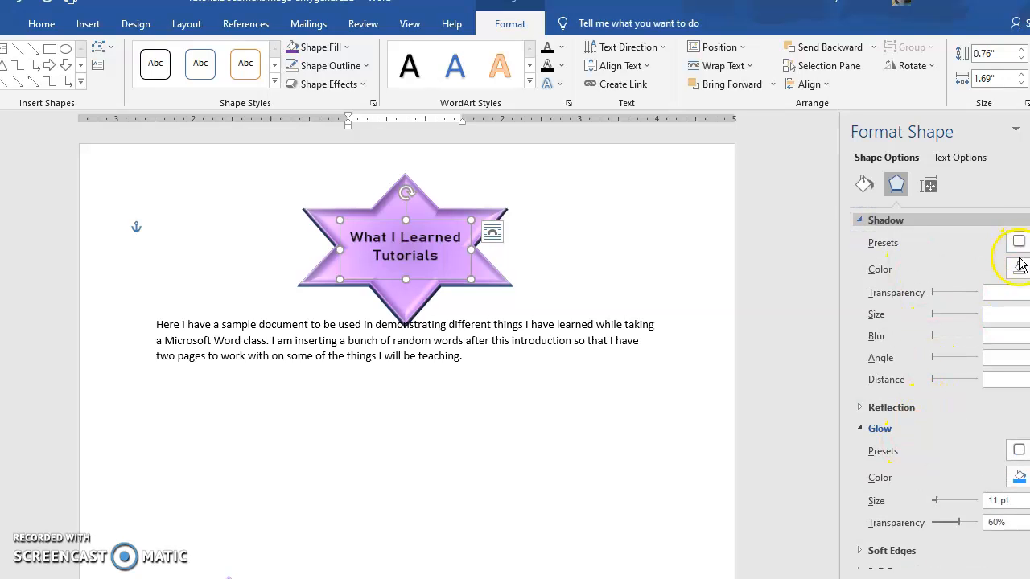
click(1019, 243)
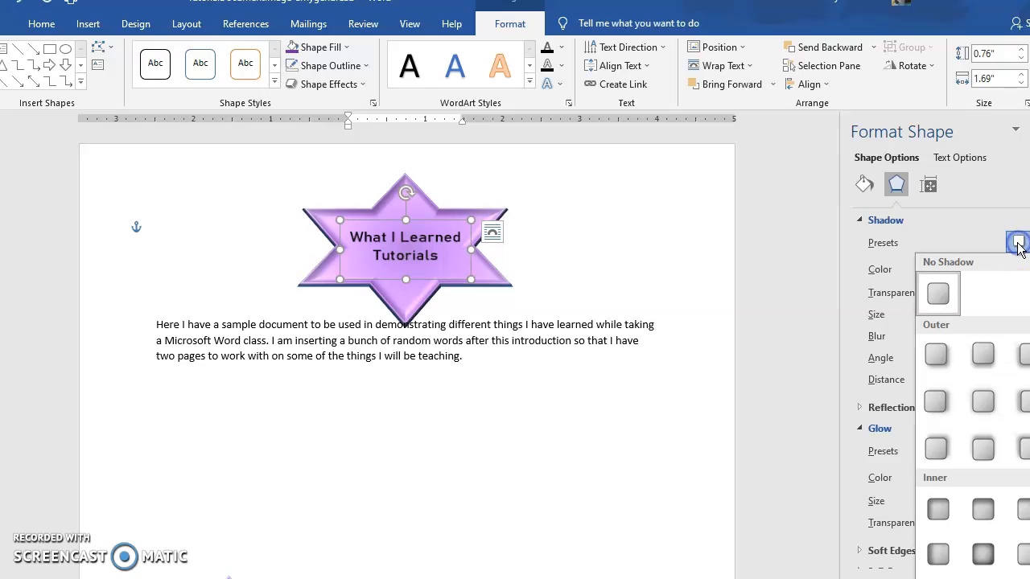
click(983, 509)
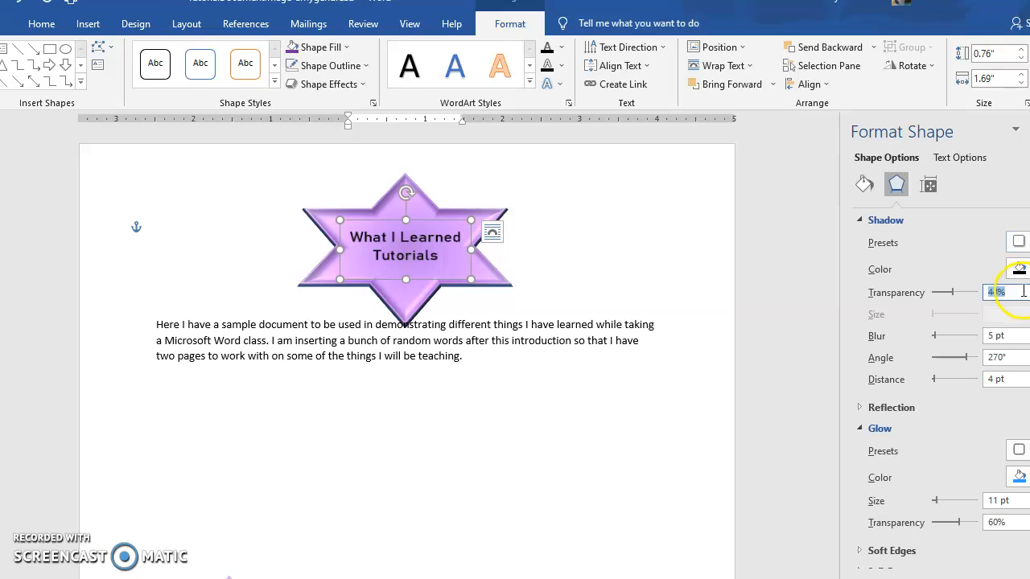
text(0)
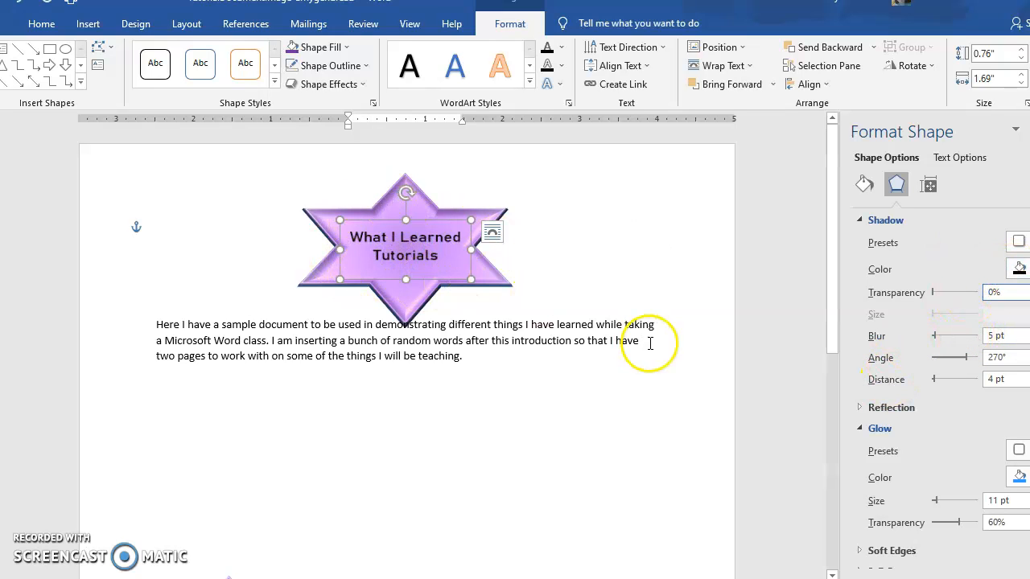
click(583, 242)
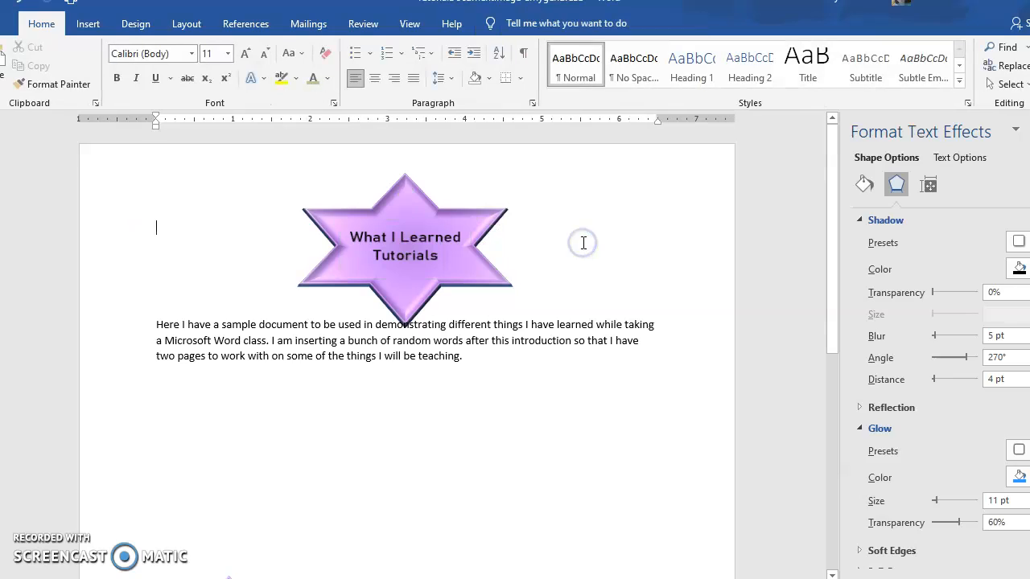
click(406, 203)
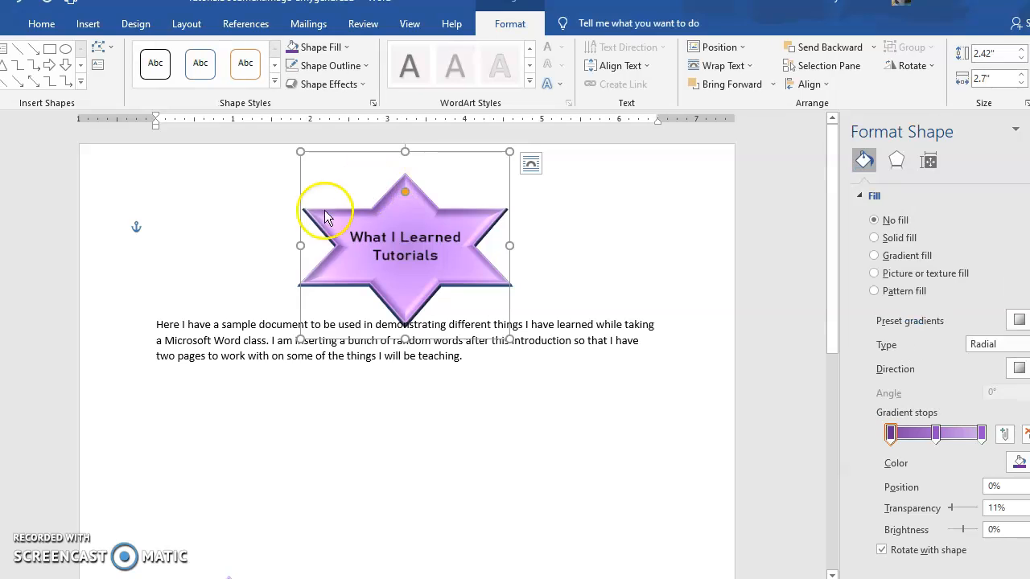
click(406, 236)
click(646, 234)
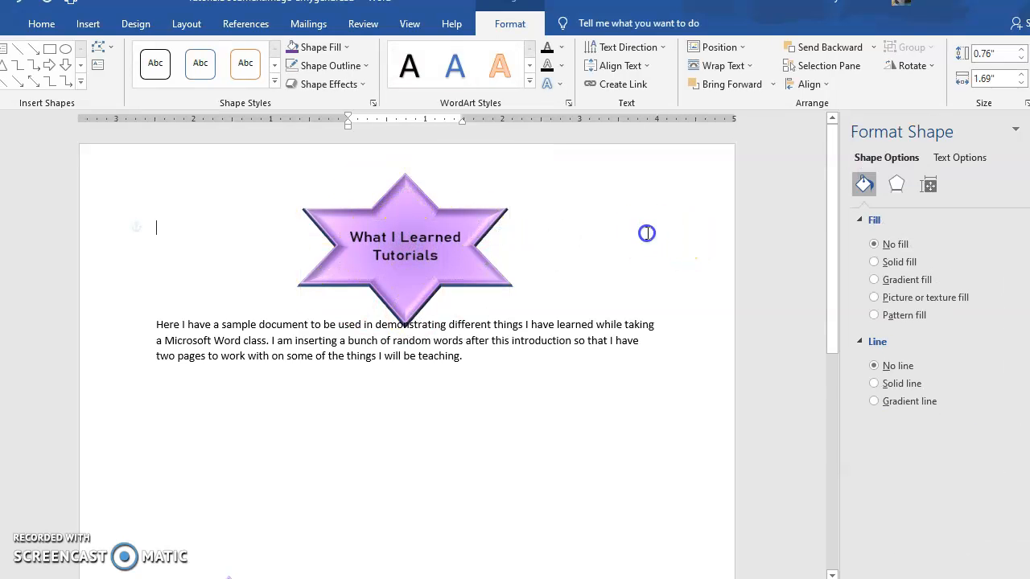
click(424, 240)
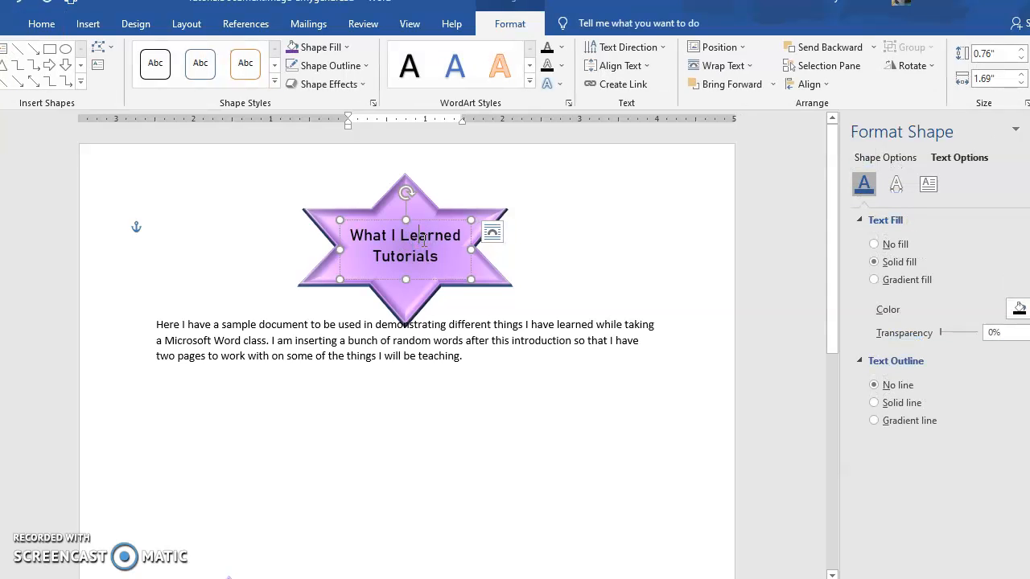
click(565, 248)
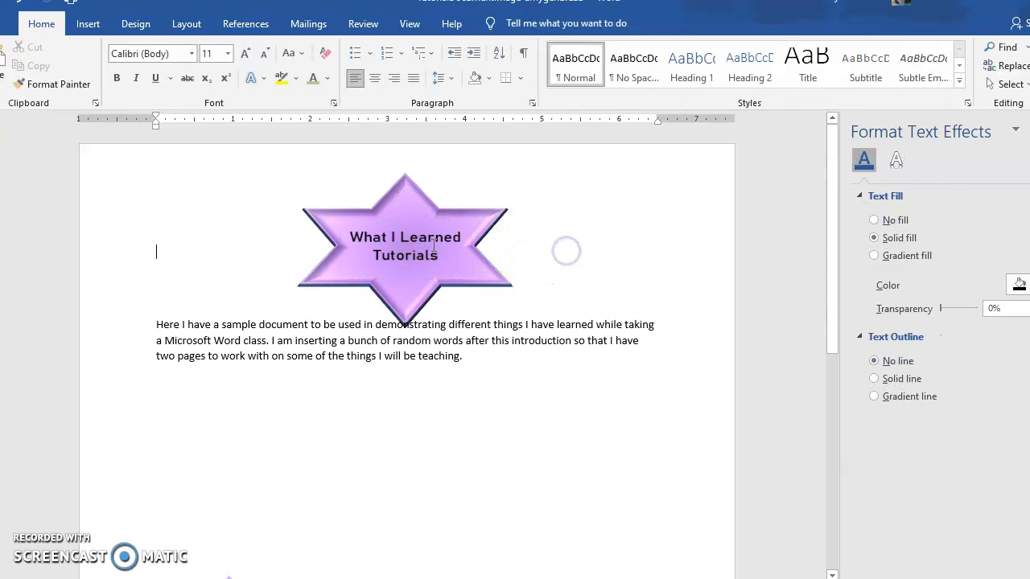
Push the introduction below the star by adding a blank line above it and setting the star's text wrapping to Top and Bottom.
click(154, 325)
key(Return)
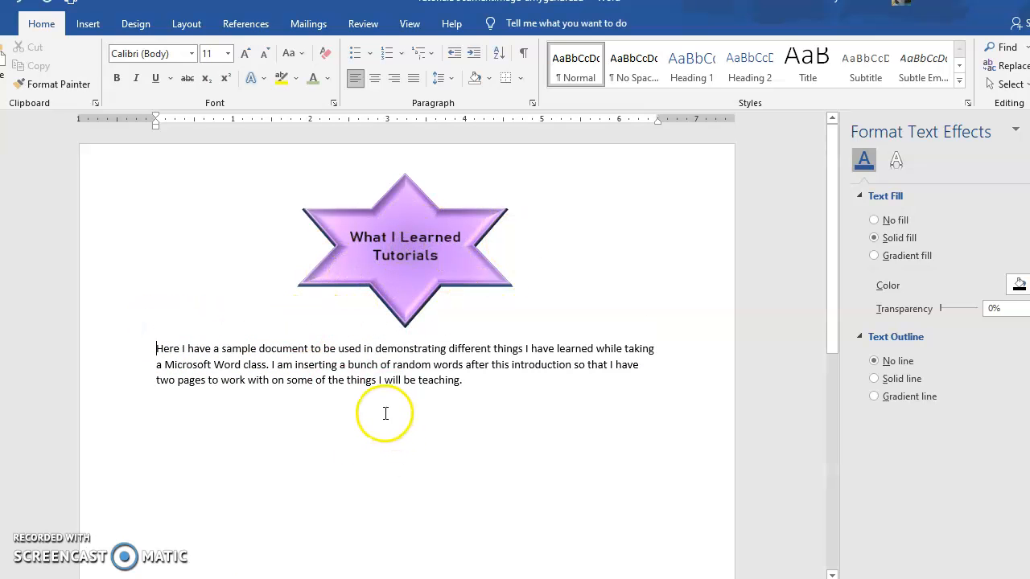
click(417, 221)
click(532, 162)
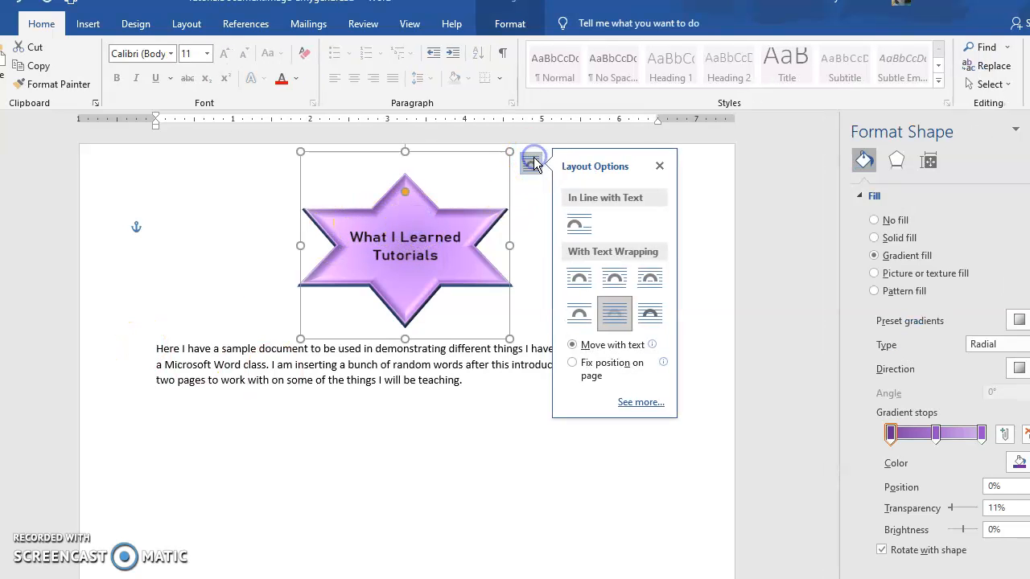
click(580, 317)
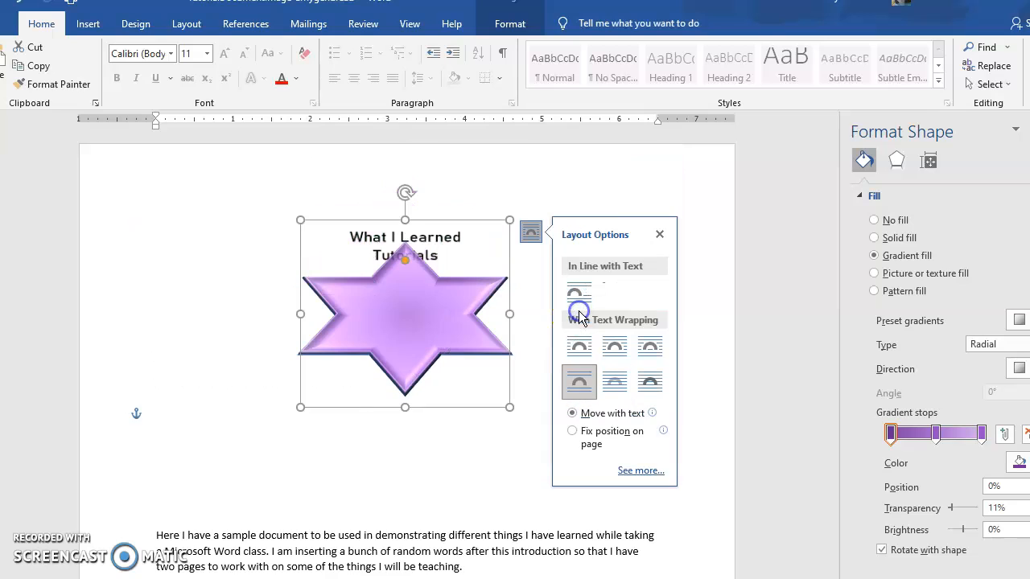
Try to reunite the title with the star by moving the text box down onto it and cutting and re-pasting the star over the title.
click(413, 240)
drag(442, 224, 444, 295)
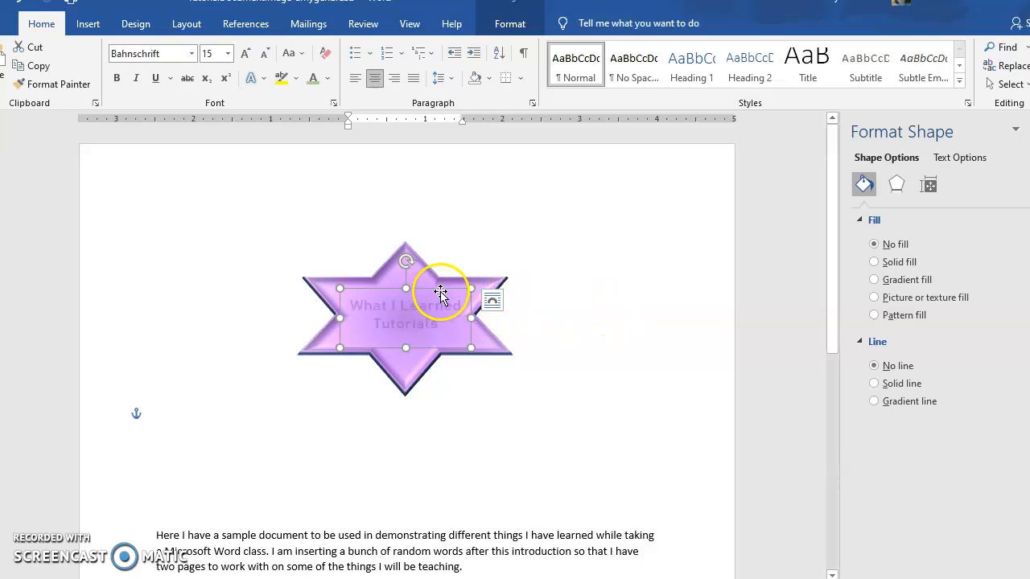
click(426, 271)
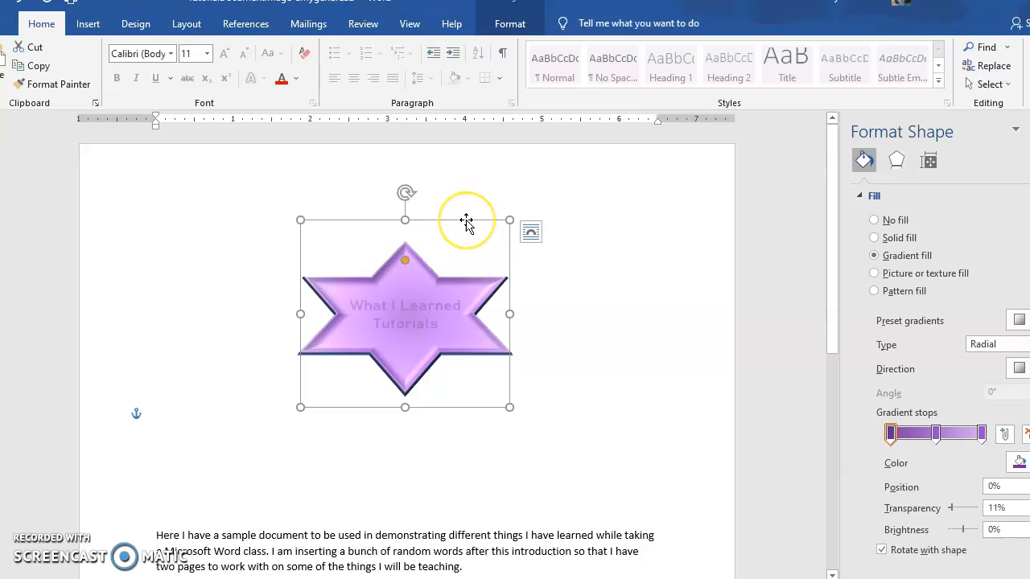
key(Delete)
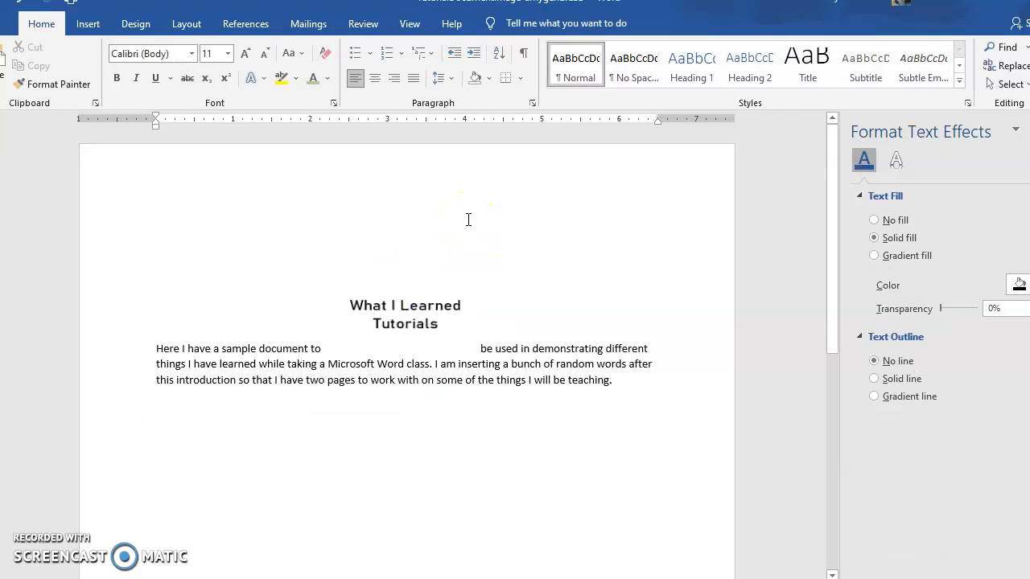
key(ctrl+z)
click(310, 298)
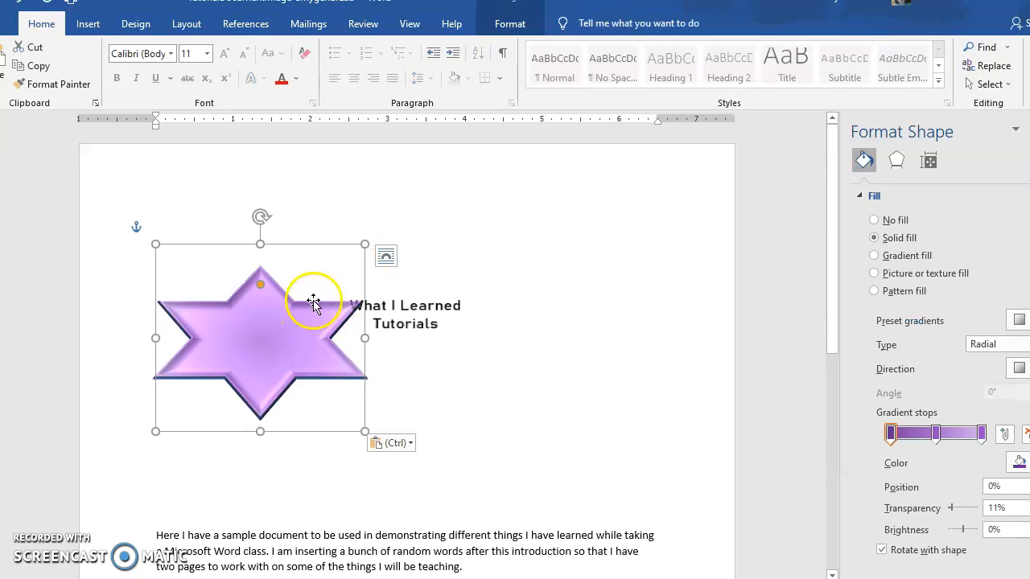
drag(276, 329, 426, 297)
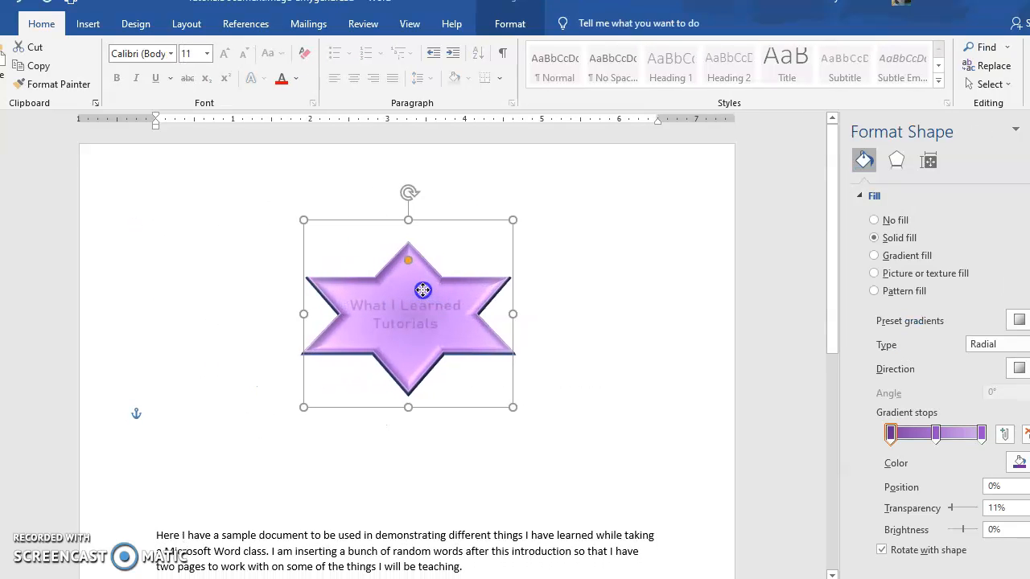
Bring the title in front of the star by moving the star aside, cutting and re-pasting the text box, and placing it on the star.
drag(437, 223, 258, 225)
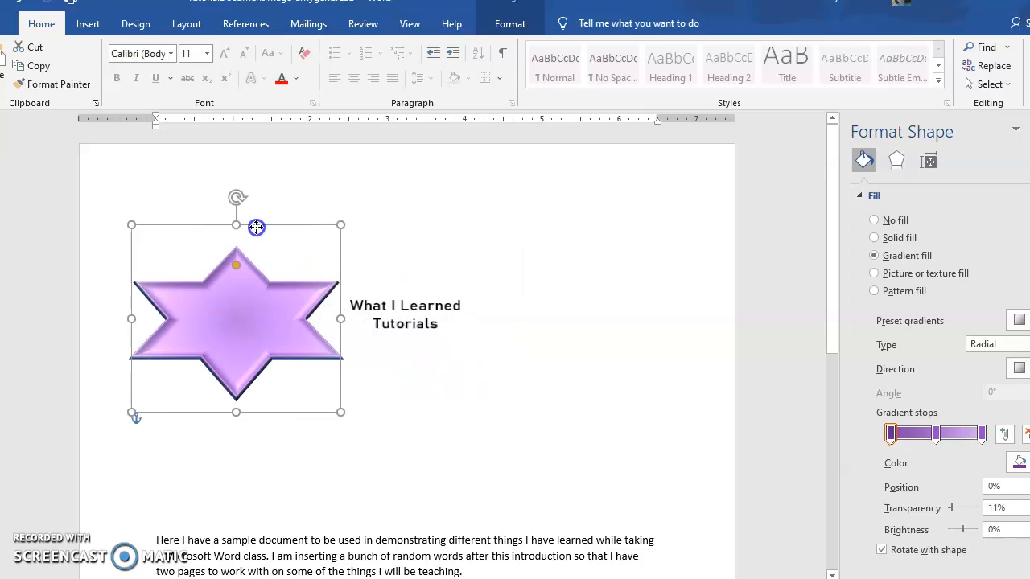
click(423, 306)
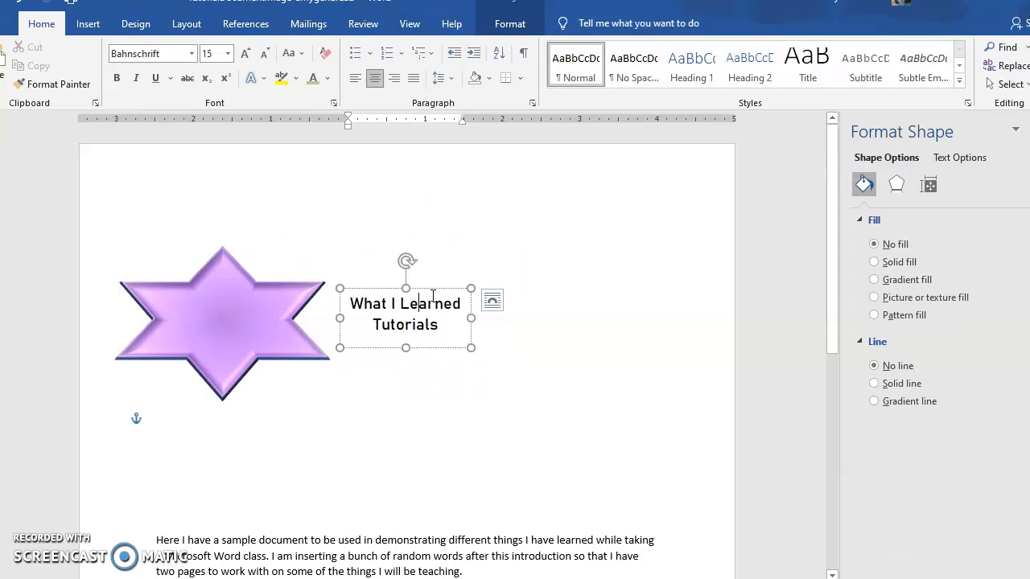
click(431, 289)
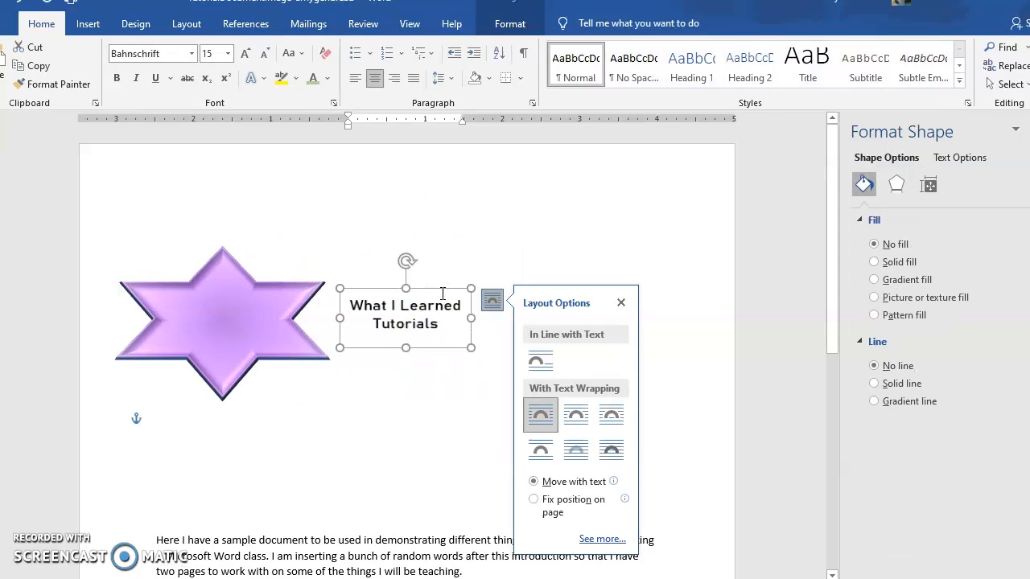
key(Delete)
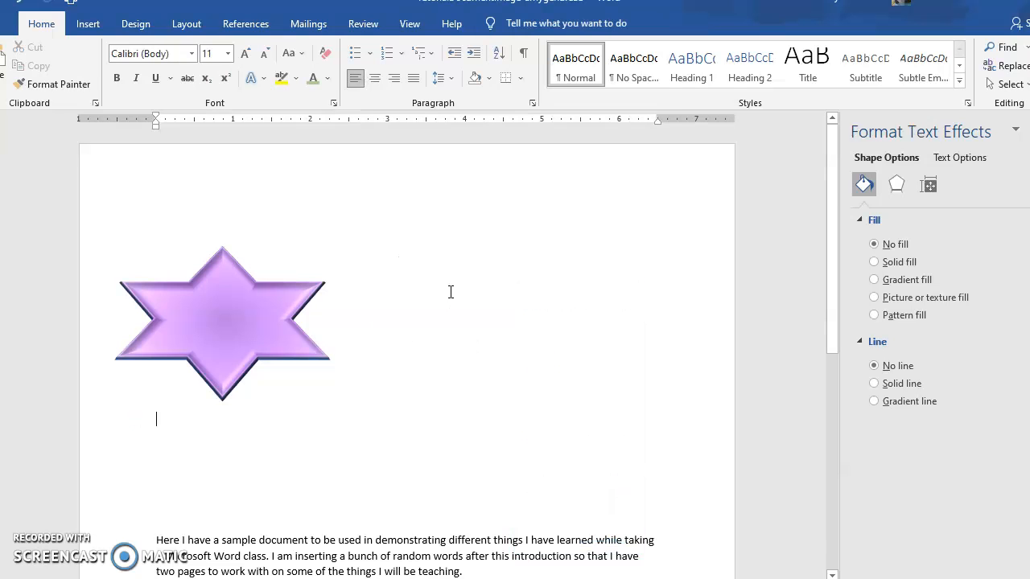
key(ctrl+z)
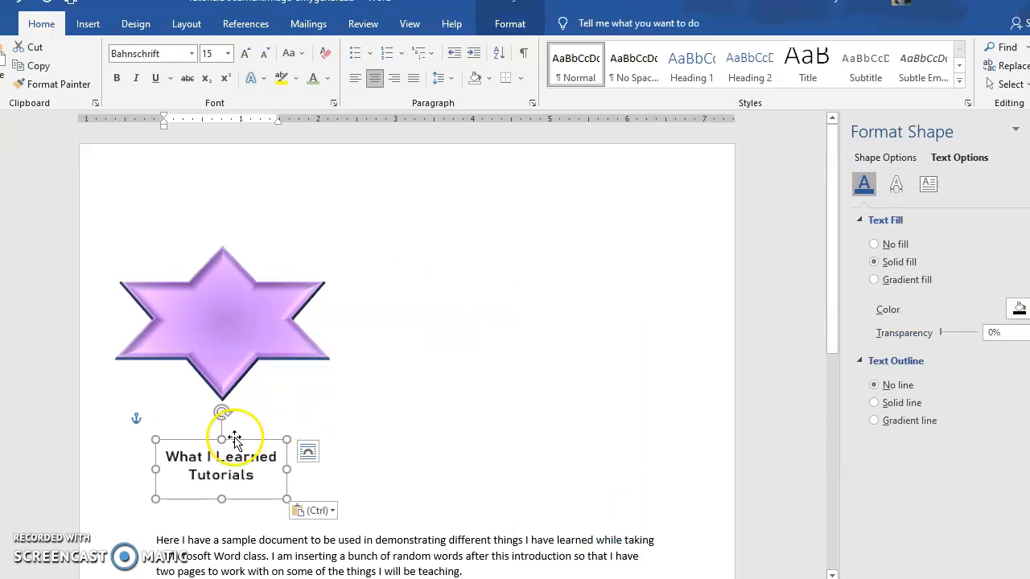
drag(231, 427, 236, 296)
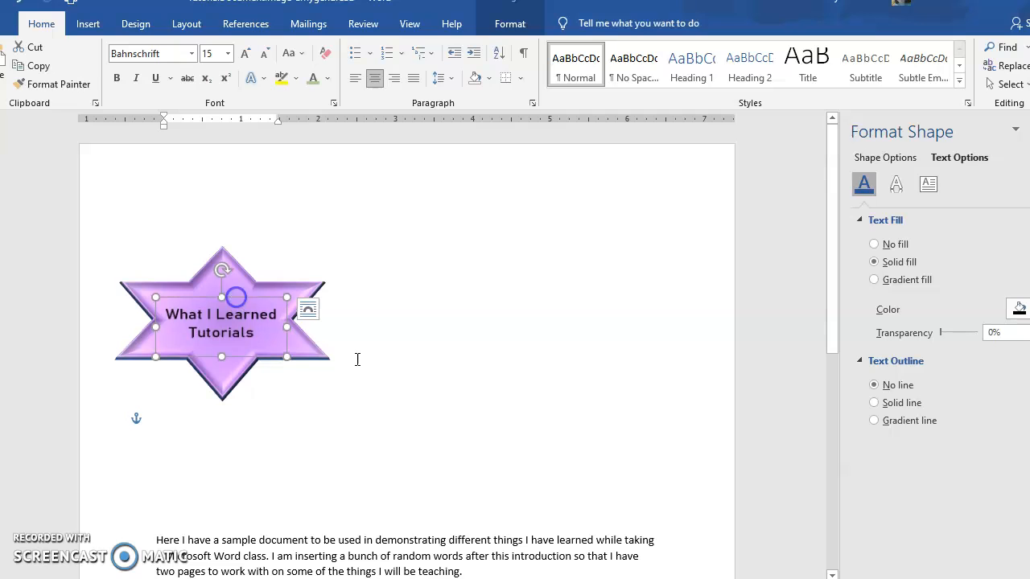
Remove the blank lines above the introduction so the paragraph sits directly beneath the star.
click(263, 483)
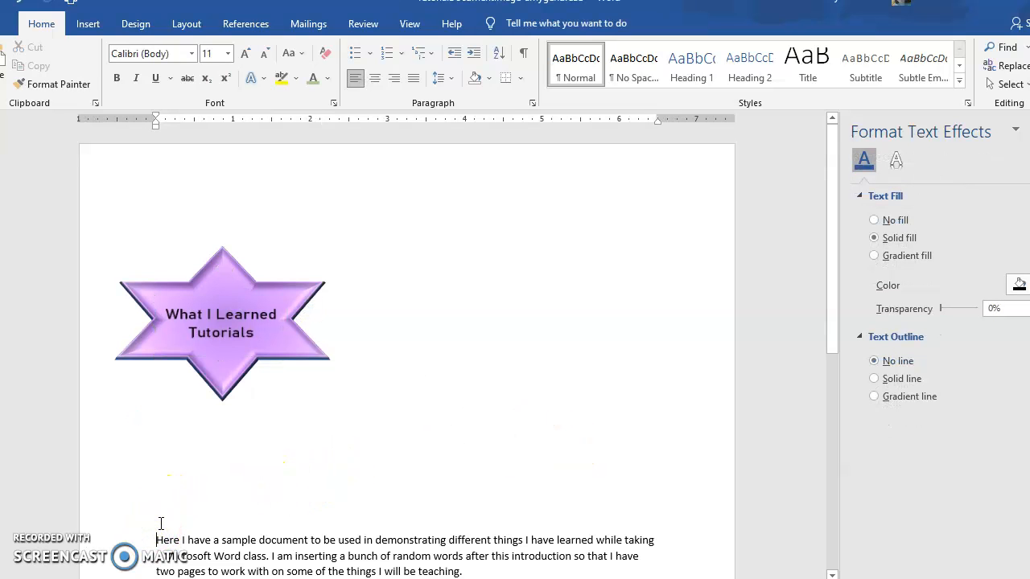
key(BackSpace)
key(BackSpace)
key(BackSpace)
key(BackSpace)
key(BackSpace)
Move the star to about the middle of the page above the introduction and place the title text box back on it.
click(240, 378)
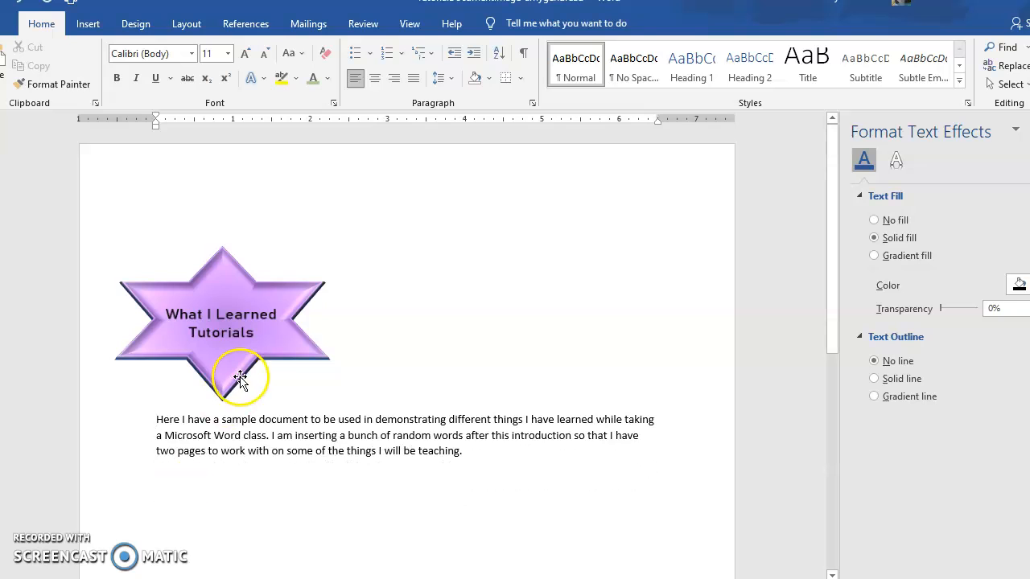
drag(260, 225, 455, 219)
click(207, 315)
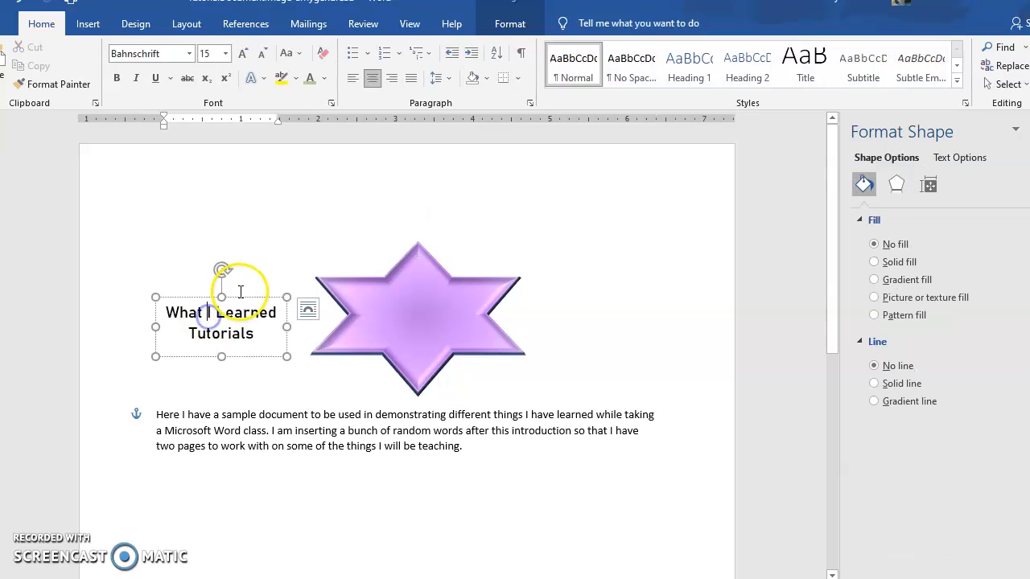
drag(230, 294, 435, 288)
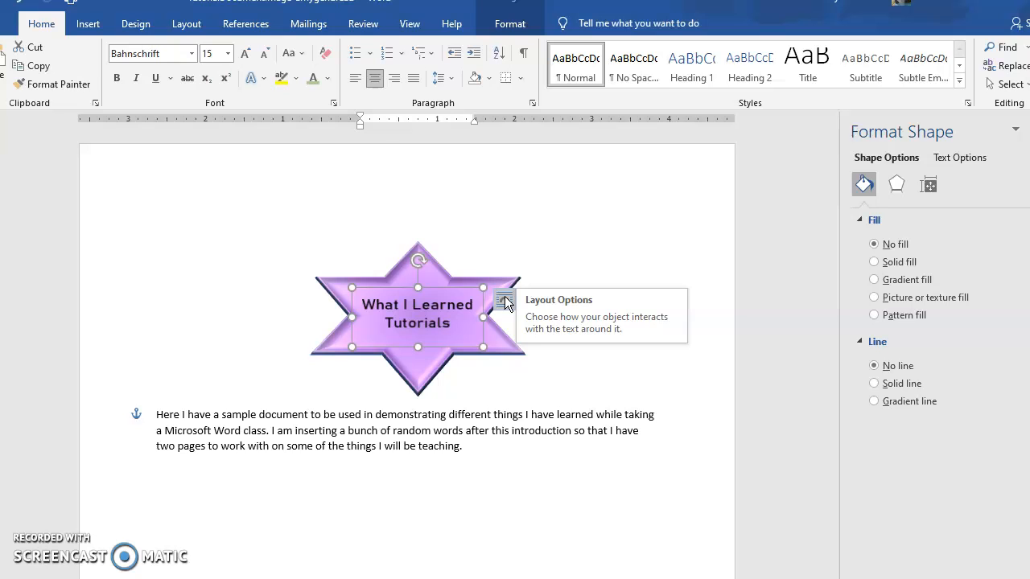
click(593, 277)
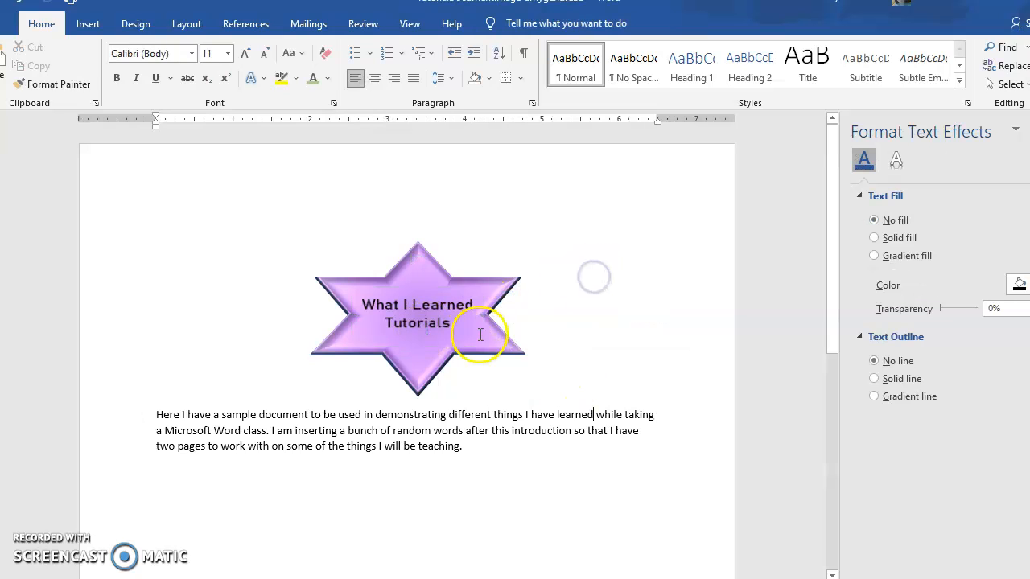
click(408, 299)
click(625, 324)
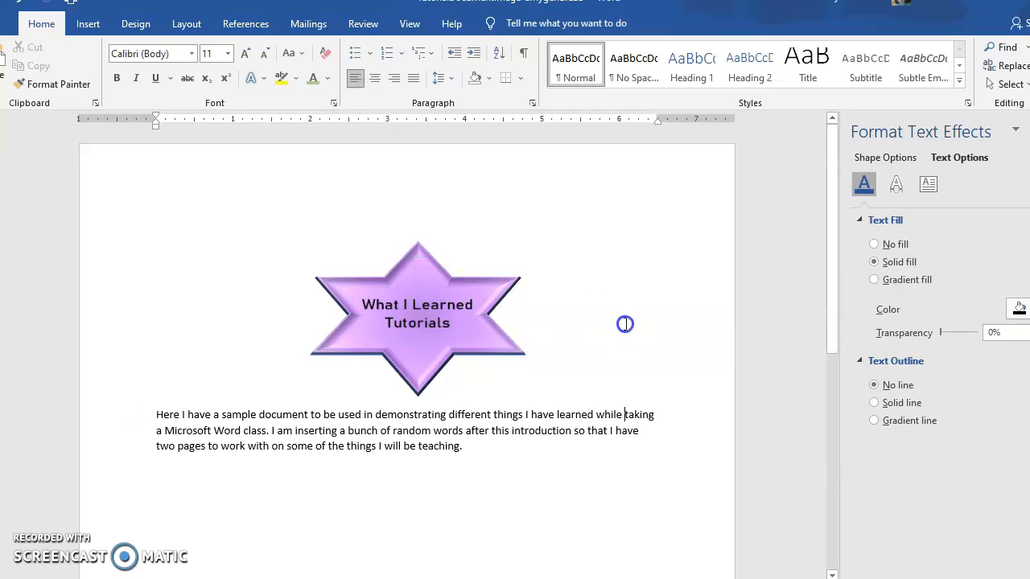
scroll(523, 367, down, 3)
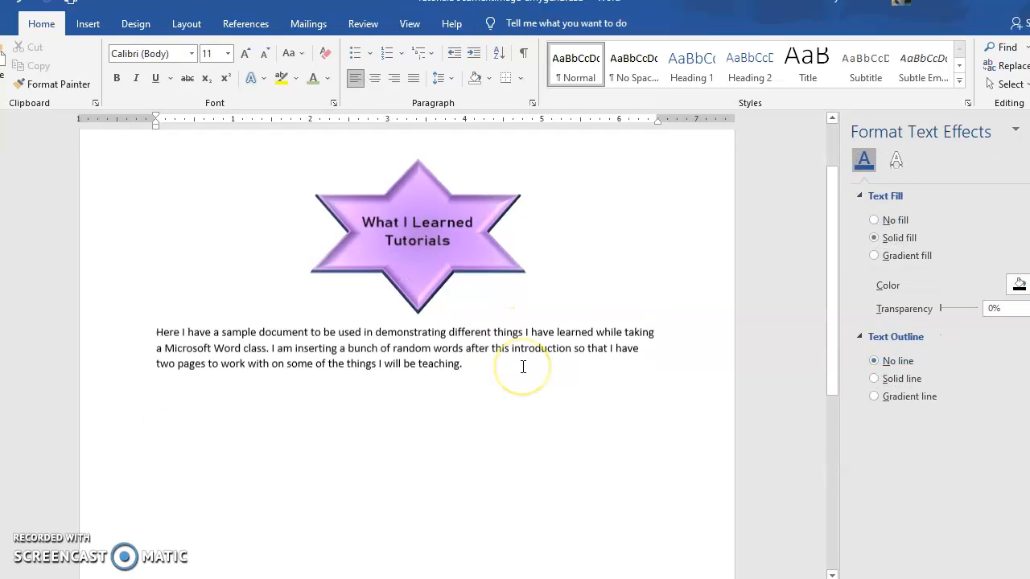
scroll(523, 294, up, 2)
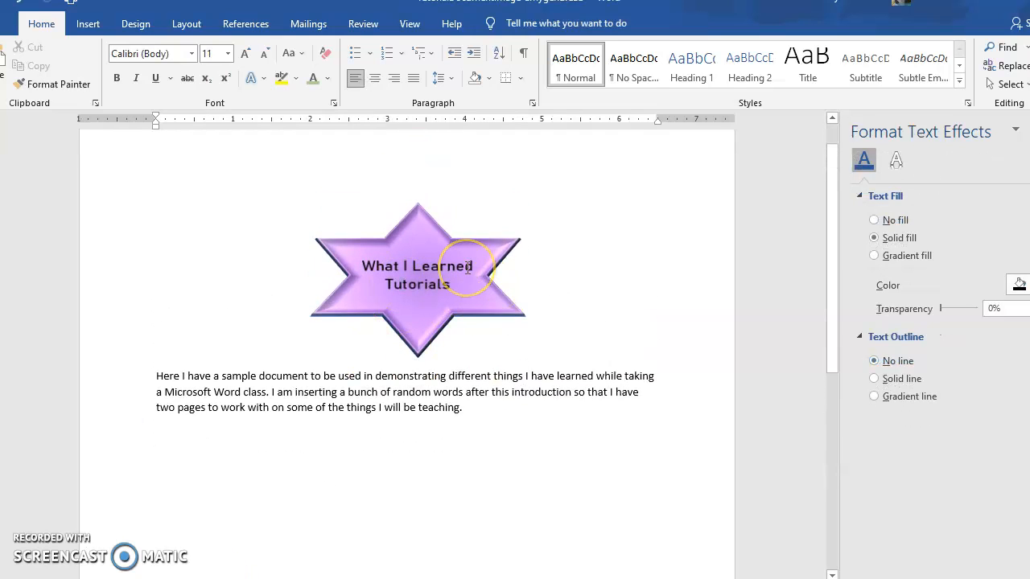